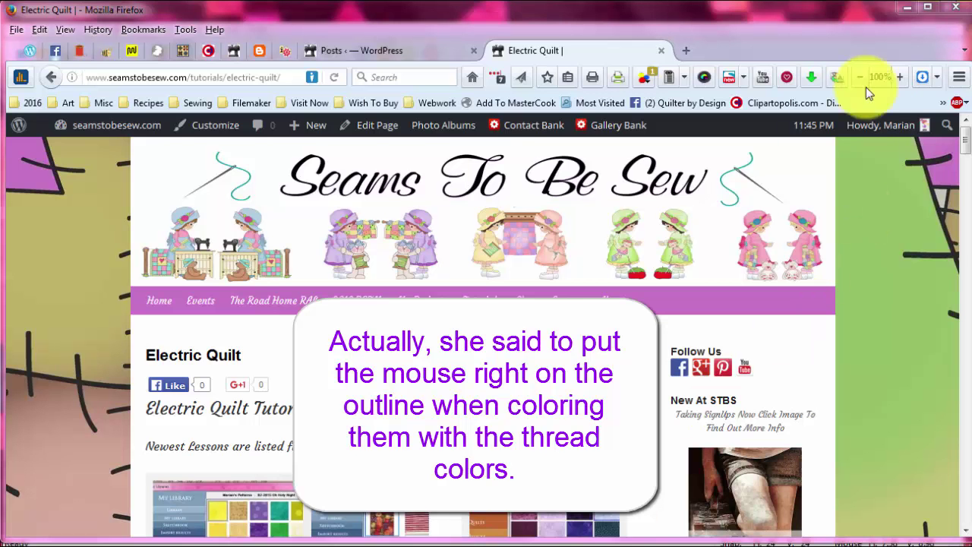
Switch to EQ7 and inspect the thread coloring tool and its Thread Color palette on the embroidery worktable's Stitch layer
{"action": "left_click", "coordinate": [905, 7]}
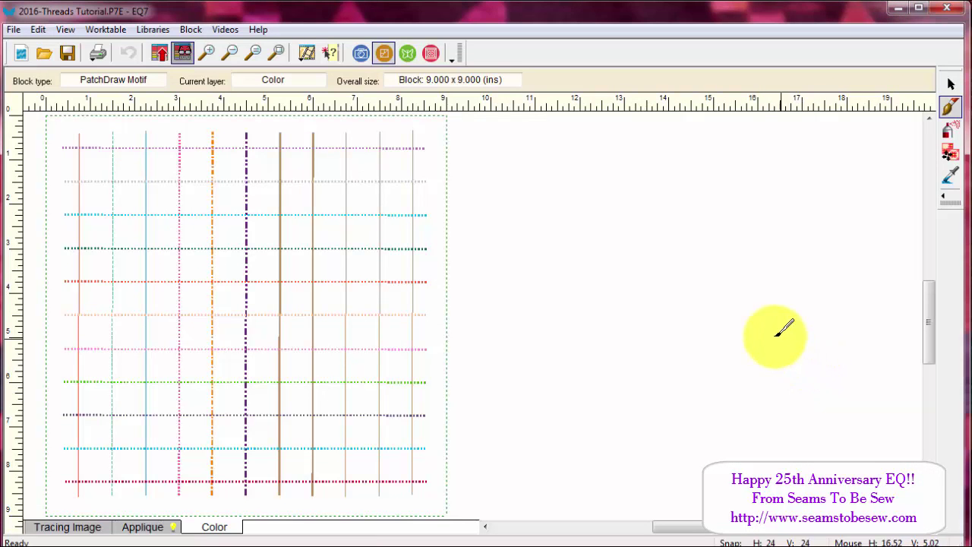
{"action": "left_click", "coordinate": [409, 56]}
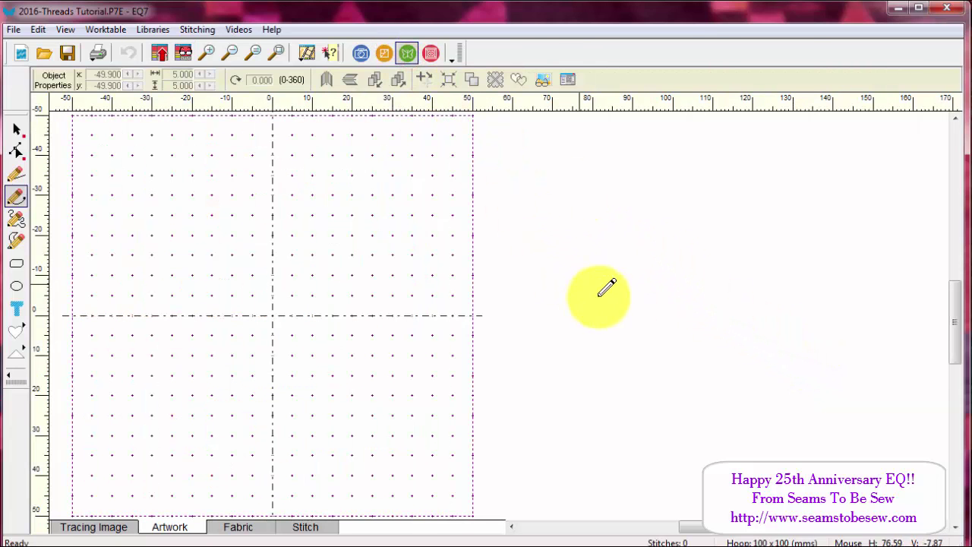
{"action": "left_click", "coordinate": [328, 532]}
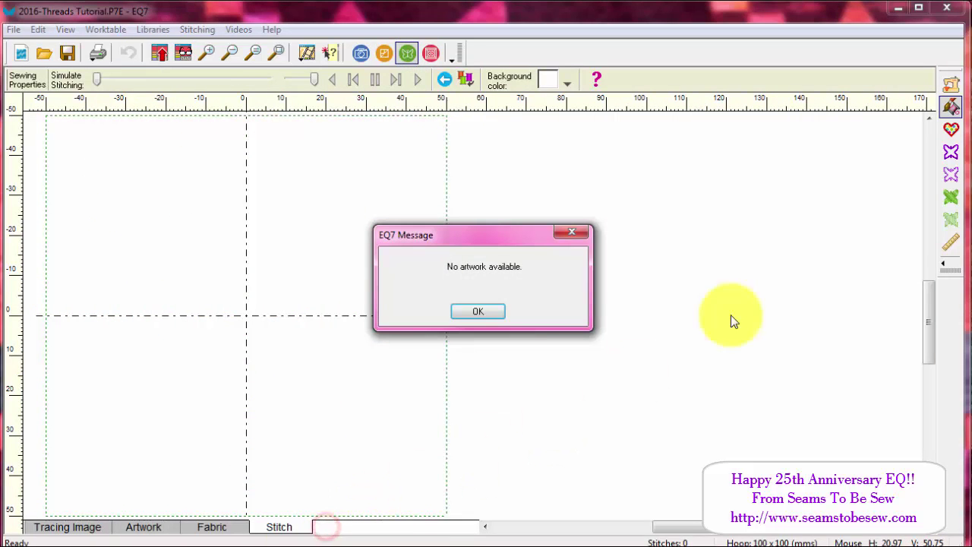
{"action": "left_click", "coordinate": [464, 311]}
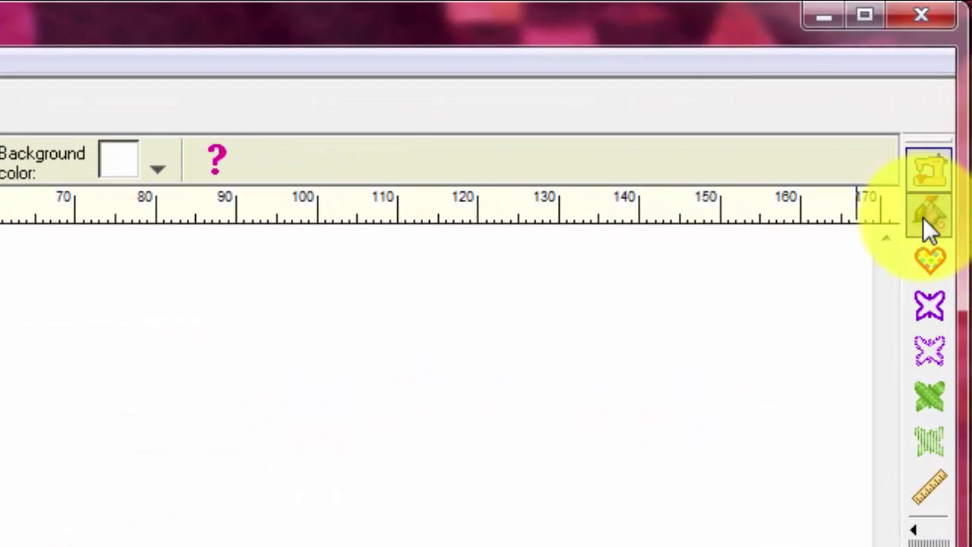
{"action": "left_click", "coordinate": [940, 161]}
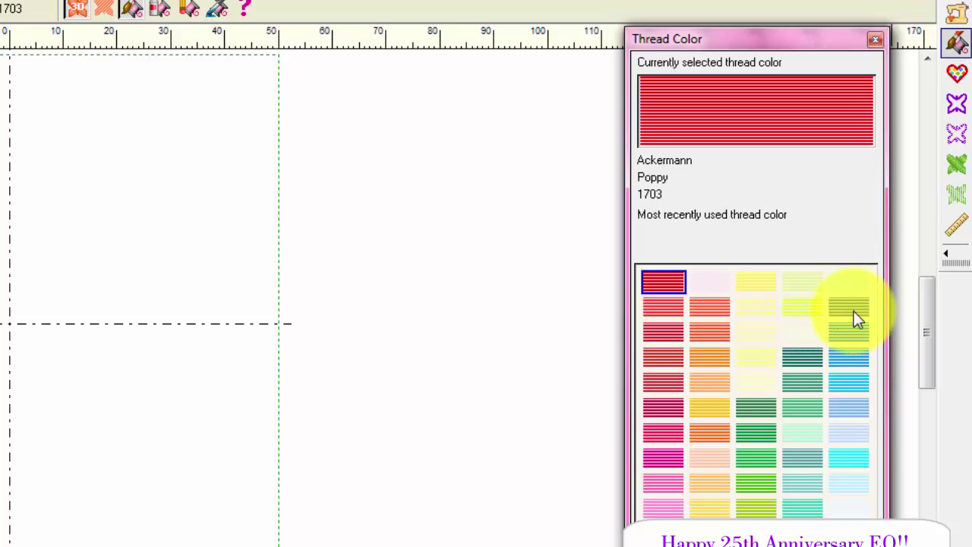
{"action": "left_click", "coordinate": [876, 39]}
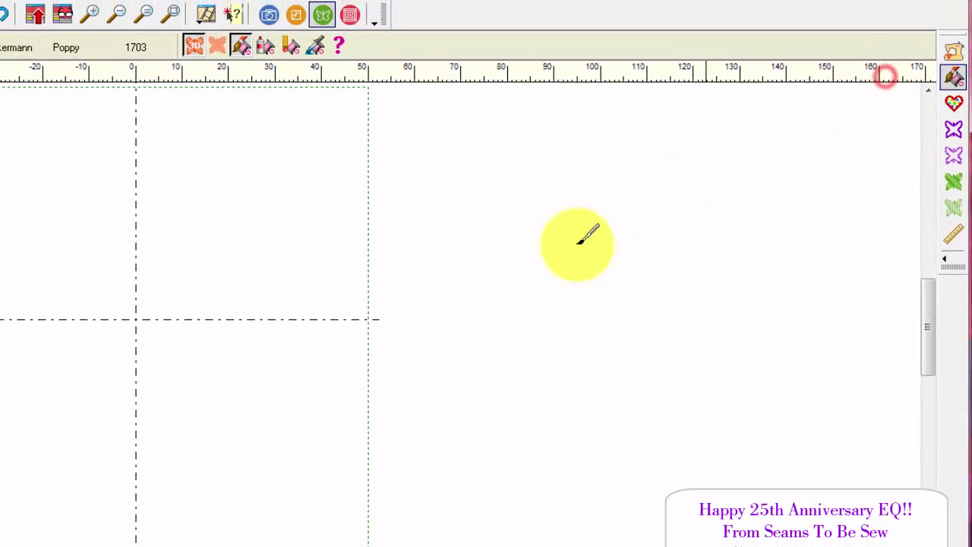
Display the grid motif's Color layer on the block worktable and close the fabrics and colors palette
{"action": "left_click", "coordinate": [296, 15]}
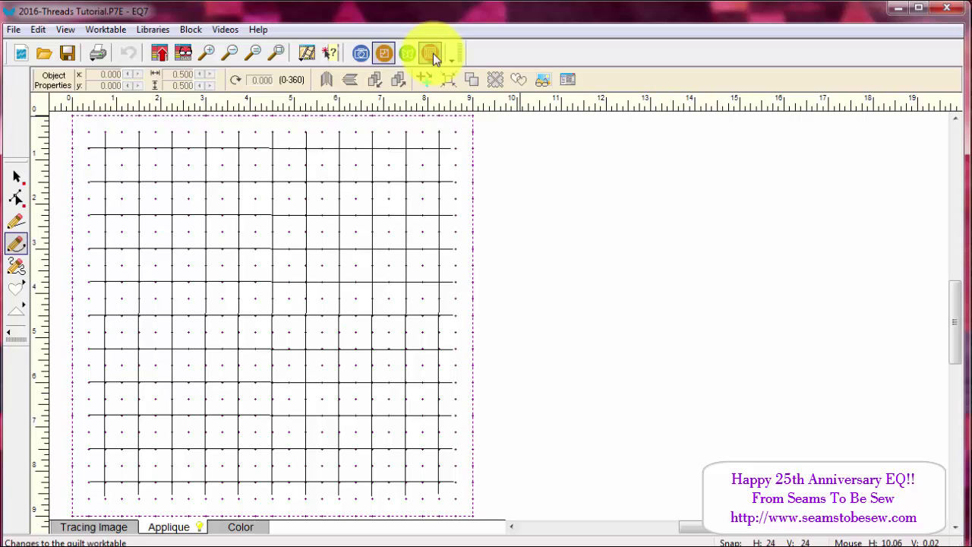
{"action": "left_click", "coordinate": [244, 527]}
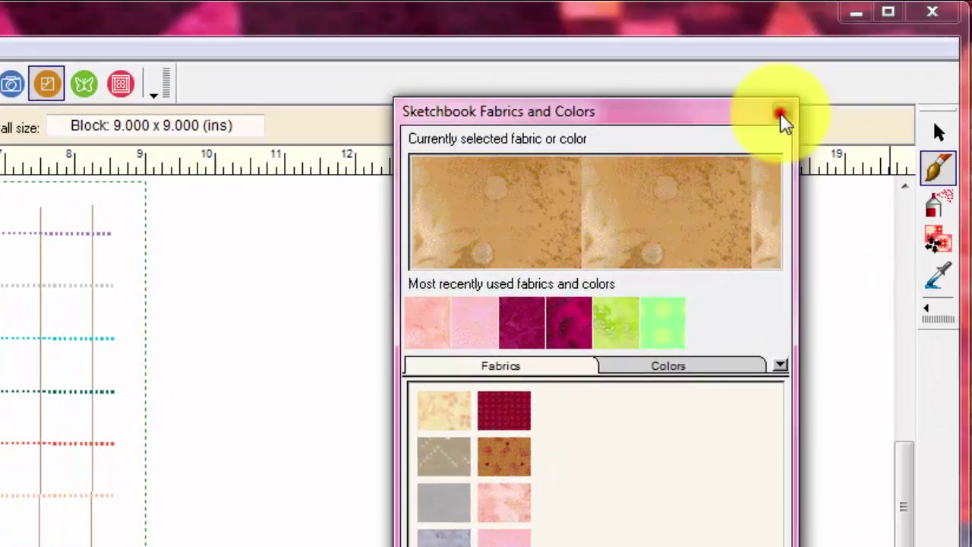
{"action": "left_click", "coordinate": [780, 114]}
Add the Edit Block, Brush Thread, Spray Thread and EQ4 Spray tools to the block worktable's Color toolset
{"action": "left_click", "coordinate": [929, 312]}
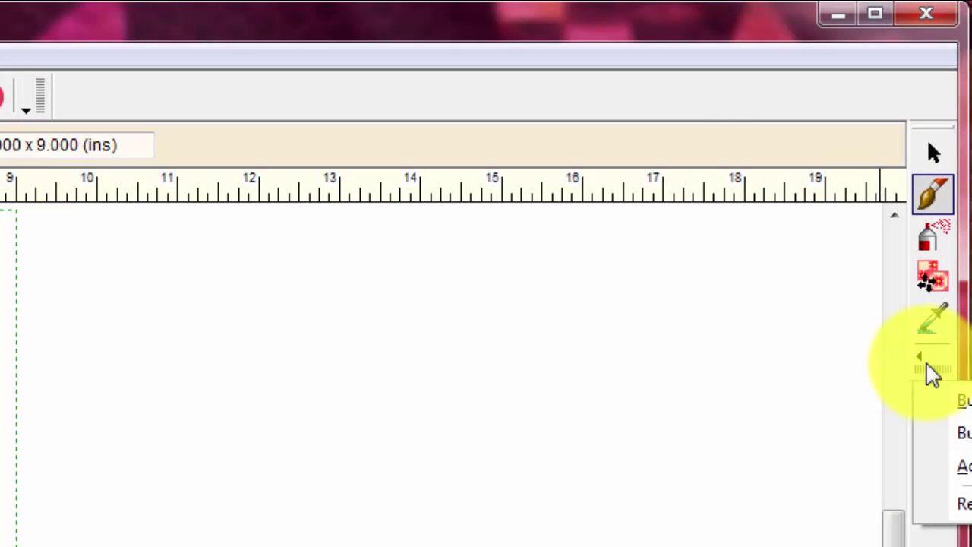
{"action": "left_click", "coordinate": [749, 390]}
{"action": "left_click_drag", "start_coordinate": [619, 45], "coordinate": [415, 40]}
{"action": "right_click", "coordinate": [725, 354]}
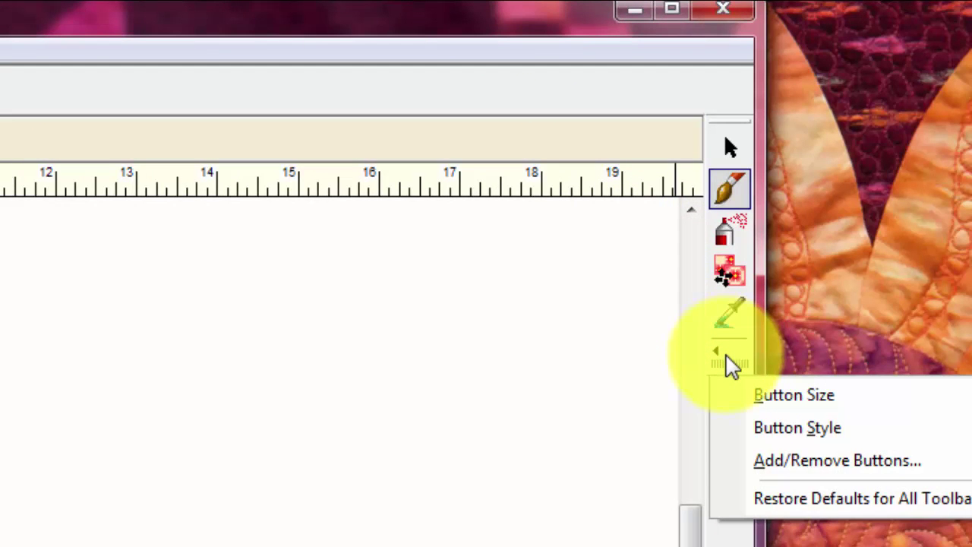
{"action": "left_click", "coordinate": [769, 467]}
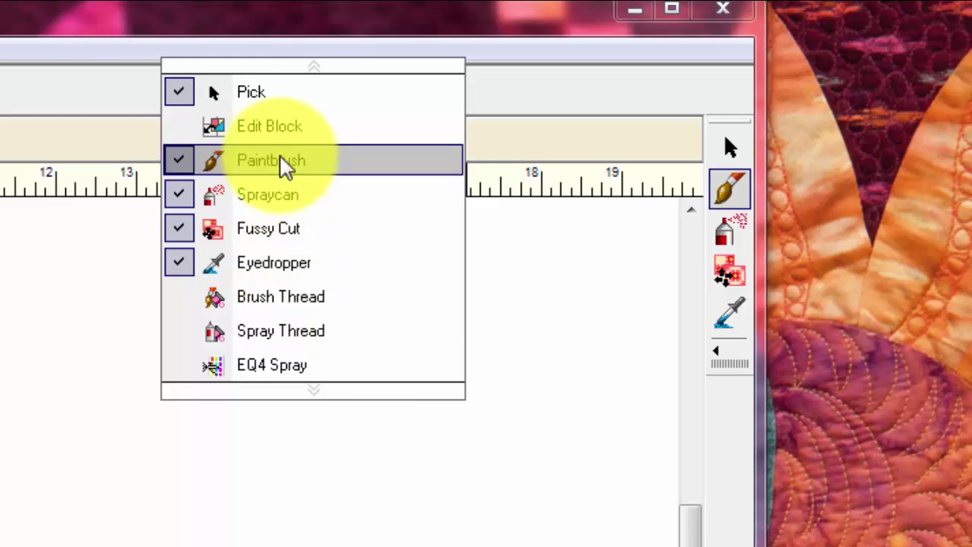
{"action": "left_click", "coordinate": [267, 128]}
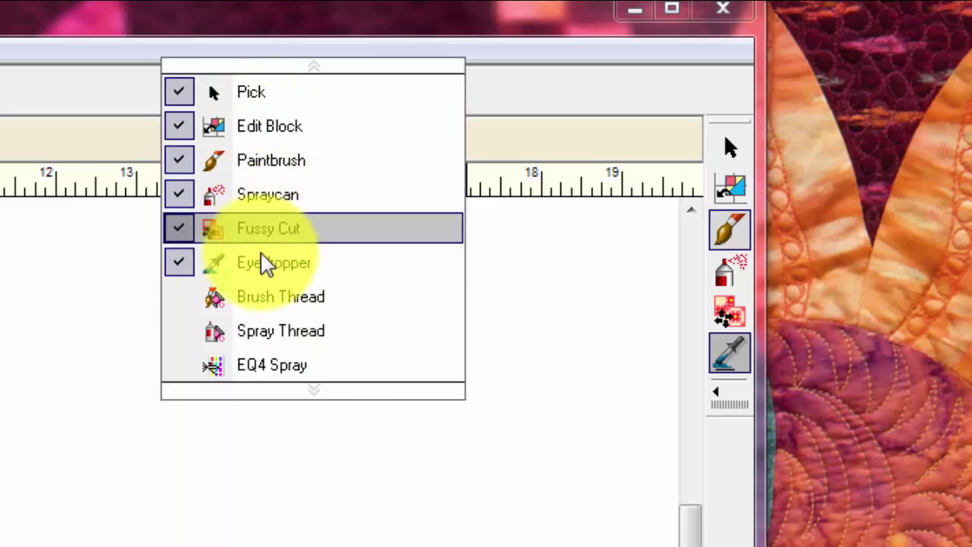
{"action": "left_click", "coordinate": [262, 296]}
{"action": "left_click", "coordinate": [268, 330]}
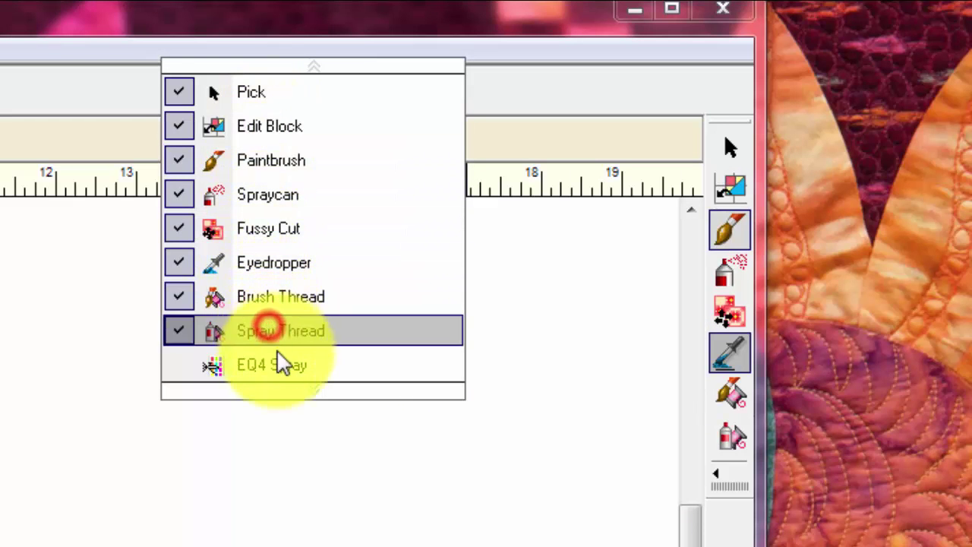
{"action": "left_click", "coordinate": [278, 365]}
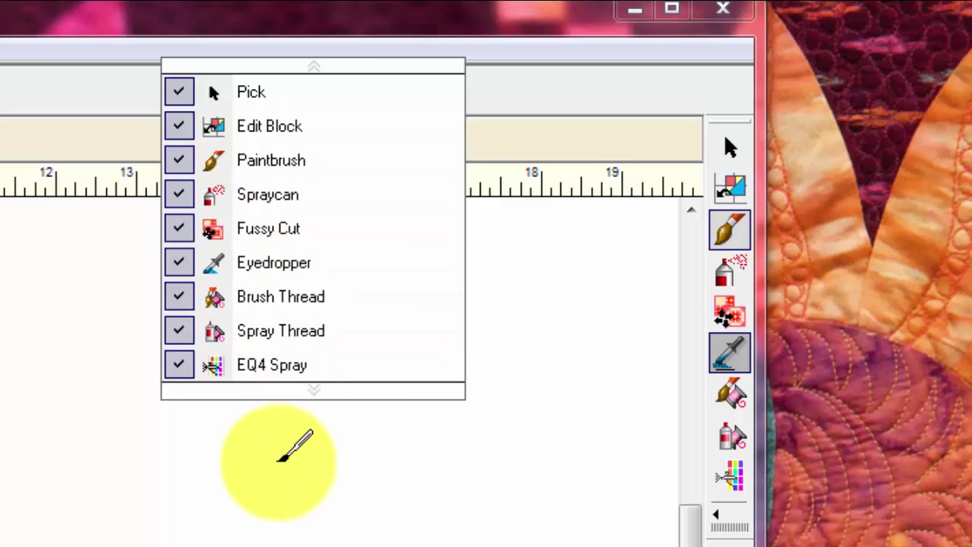
{"action": "left_click", "coordinate": [287, 456]}
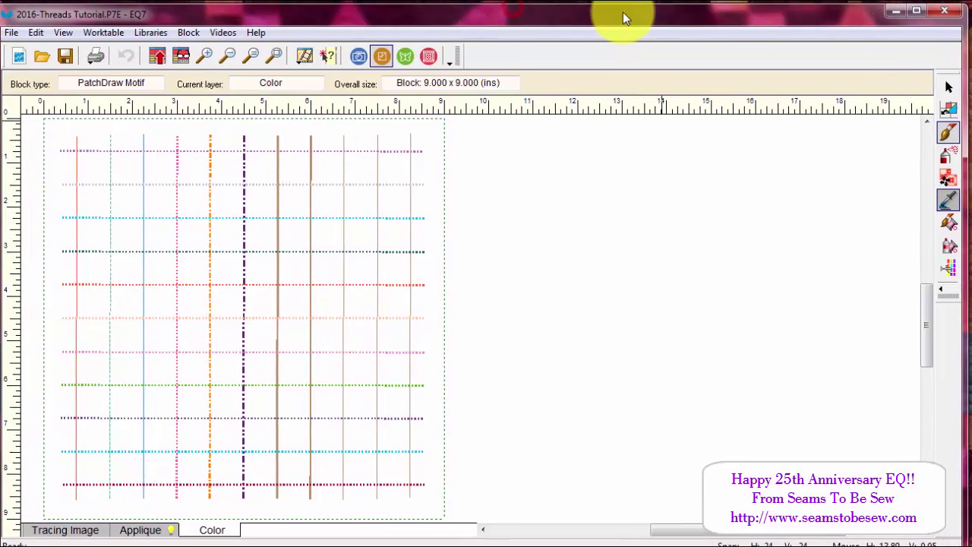
Open Layer 3 on the quilt worktable and add the Set Auto Borders and Set Applique Text tools to its toolset
{"action": "left_click", "coordinate": [429, 56]}
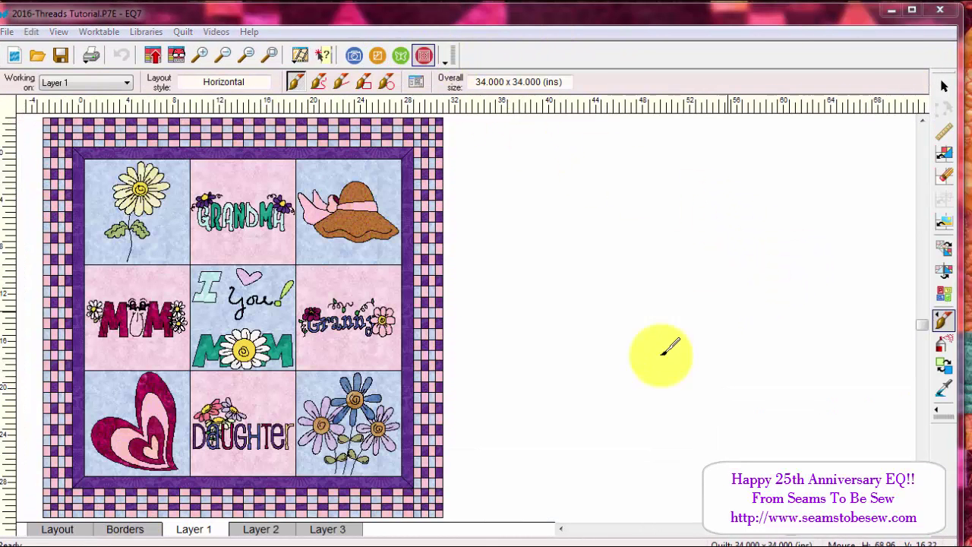
{"action": "left_click", "coordinate": [335, 529]}
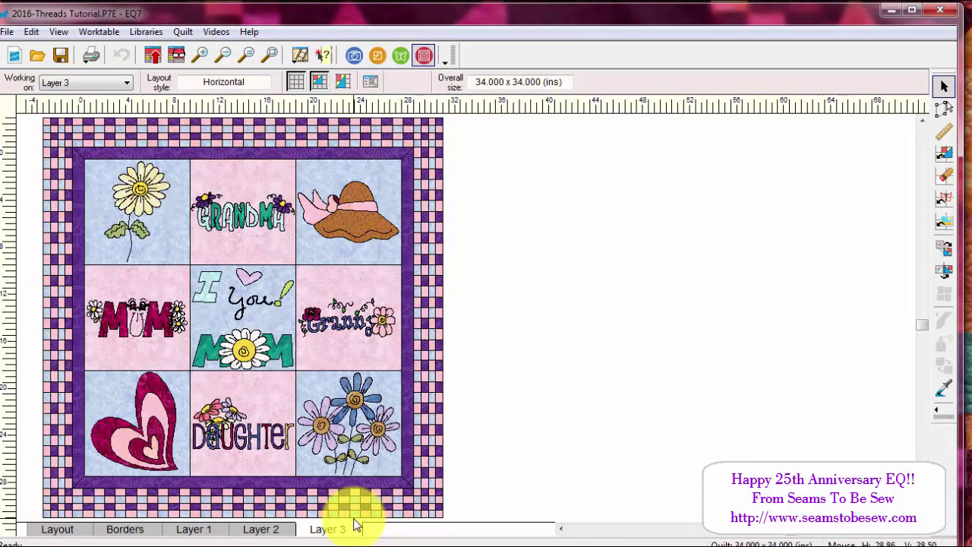
{"action": "left_click", "coordinate": [936, 411]}
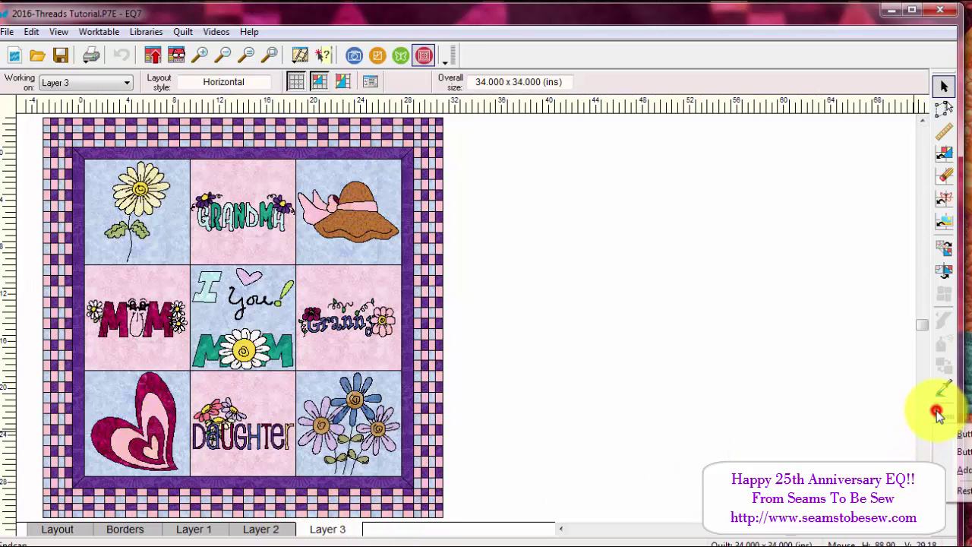
{"action": "left_click", "coordinate": [958, 470]}
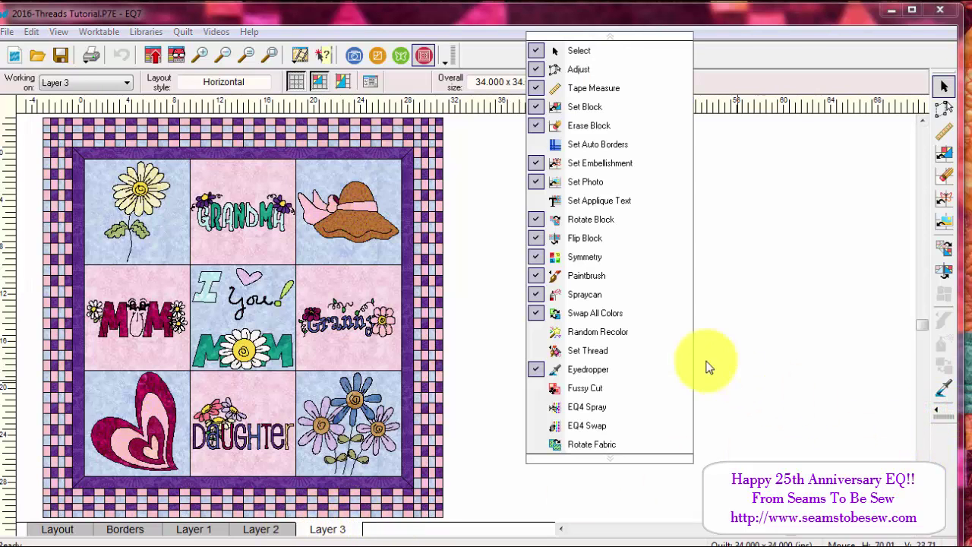
{"action": "left_click", "coordinate": [589, 144]}
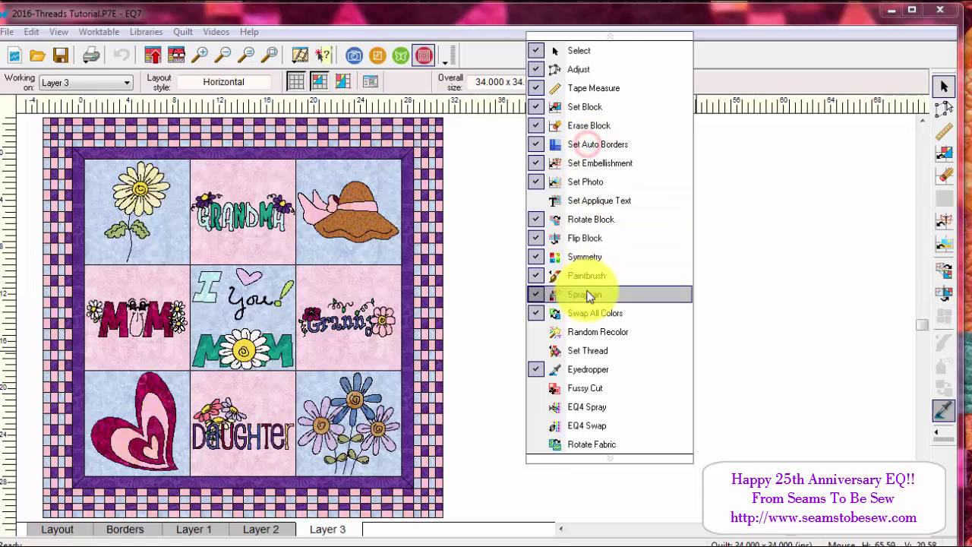
{"action": "left_click", "coordinate": [597, 201]}
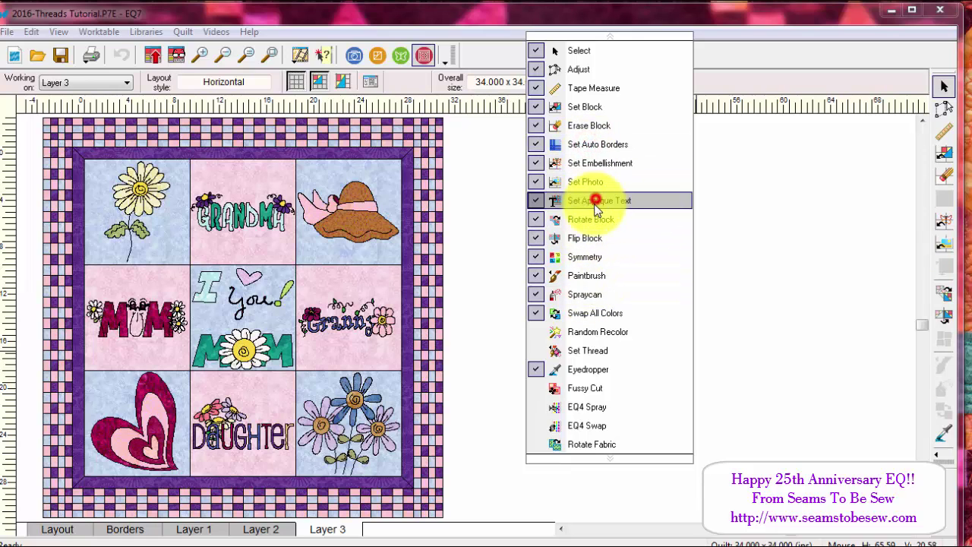
Add the Random Recolor, Set Thread, Fussy Cut, EQ4 Spray, EQ4 Swap and Rotate Fabric tools to the quilt toolset
{"action": "left_click", "coordinate": [585, 333]}
{"action": "left_click", "coordinate": [586, 350]}
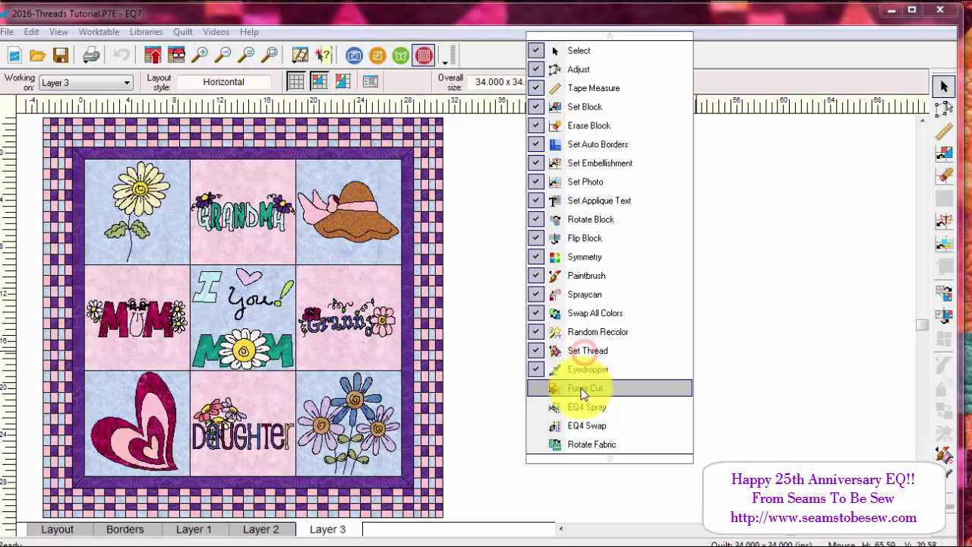
{"action": "left_click", "coordinate": [586, 388]}
{"action": "left_click", "coordinate": [589, 407]}
{"action": "left_click", "coordinate": [586, 426]}
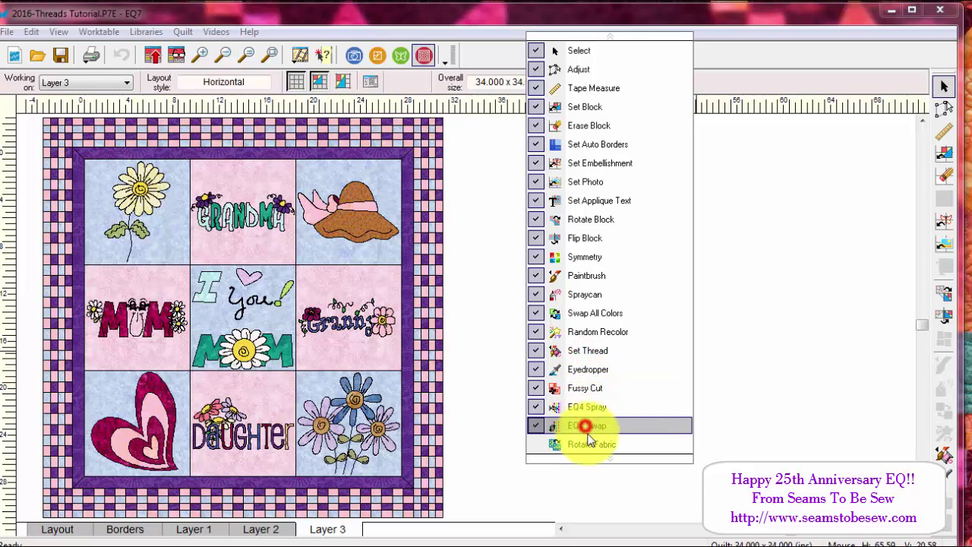
{"action": "left_click", "coordinate": [586, 444]}
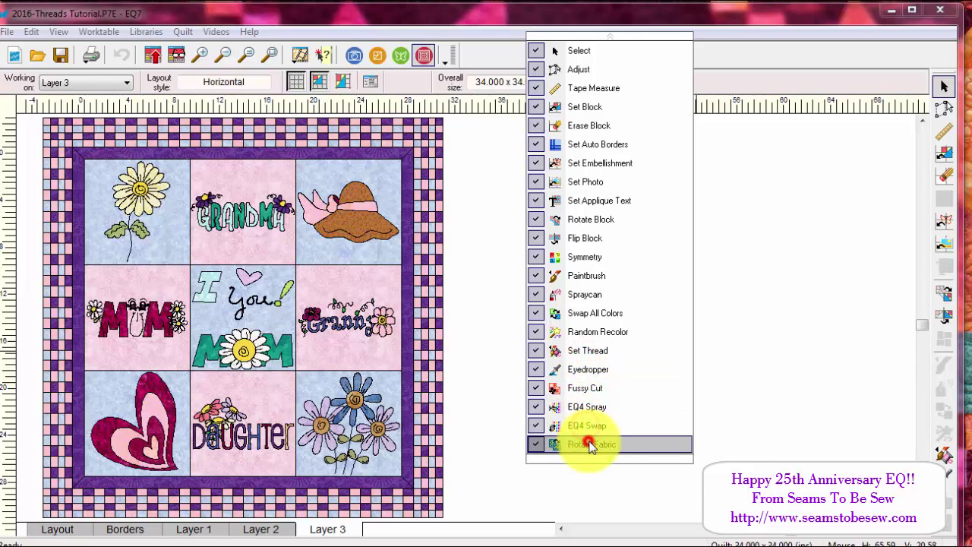
{"action": "left_click", "coordinate": [760, 370]}
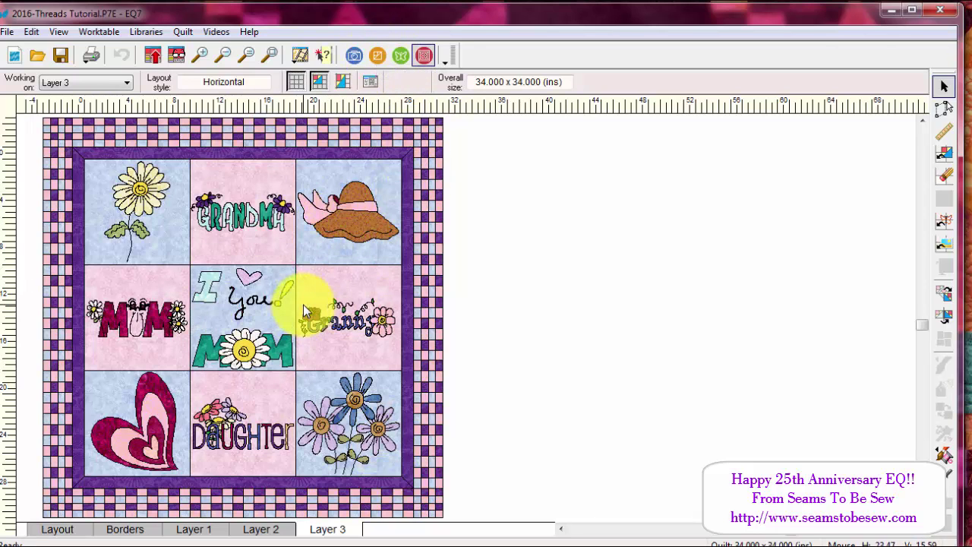
Return to the block's Color layer, clear the fabrics palette off the view and activate the Brush Thread tool
{"action": "left_click", "coordinate": [379, 55]}
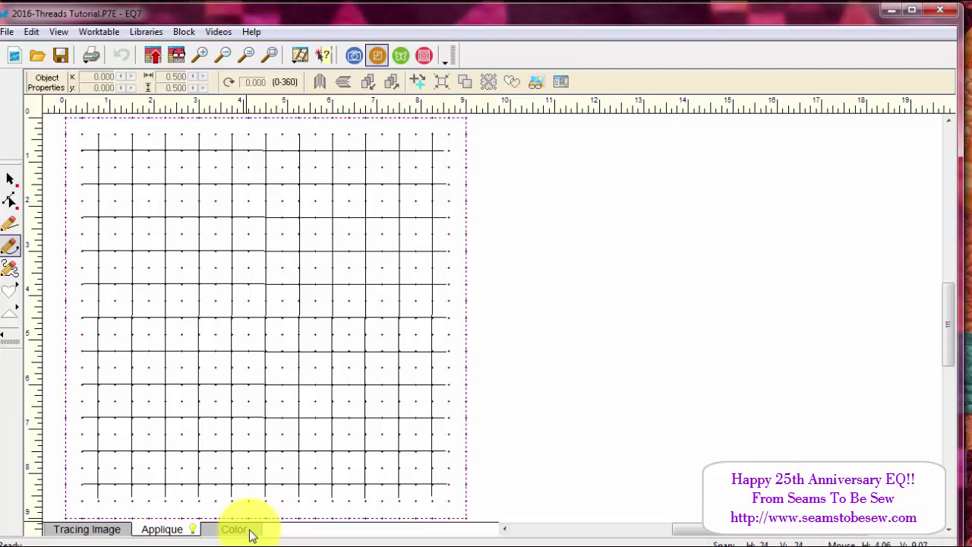
{"action": "left_click", "coordinate": [249, 530]}
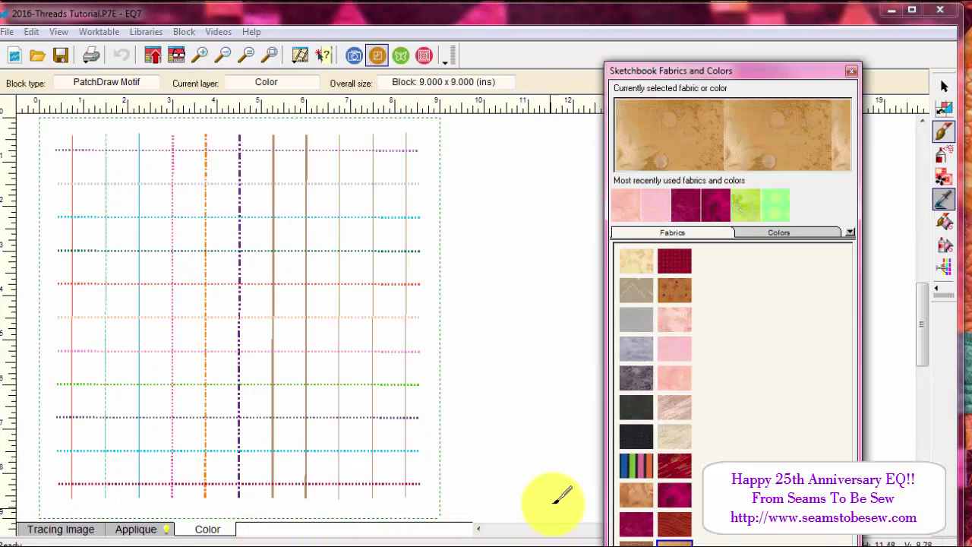
{"action": "mouse_move", "coordinate": [718, 74]}
{"action": "left_mouse_down"}
{"action": "mouse_move", "coordinate": [971, 74]}
{"action": "mouse_move", "coordinate": [931, 76]}
{"action": "left_mouse_up"}
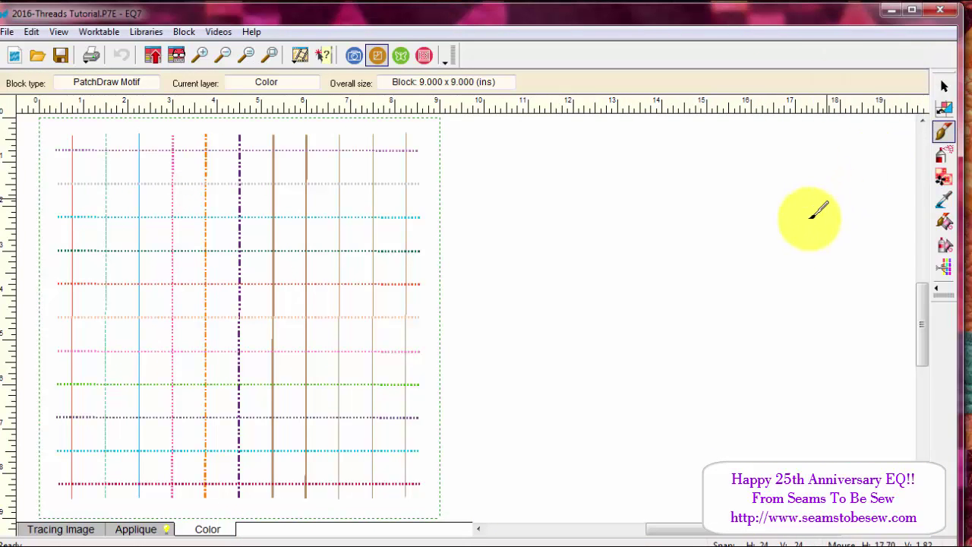
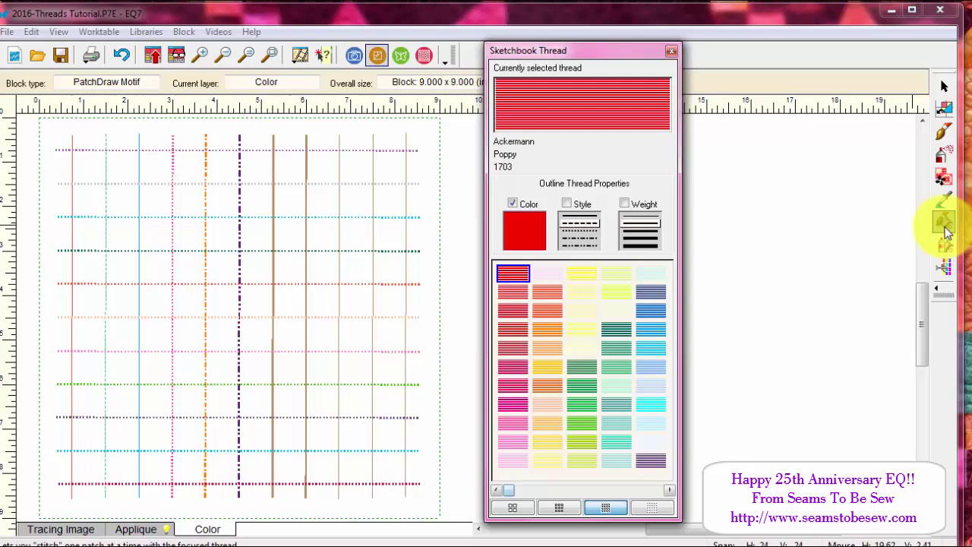
{"action": "left_click", "coordinate": [945, 227]}
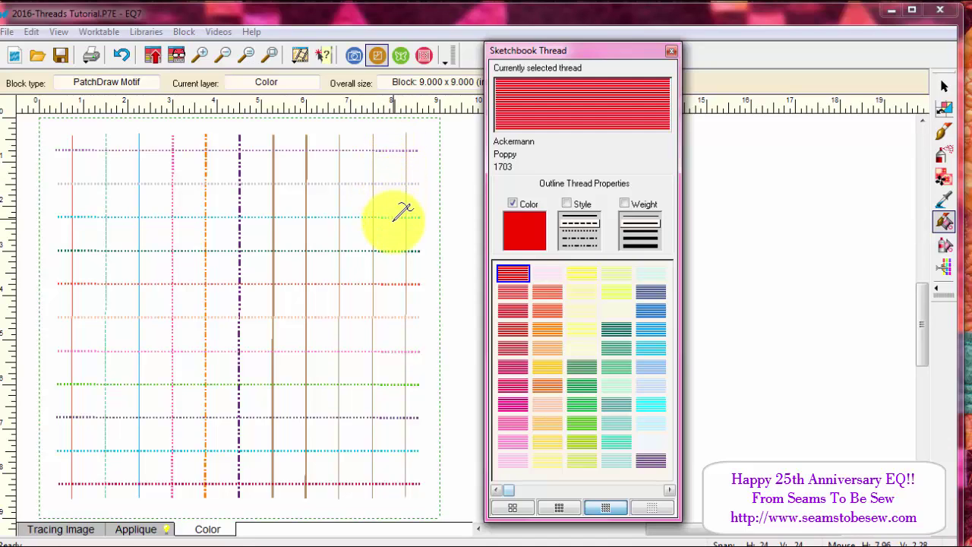
Spray Robison-Anton Tropic Blue 122-5734 thread onto the peach horizontal line and all the brown vertical lines of the block
{"action": "left_click", "coordinate": [942, 247]}
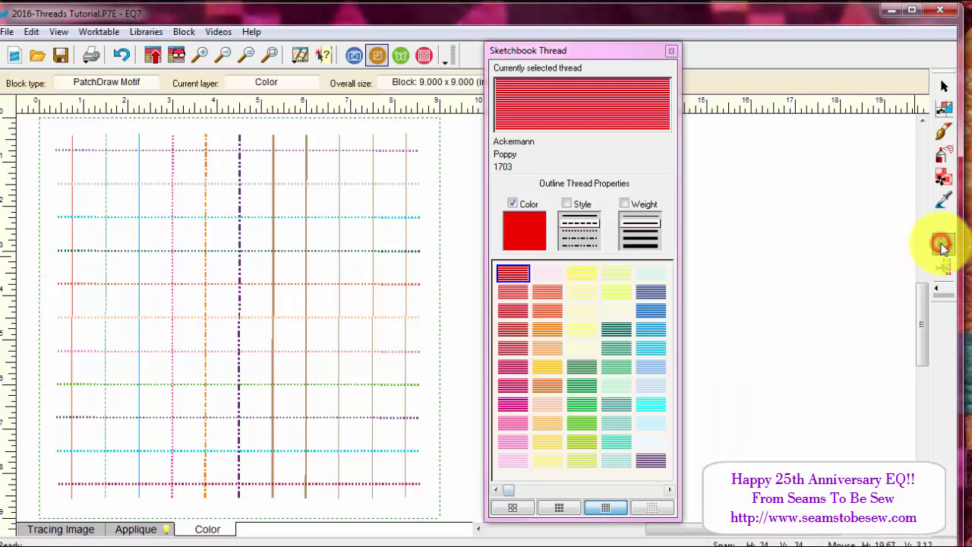
{"action": "left_click", "coordinate": [652, 273]}
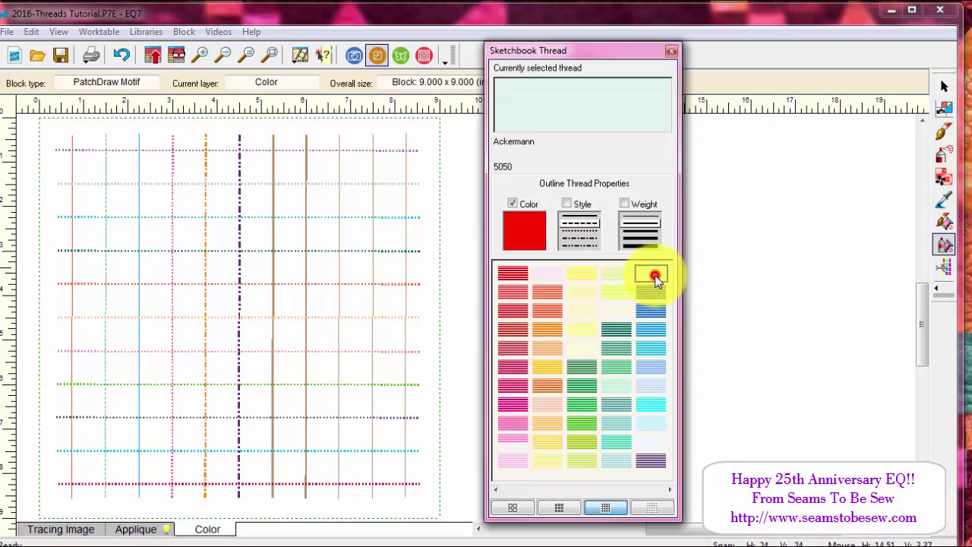
{"action": "left_click", "coordinate": [650, 367]}
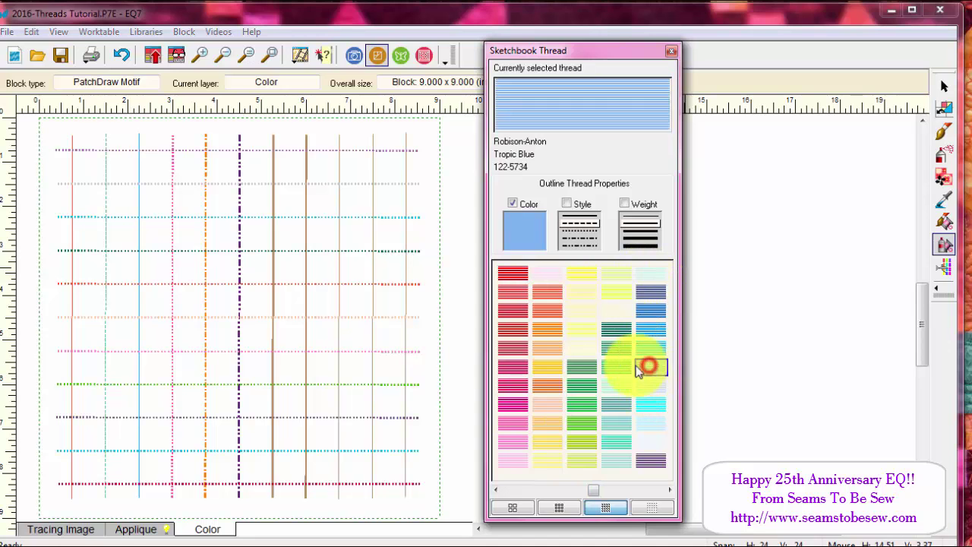
{"action": "left_click", "coordinate": [373, 316]}
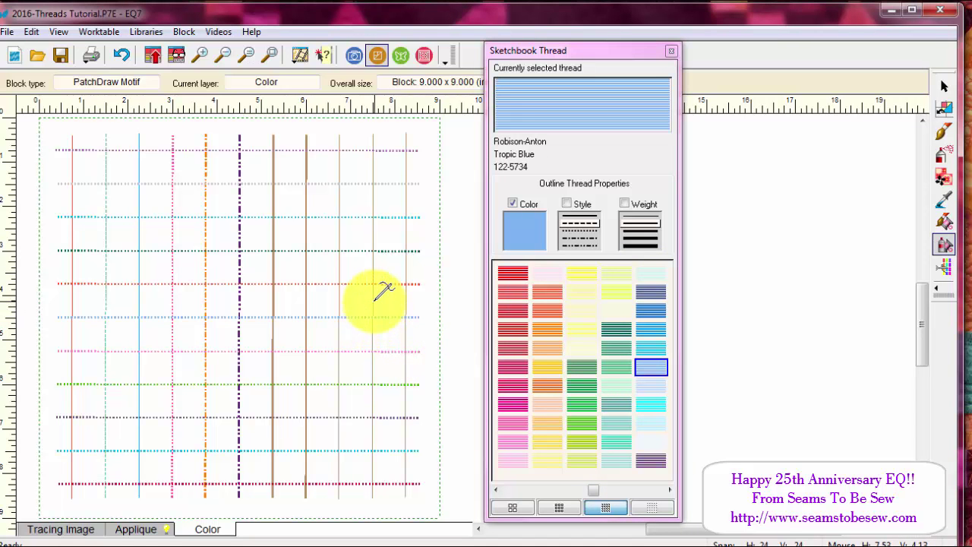
{"action": "left_click", "coordinate": [373, 299]}
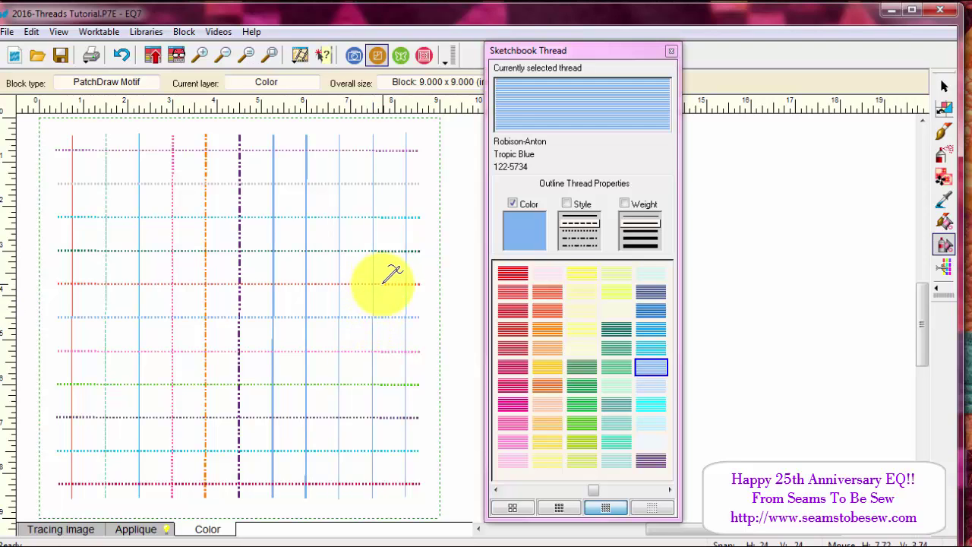
Spray Tropic Blue thread onto the orange, pink, purple, lilac, green and dark red lines of the block, leaving the turquoise horizontals
{"action": "left_click", "coordinate": [386, 283]}
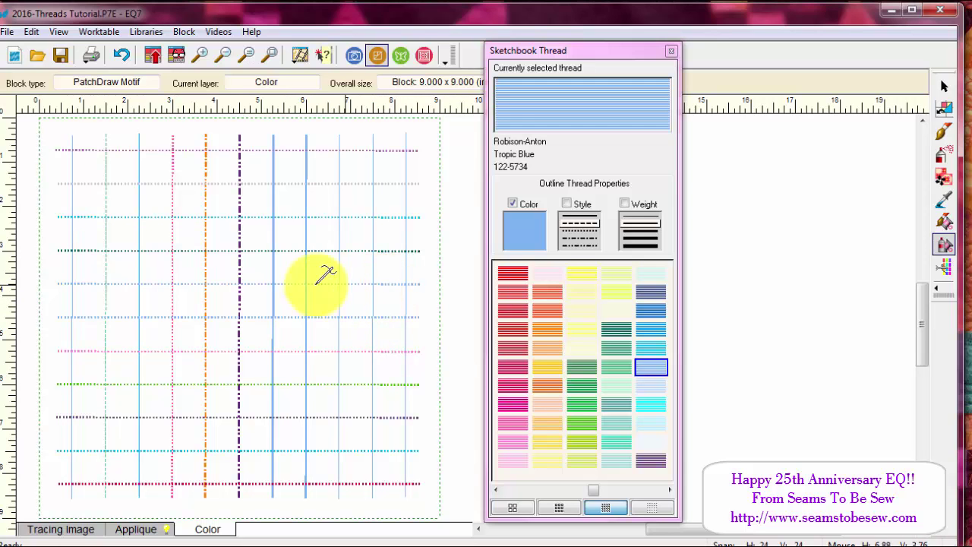
{"action": "left_click", "coordinate": [240, 240]}
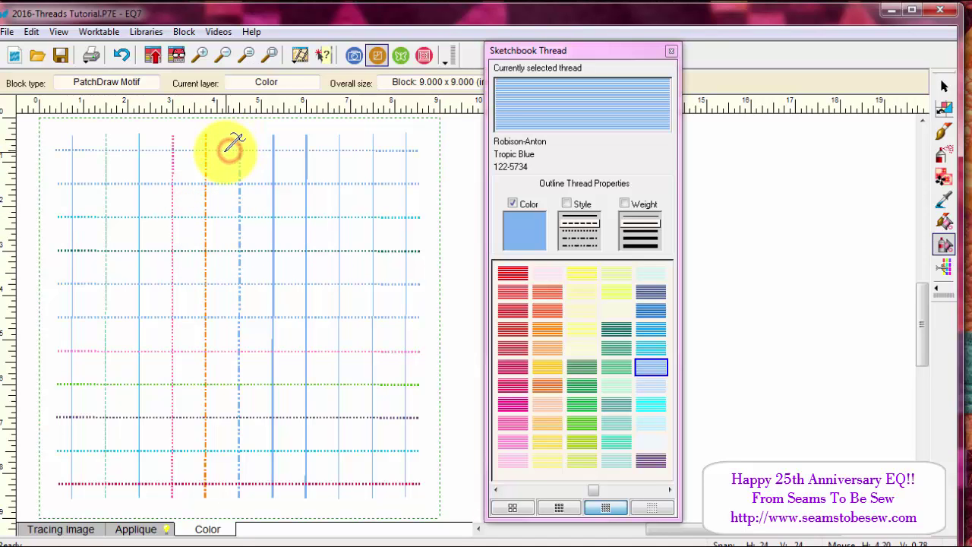
{"action": "left_click", "coordinate": [944, 246]}
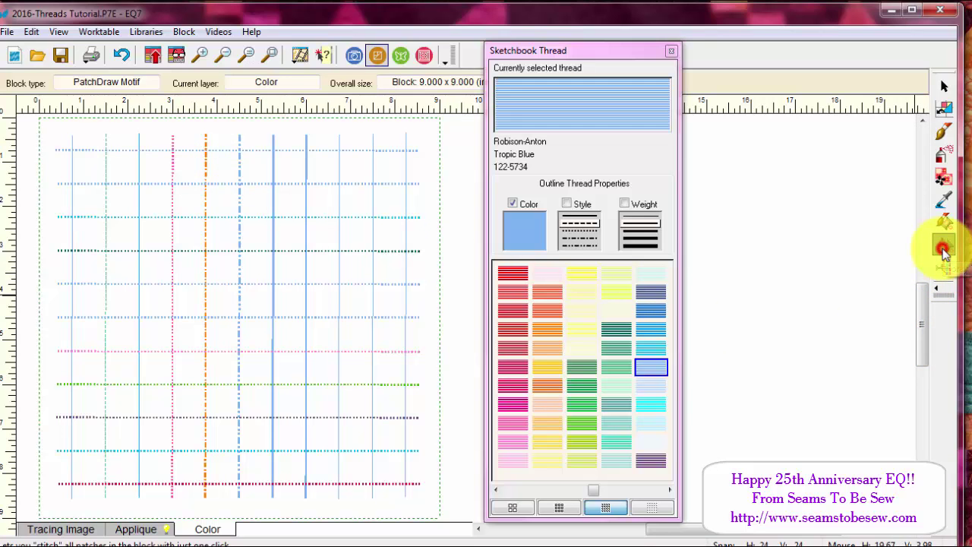
{"action": "left_click", "coordinate": [206, 347]}
{"action": "left_click", "coordinate": [205, 347]}
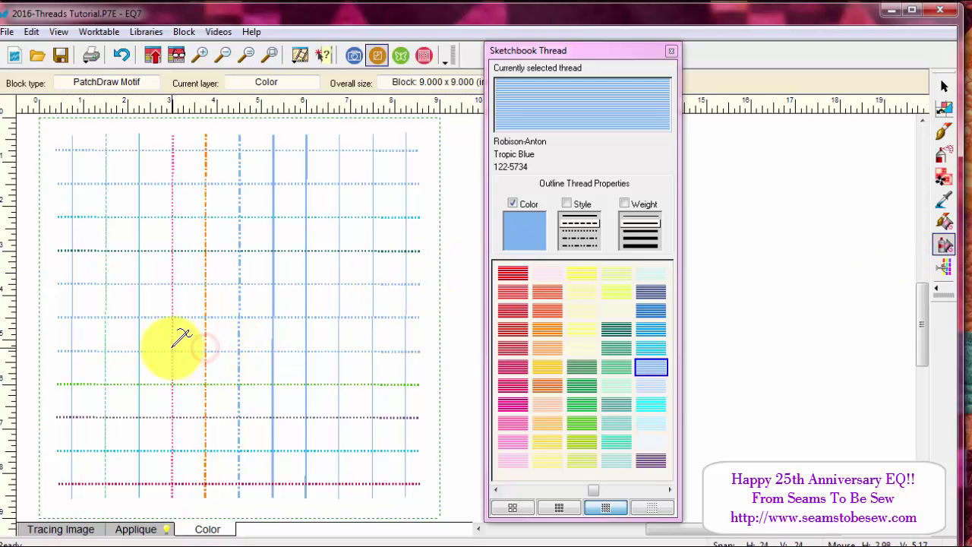
{"action": "left_click", "coordinate": [173, 346]}
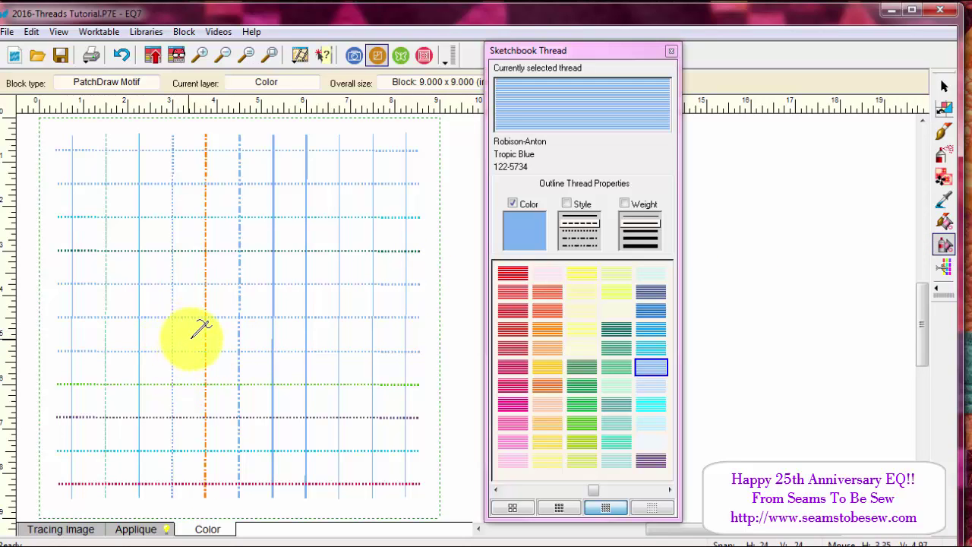
{"action": "left_click", "coordinate": [207, 340]}
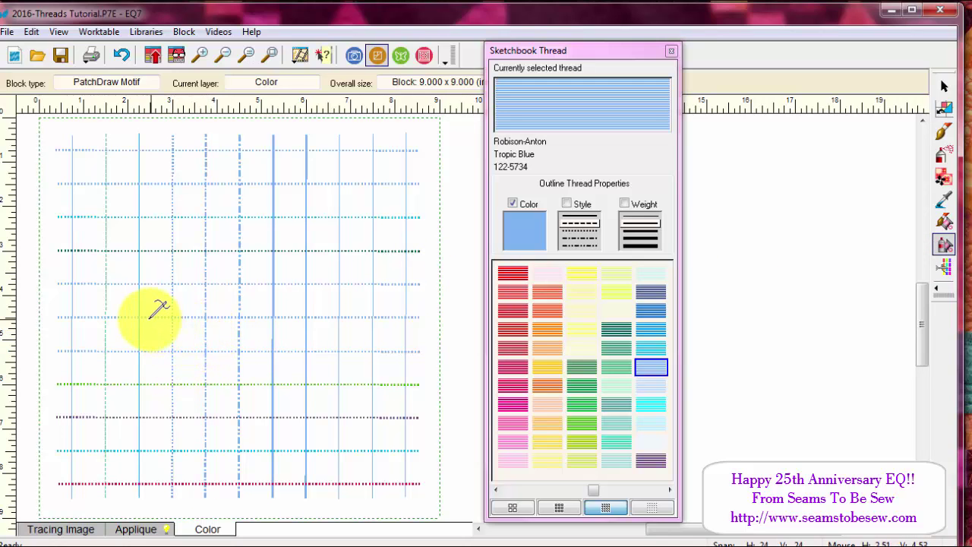
{"action": "left_click", "coordinate": [124, 249]}
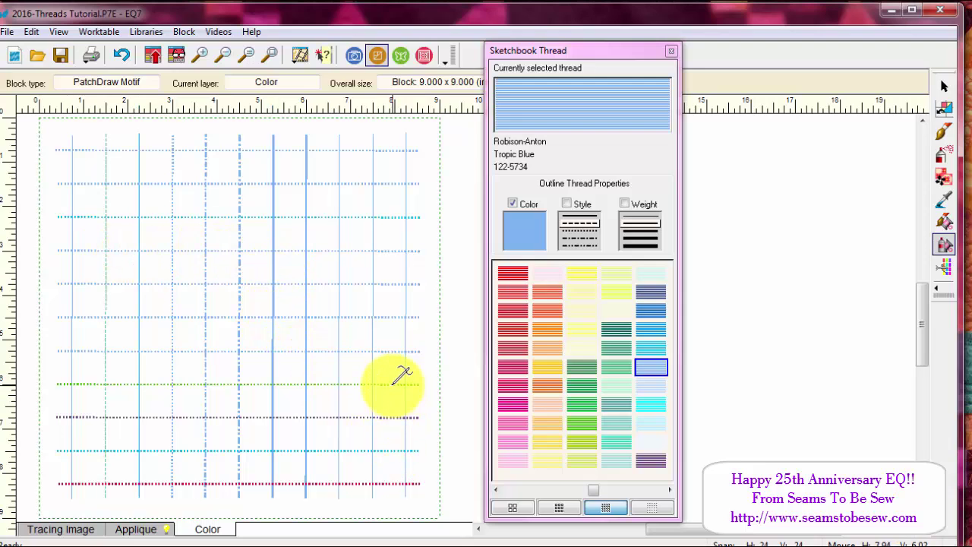
{"action": "left_click", "coordinate": [360, 481]}
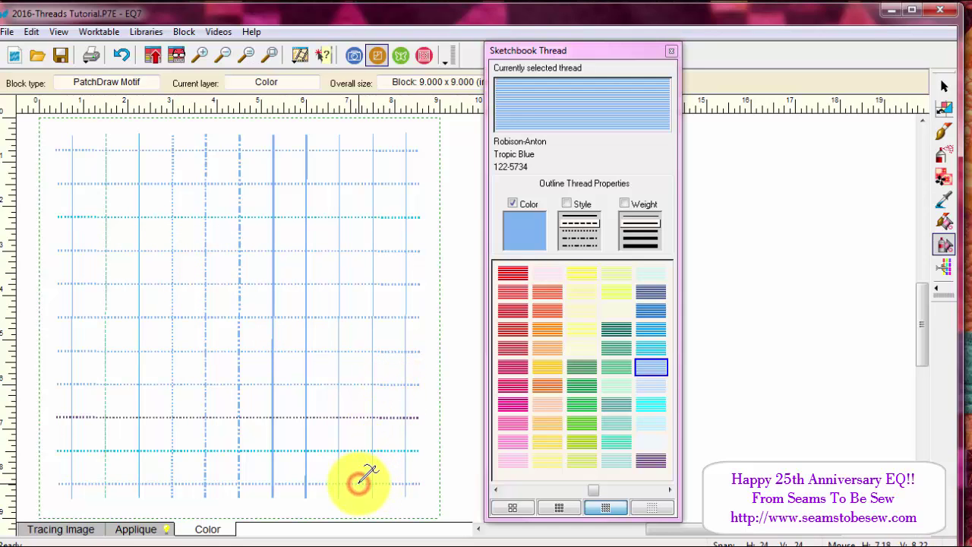
{"action": "left_click", "coordinate": [370, 417]}
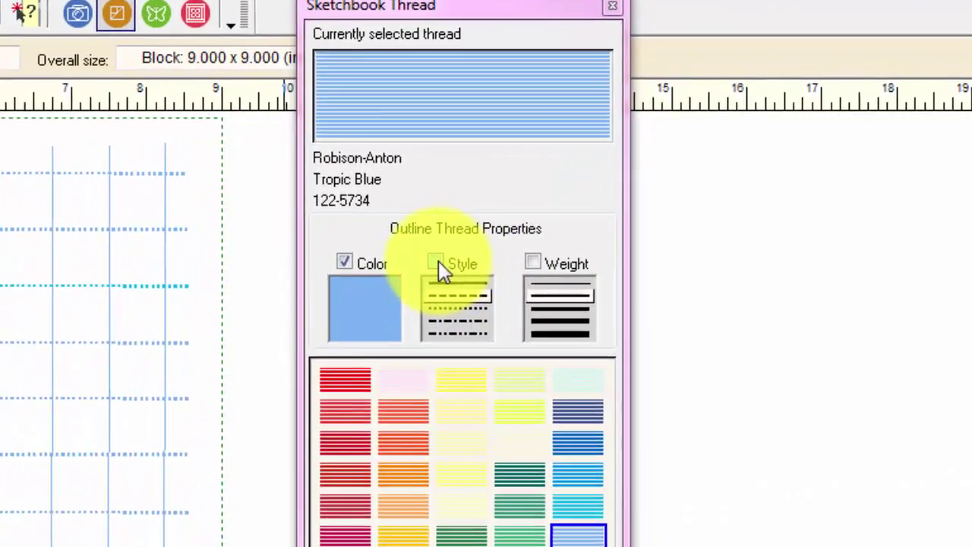
Enable the Style and Weight outline thread properties and select the dashed style
{"action": "left_click", "coordinate": [437, 262]}
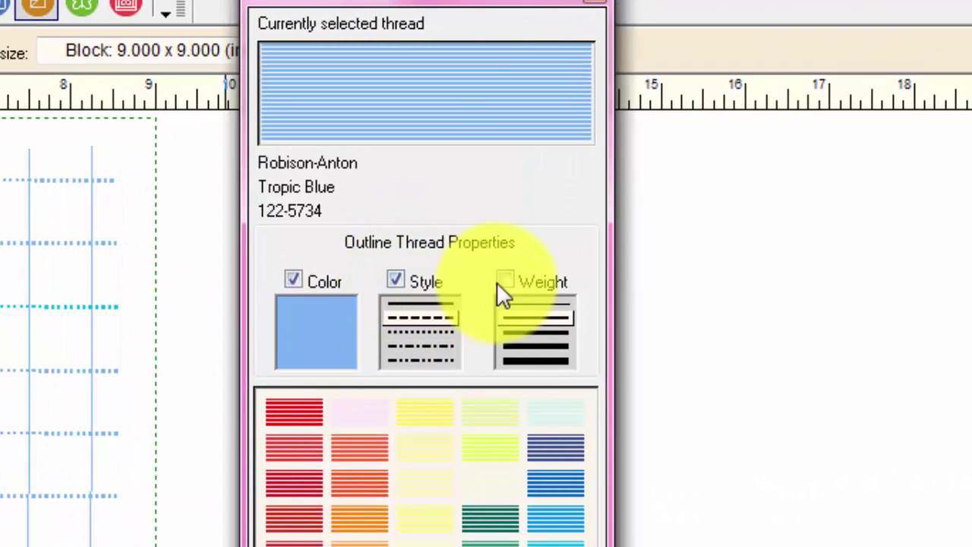
{"action": "left_click", "coordinate": [505, 279]}
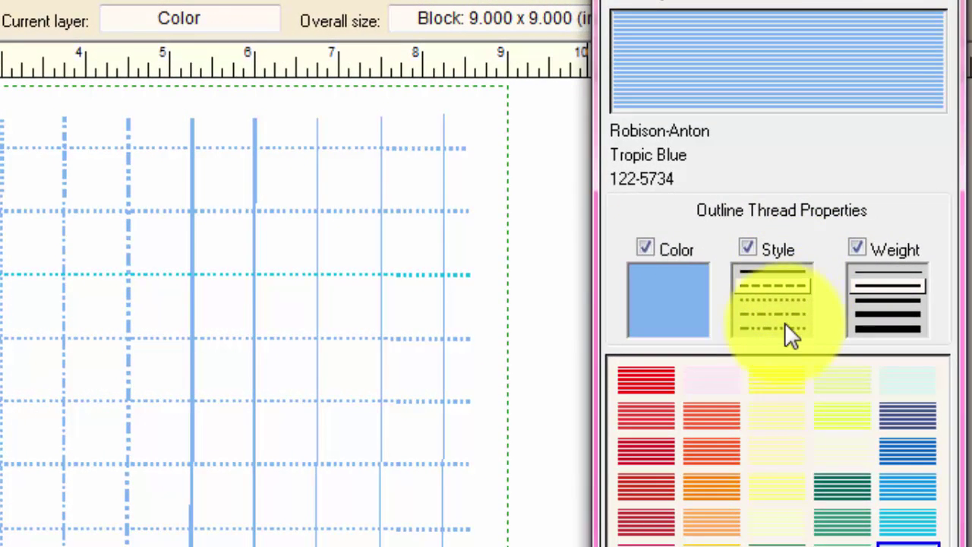
{"action": "left_click", "coordinate": [785, 322]}
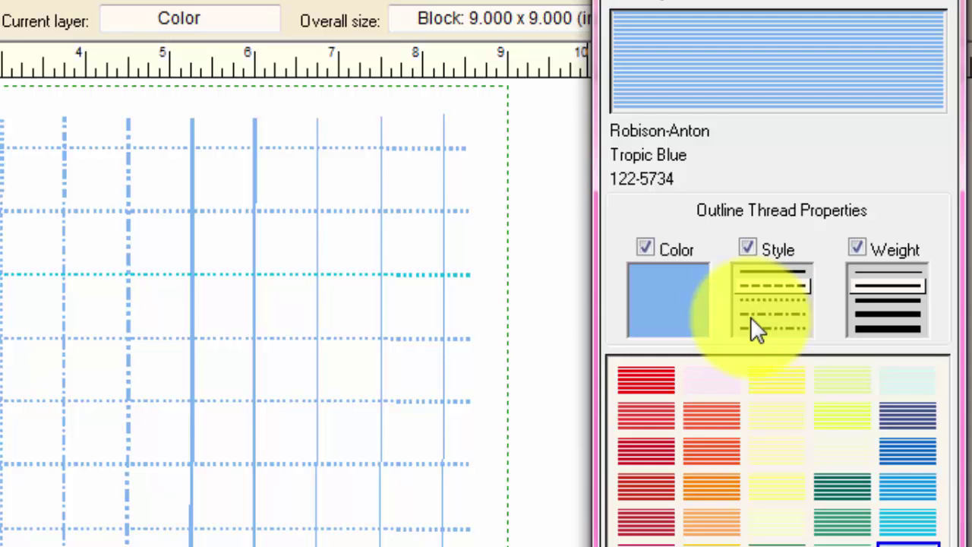
{"action": "left_click", "coordinate": [775, 285]}
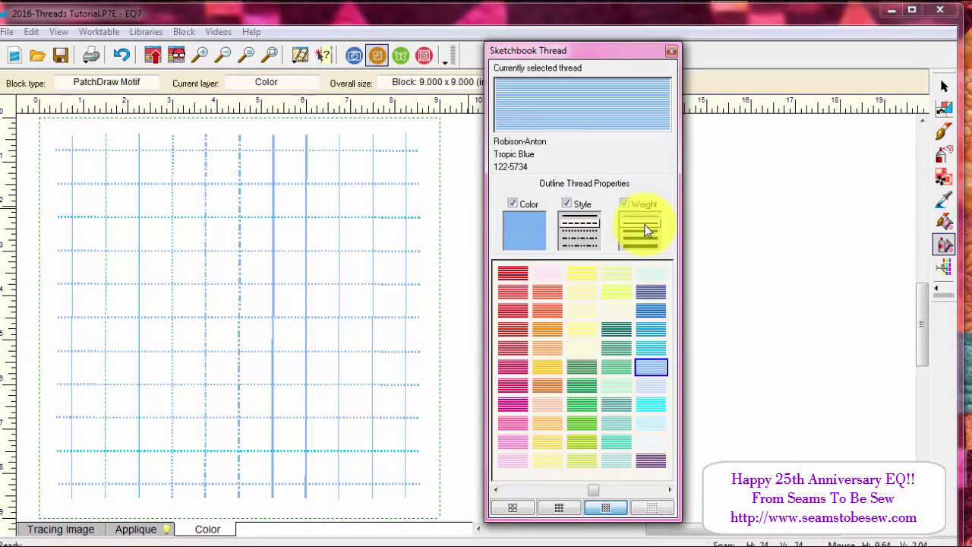
Spray dashed Ackermann Swiss Ivy 5422 thread onto the second vertical line, trying the thickest weight and then the thinnest
{"action": "left_click", "coordinate": [616, 365]}
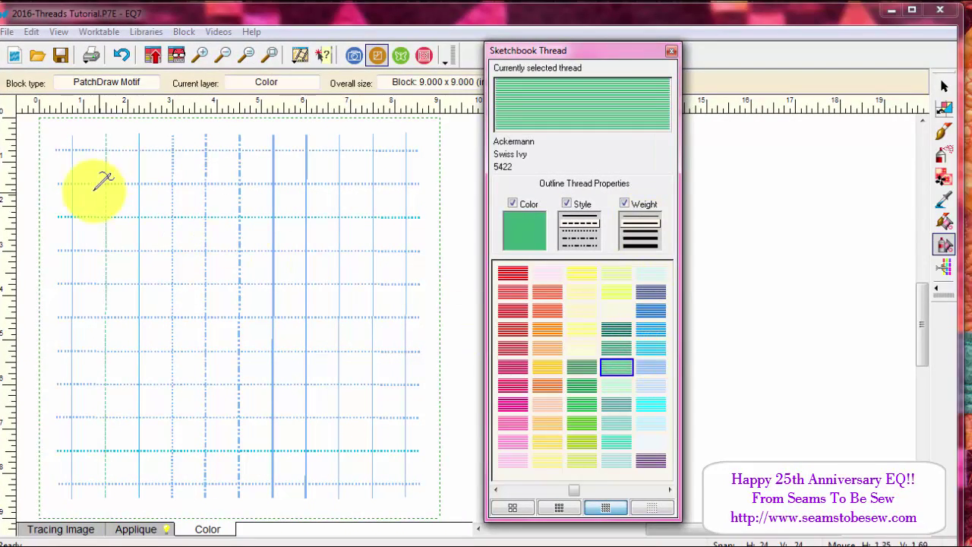
{"action": "left_click", "coordinate": [105, 170]}
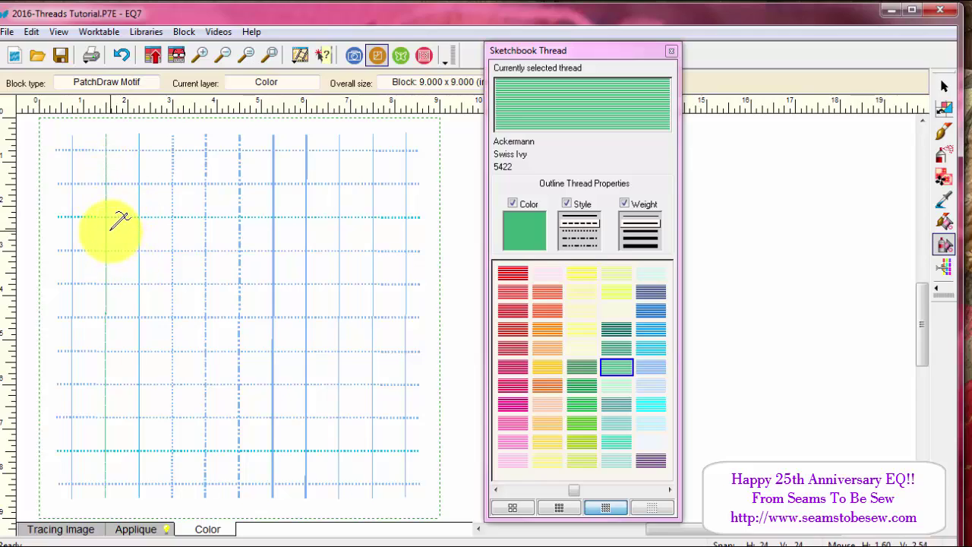
{"action": "left_click", "coordinate": [641, 243]}
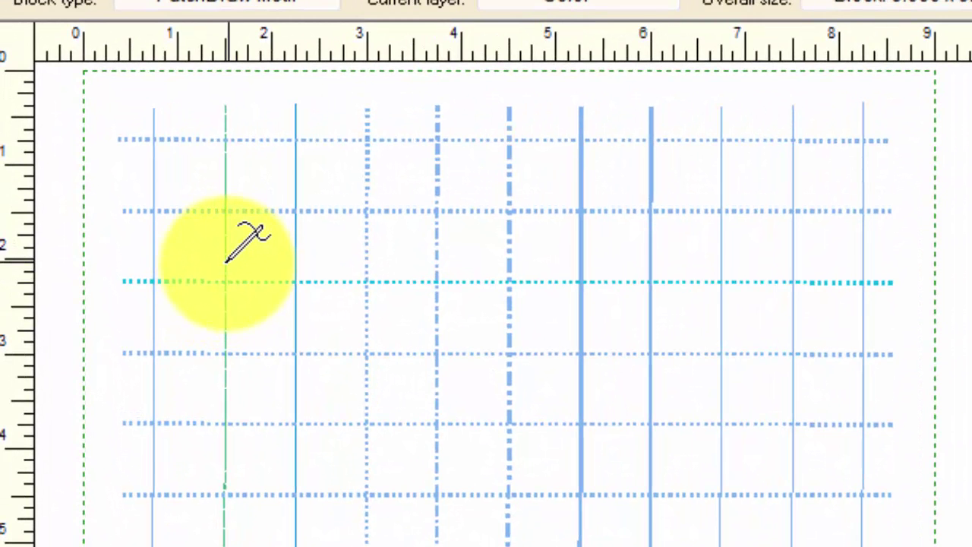
{"action": "left_click", "coordinate": [224, 262]}
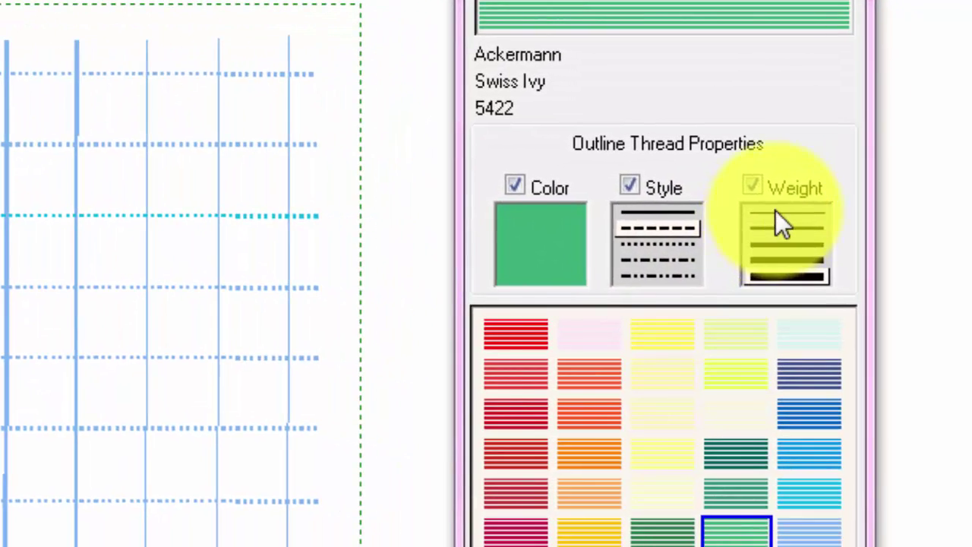
{"action": "left_click", "coordinate": [776, 213]}
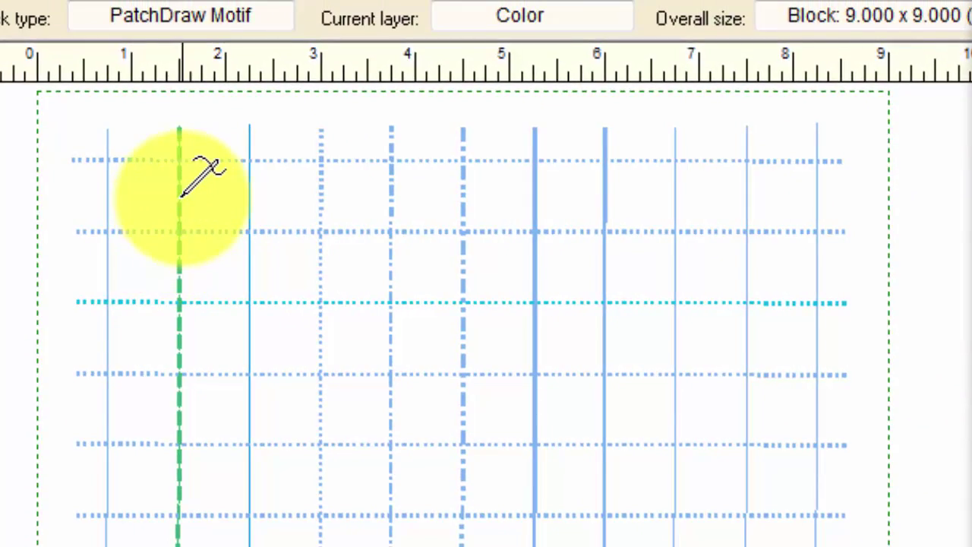
{"action": "left_click", "coordinate": [183, 191]}
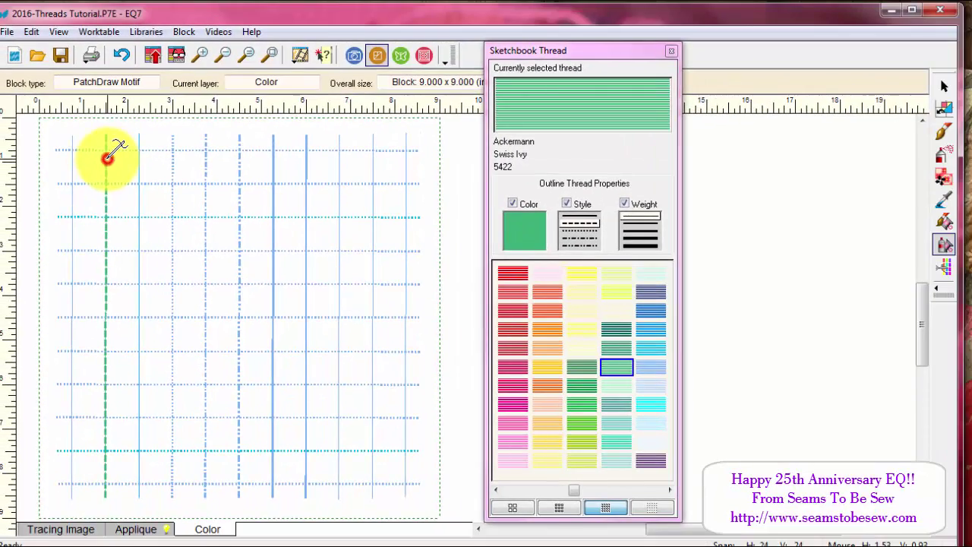
Spray Ackermann Devil Red 1306 thread, dashed and in the thinnest weight, onto all the lines except the two turquoise horizontals
{"action": "left_click", "coordinate": [512, 329]}
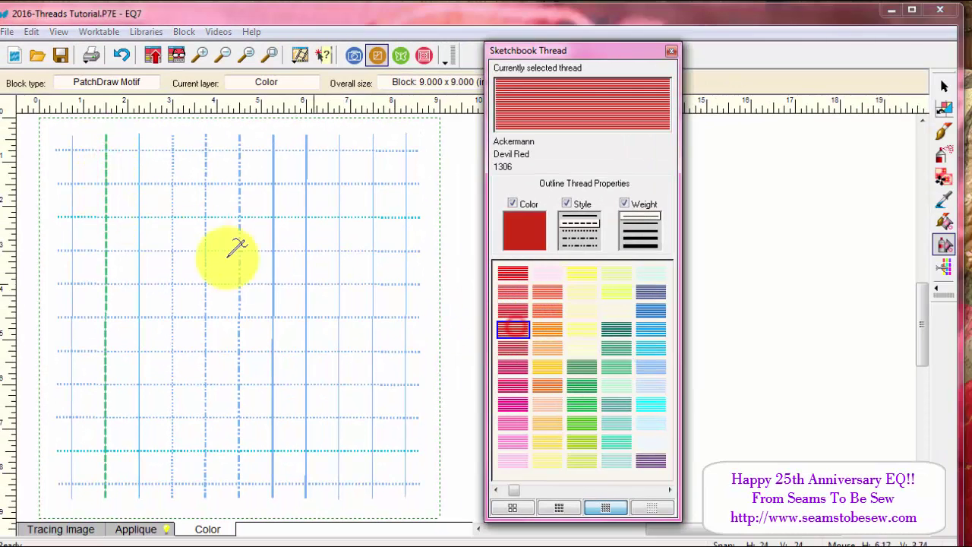
{"action": "left_click", "coordinate": [110, 196]}
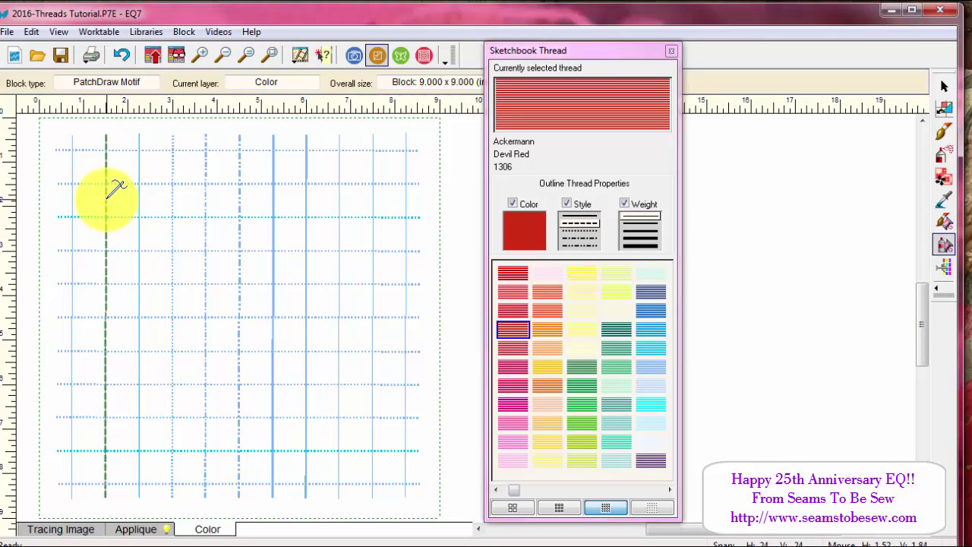
{"action": "left_click", "coordinate": [108, 190]}
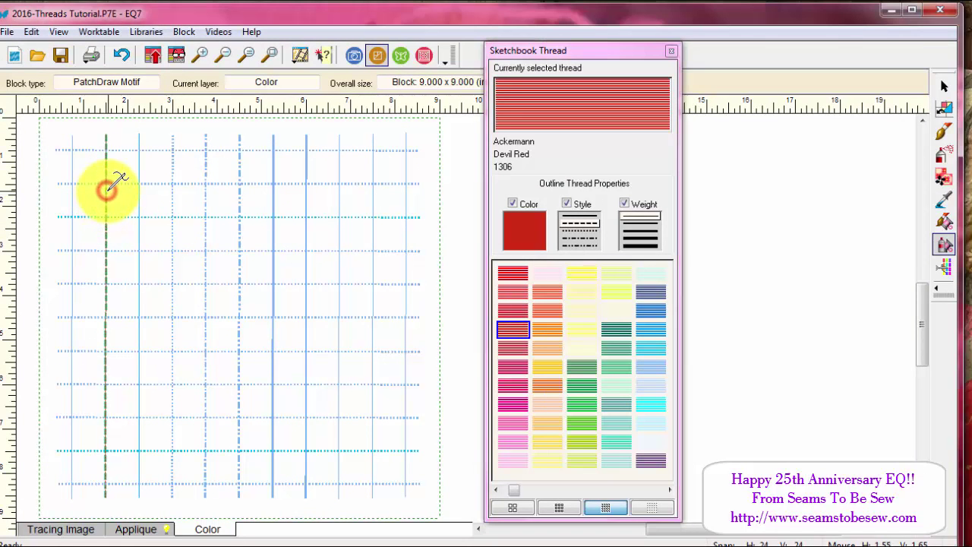
{"action": "left_click", "coordinate": [107, 144]}
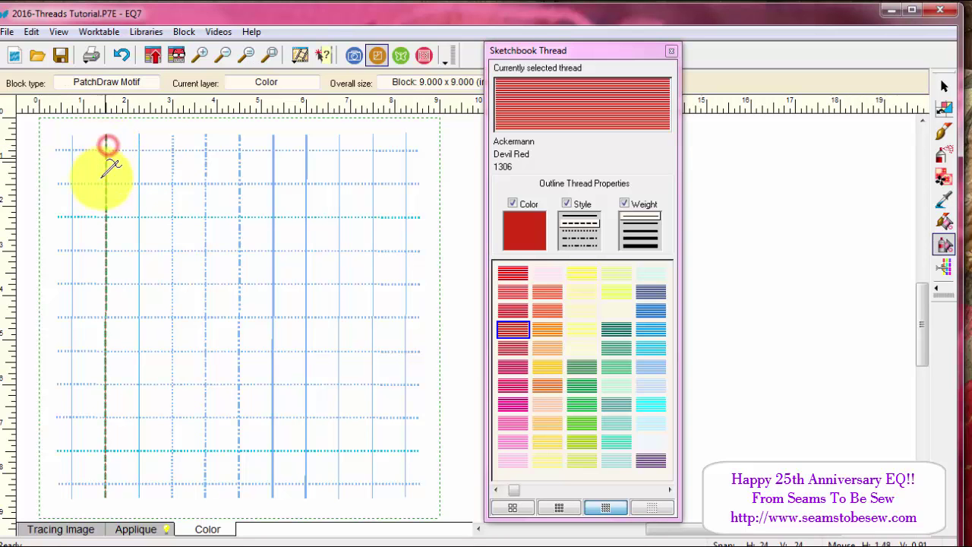
{"action": "left_click", "coordinate": [140, 289]}
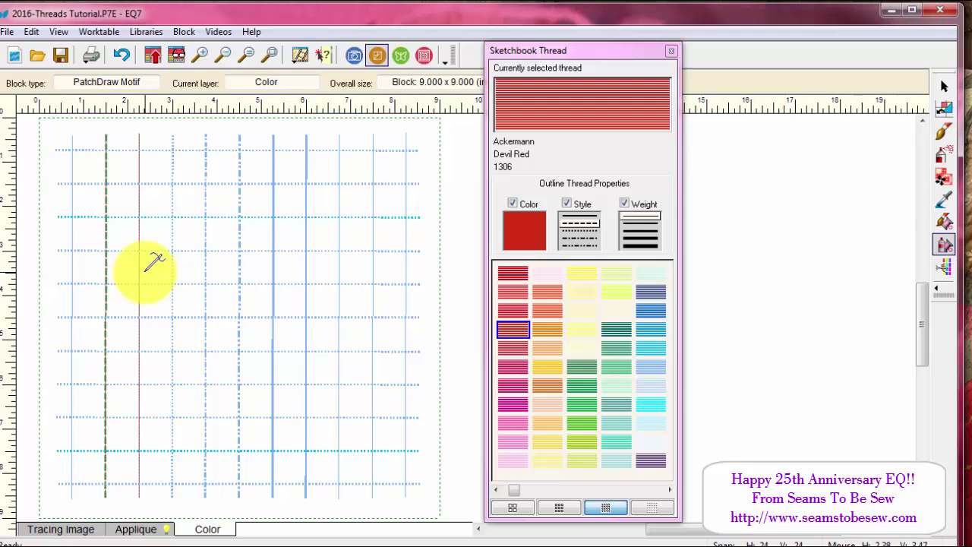
{"action": "left_click", "coordinate": [174, 270]}
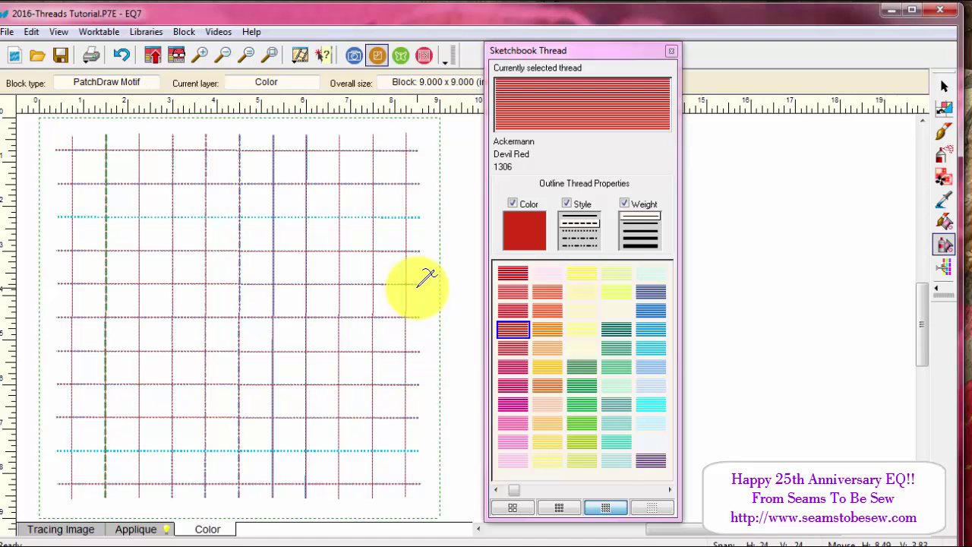
Open the block's Applique layer, view the motifs saved in the Project Sketchbook and close it
{"action": "left_click", "coordinate": [133, 530]}
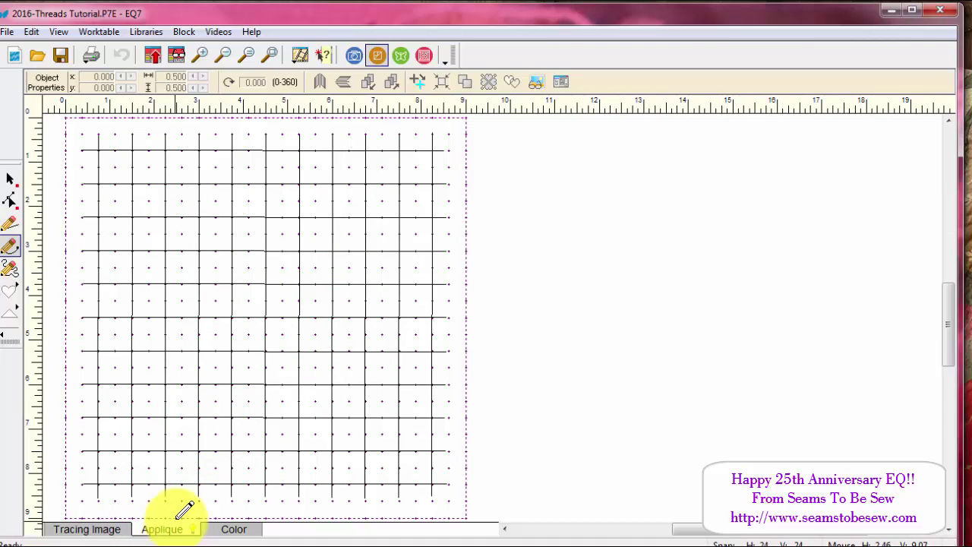
{"action": "left_click", "coordinate": [182, 59]}
{"action": "left_click", "coordinate": [495, 122]}
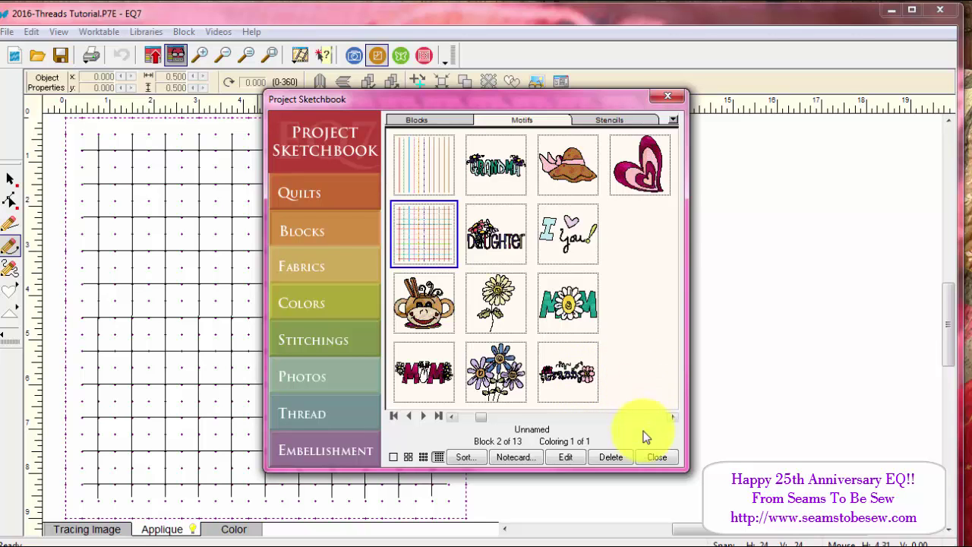
{"action": "left_click", "coordinate": [662, 457]}
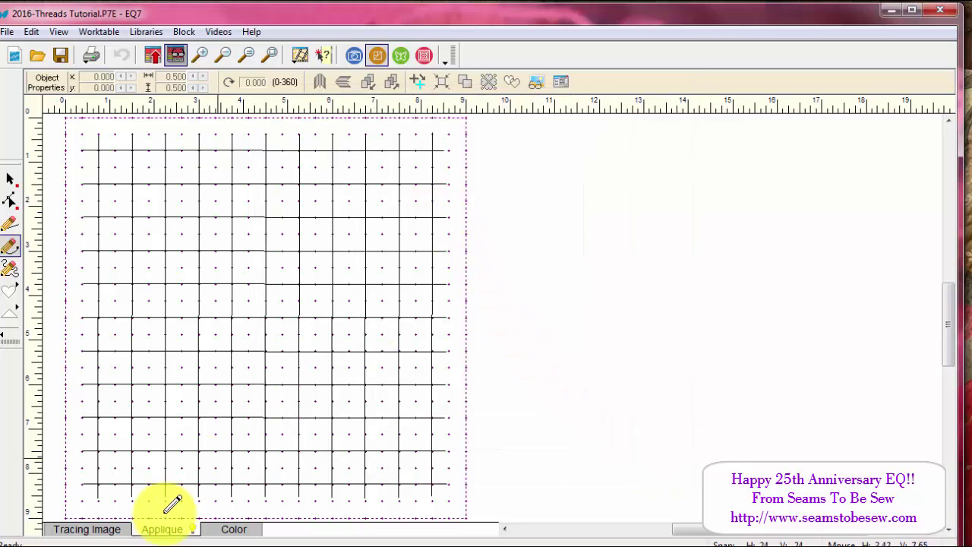
Return to the Color layer and activate the Brush Thread tool to show the thread palette
{"action": "left_click", "coordinate": [237, 529]}
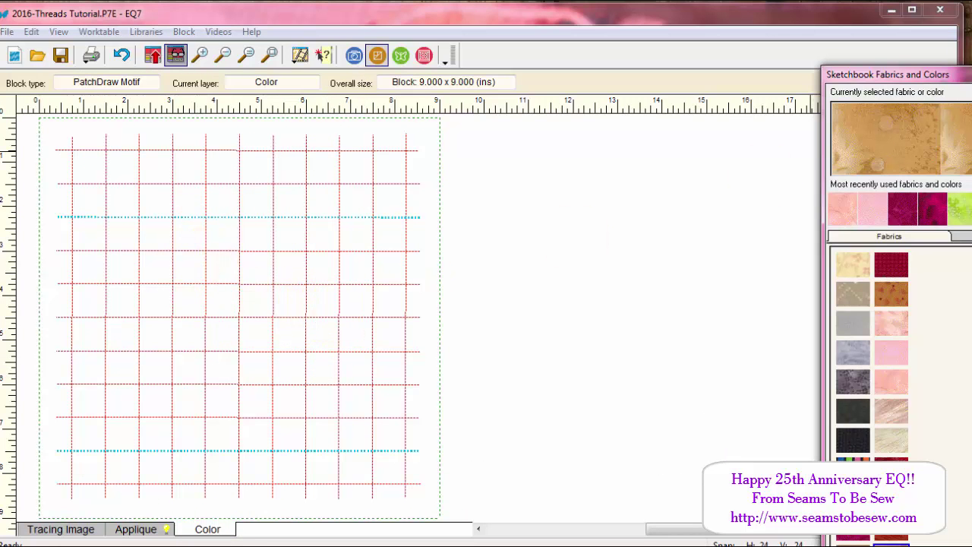
{"action": "left_click", "coordinate": [944, 131]}
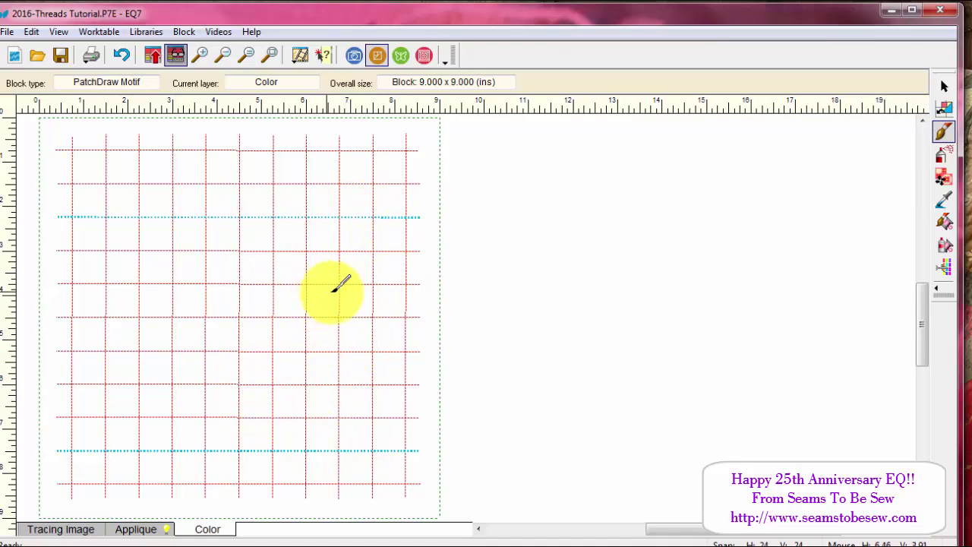
{"action": "left_click", "coordinate": [944, 221]}
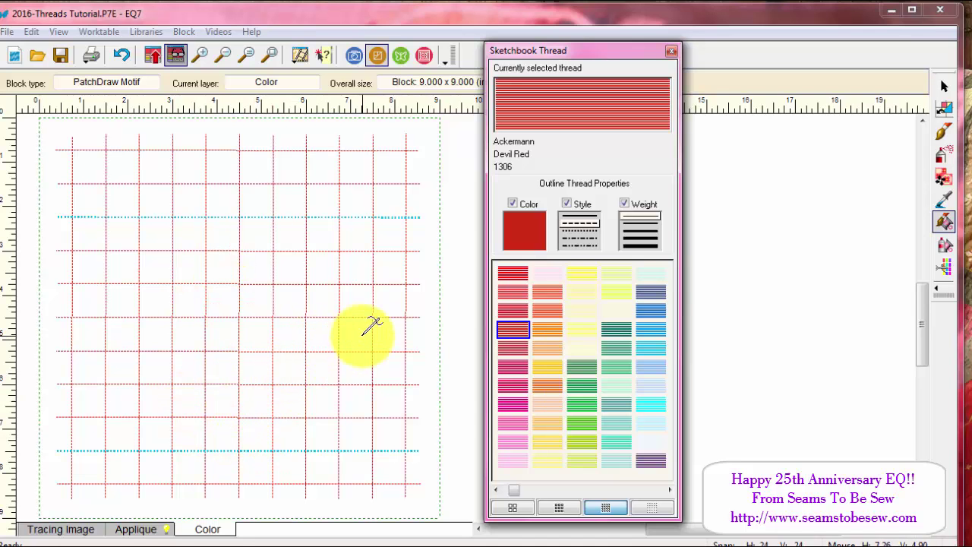
Compare the block's Applique layer with its Color layer, finishing on the Applique layer
{"action": "left_click", "coordinate": [135, 530]}
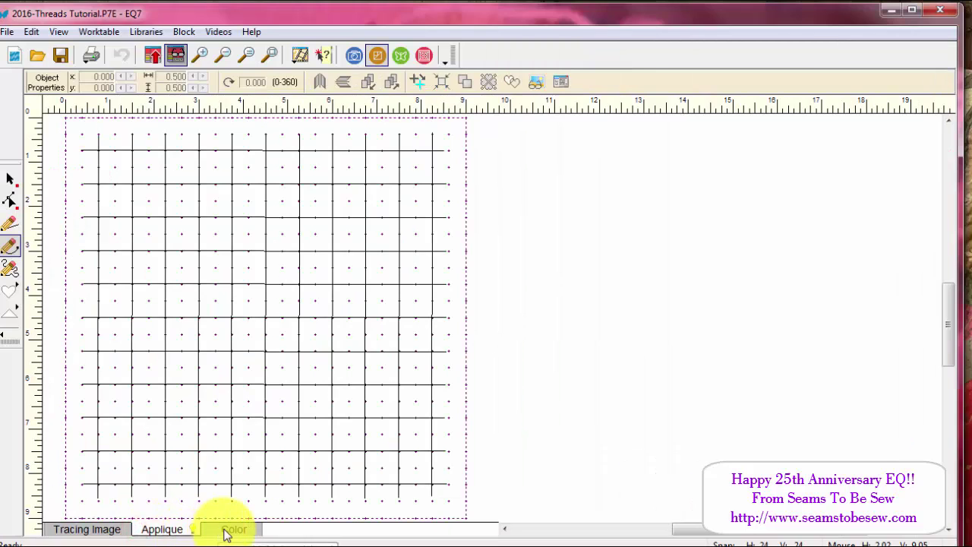
{"action": "left_click", "coordinate": [228, 528]}
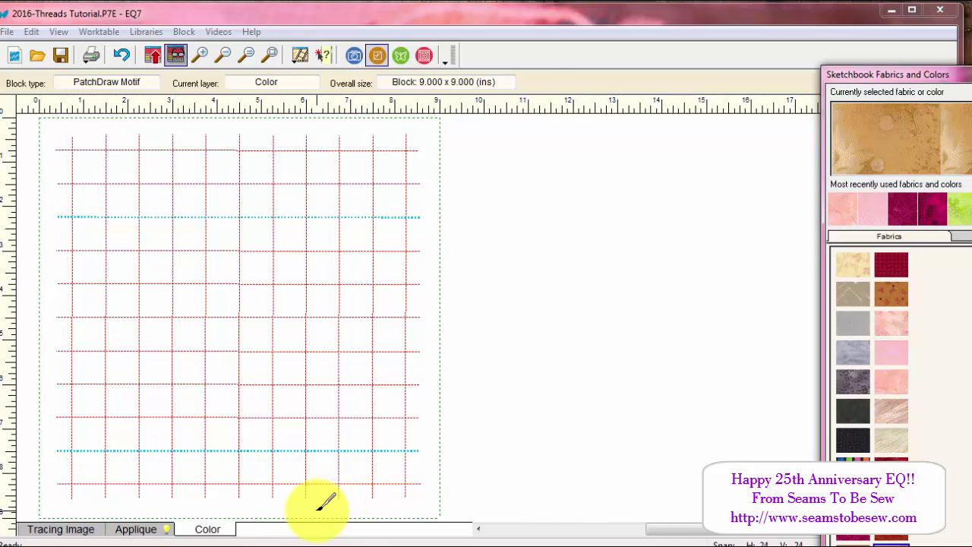
{"action": "left_click", "coordinate": [137, 531]}
{"action": "left_click", "coordinate": [234, 531]}
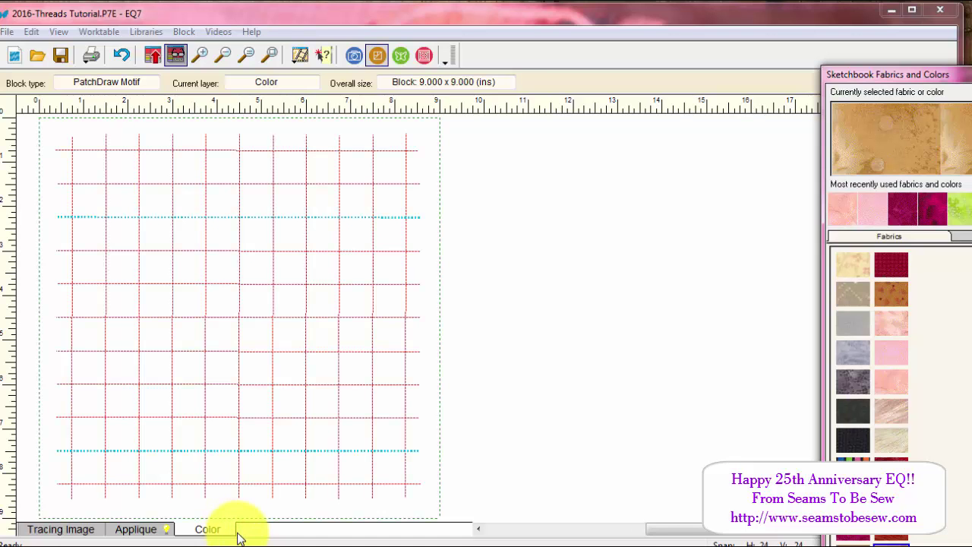
{"action": "left_click", "coordinate": [136, 530]}
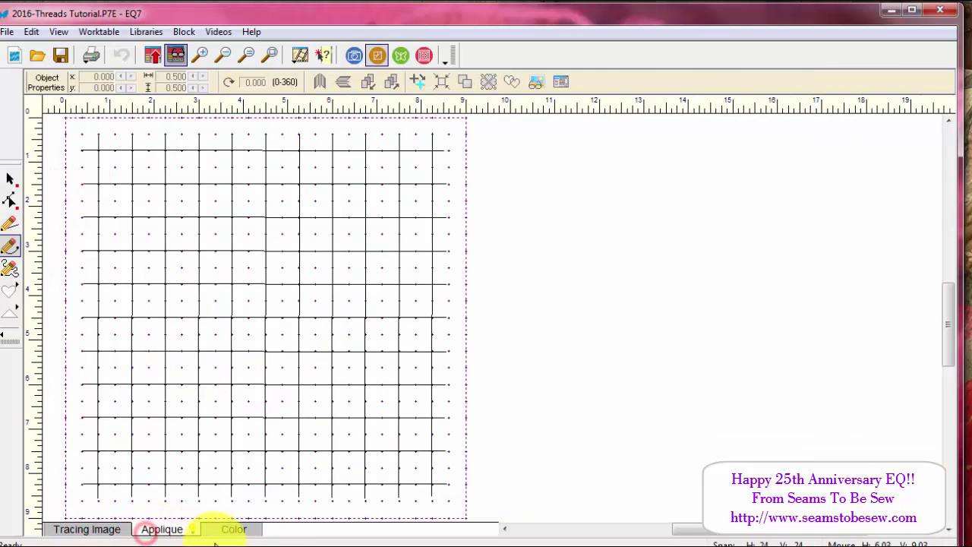
Return to the block's Color layer, view the available new block types and clear the fabrics and colors palette from the worktable
{"action": "left_click", "coordinate": [234, 531]}
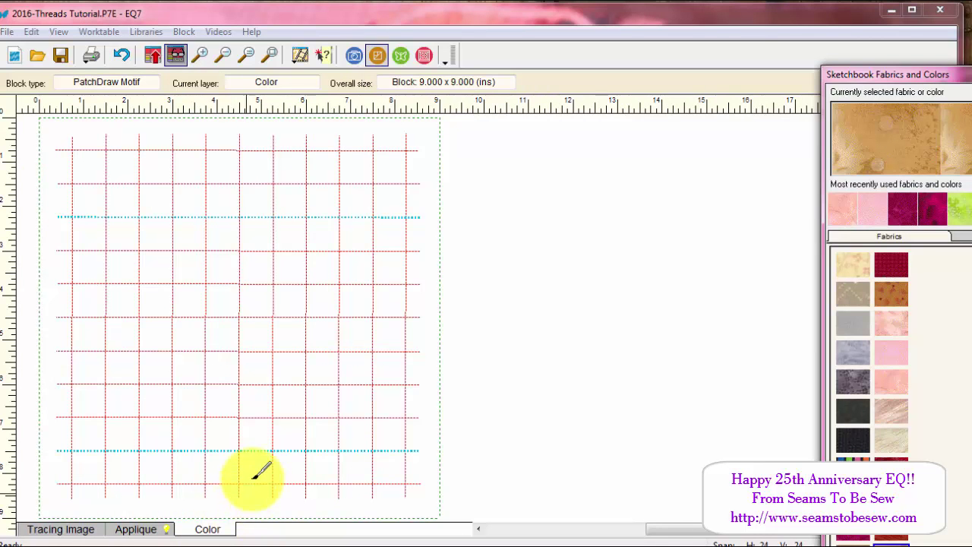
{"action": "left_click", "coordinate": [186, 35]}
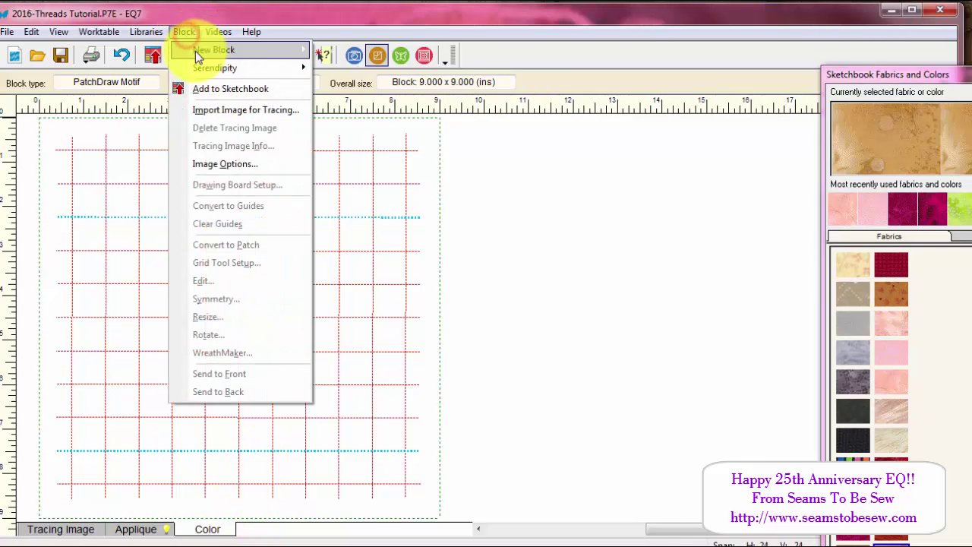
{"action": "mouse_move", "coordinate": [196, 51]}
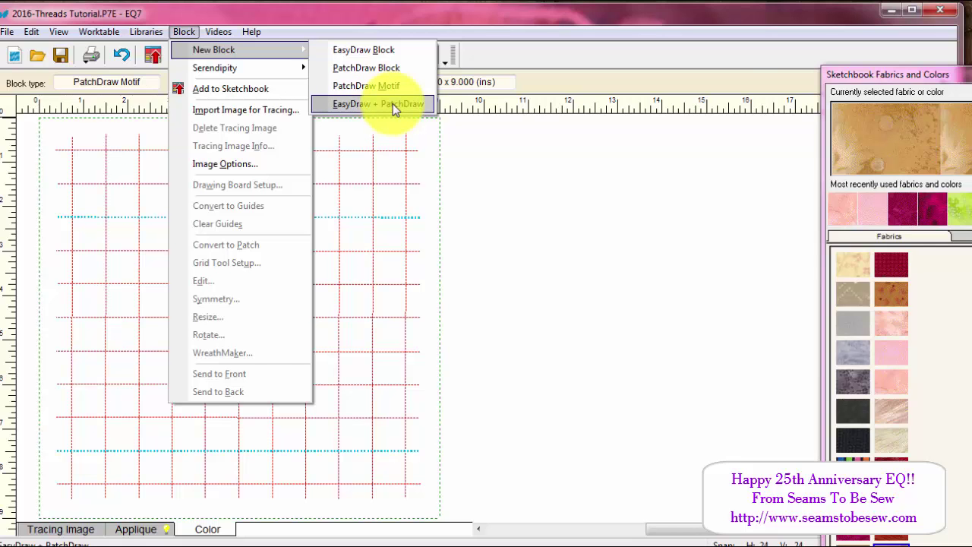
{"action": "left_click", "coordinate": [470, 204]}
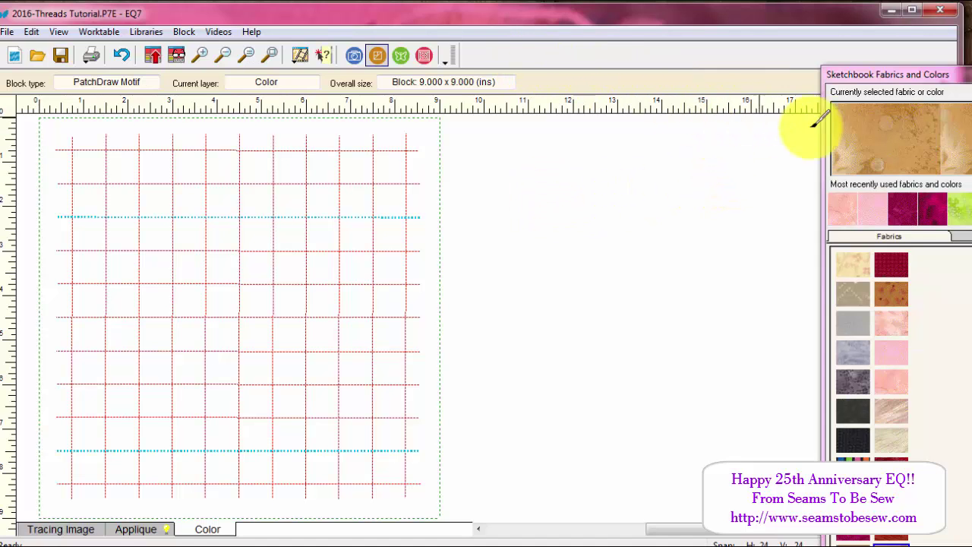
{"action": "left_click", "coordinate": [871, 75]}
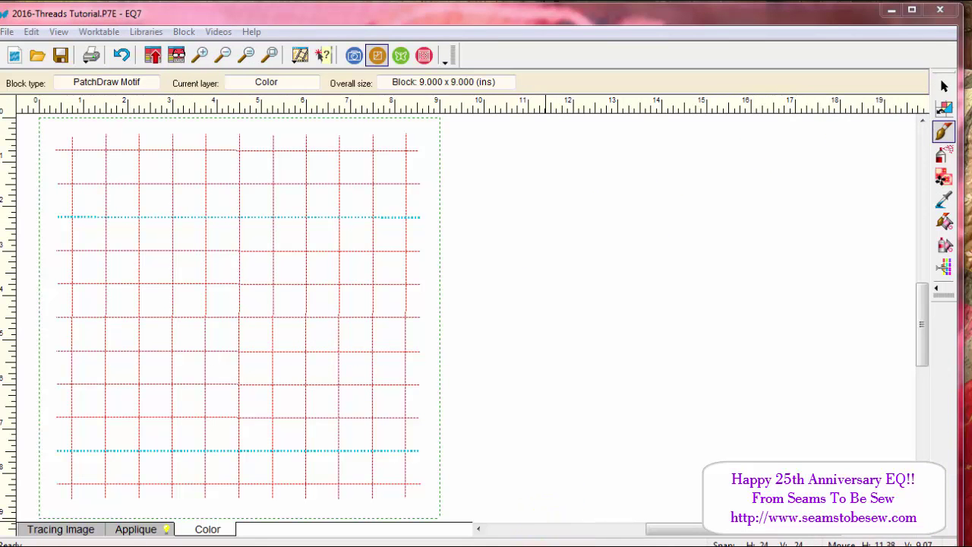
Load the monkey mug motif from the Project Sketchbook for editing without saving the current worktable block
{"action": "left_click", "coordinate": [175, 55]}
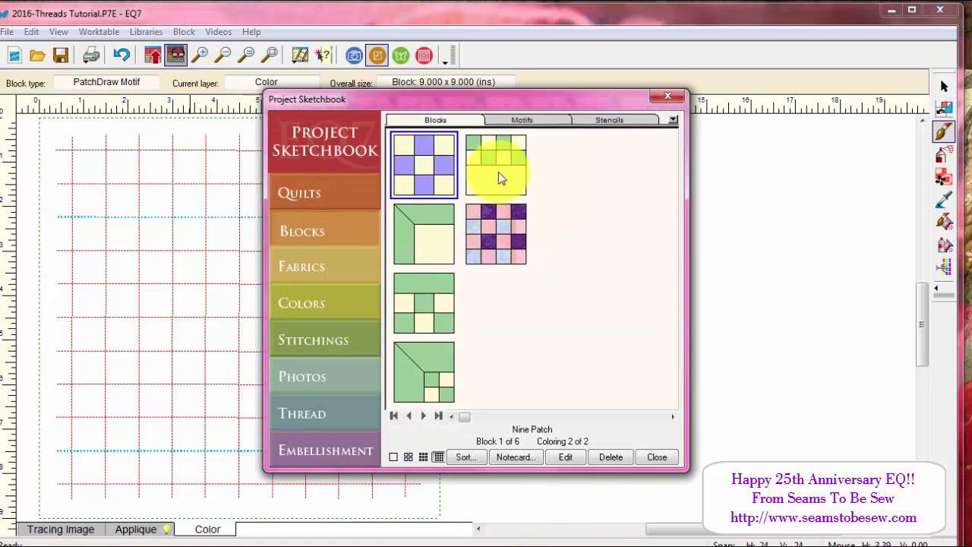
{"action": "left_click", "coordinate": [512, 119]}
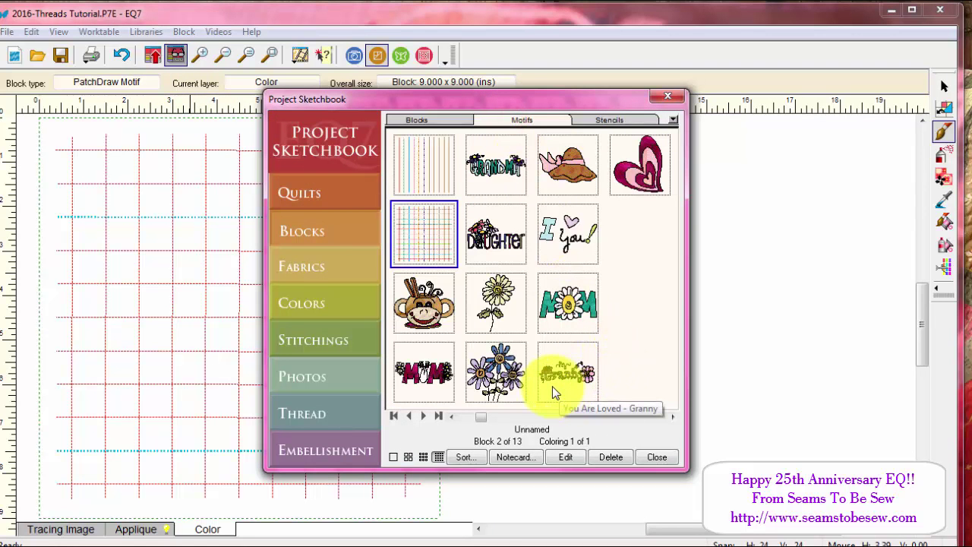
{"action": "left_click", "coordinate": [426, 309]}
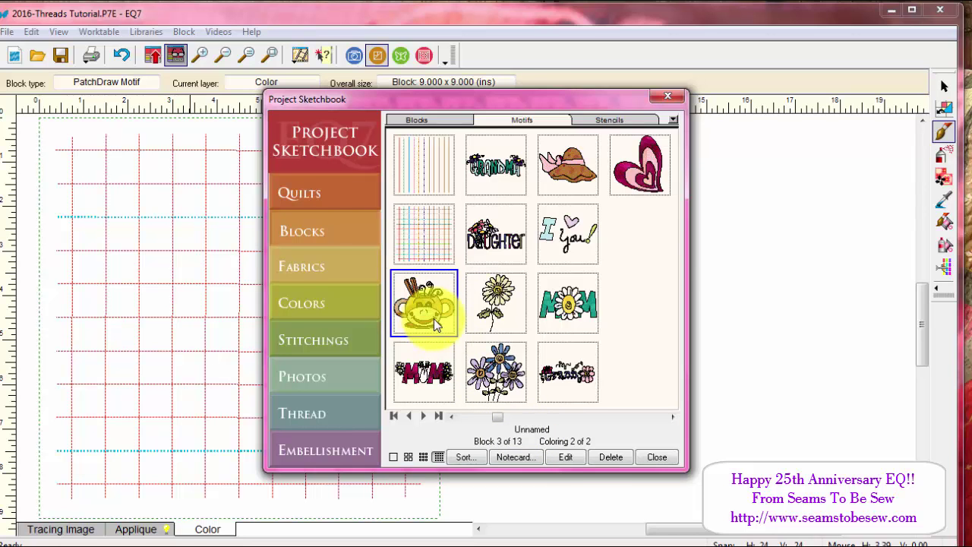
{"action": "left_click", "coordinate": [562, 451]}
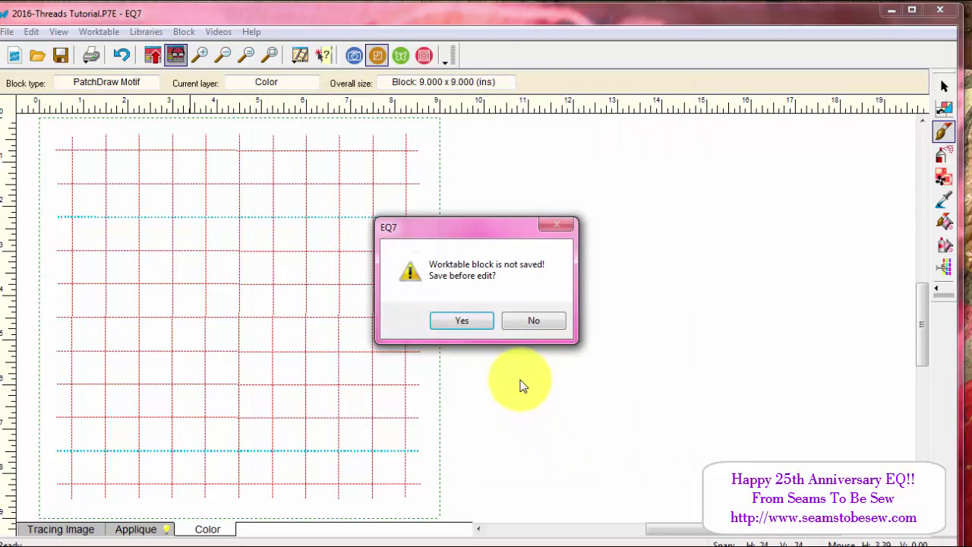
{"action": "left_click", "coordinate": [534, 320]}
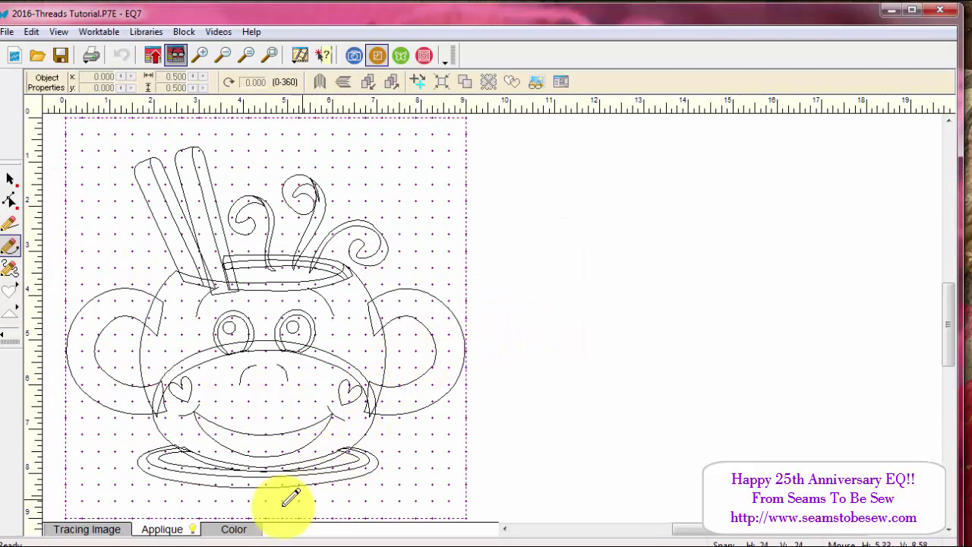
Compare the monkey mug's Color layer with its Applique layer, finishing on the Color layer
{"action": "left_click", "coordinate": [233, 529]}
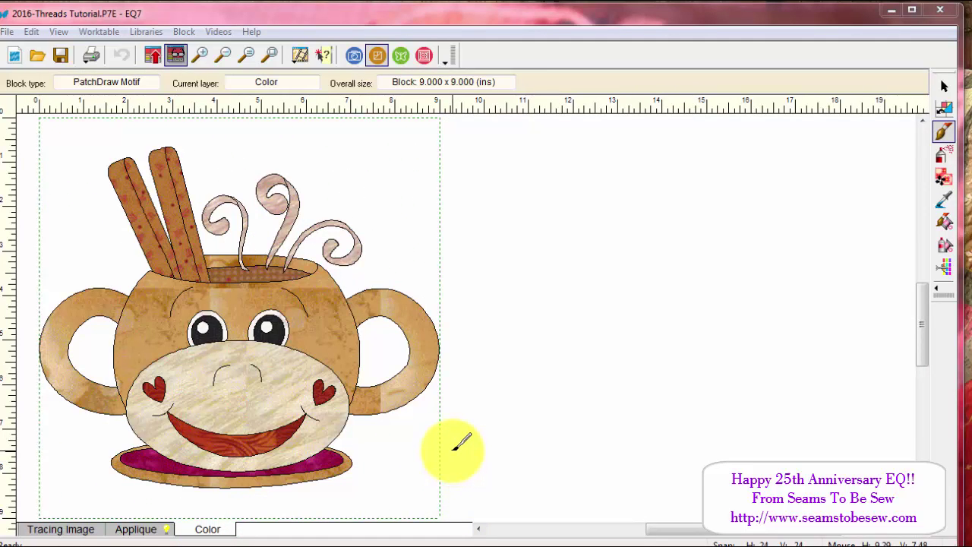
{"action": "left_click", "coordinate": [142, 527]}
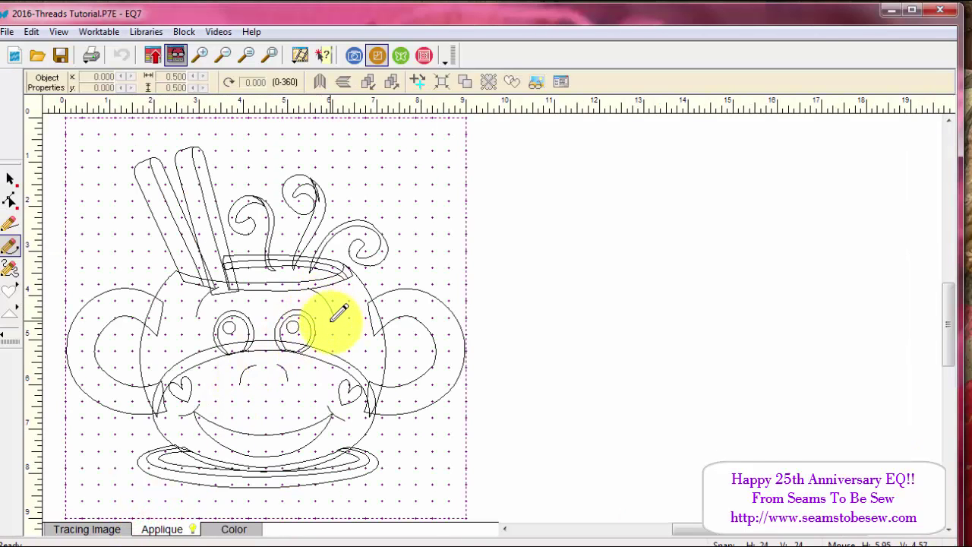
{"action": "left_click", "coordinate": [233, 527]}
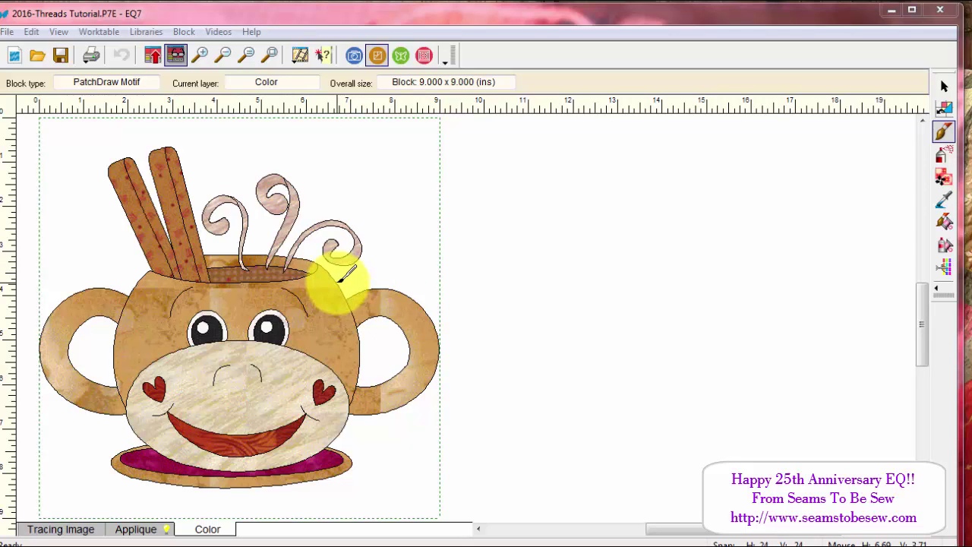
Activate the Brush Thread tool and select Ackermann Champagne 0532 thread for work on the enlarged monkey mug
{"action": "left_click", "coordinate": [944, 222]}
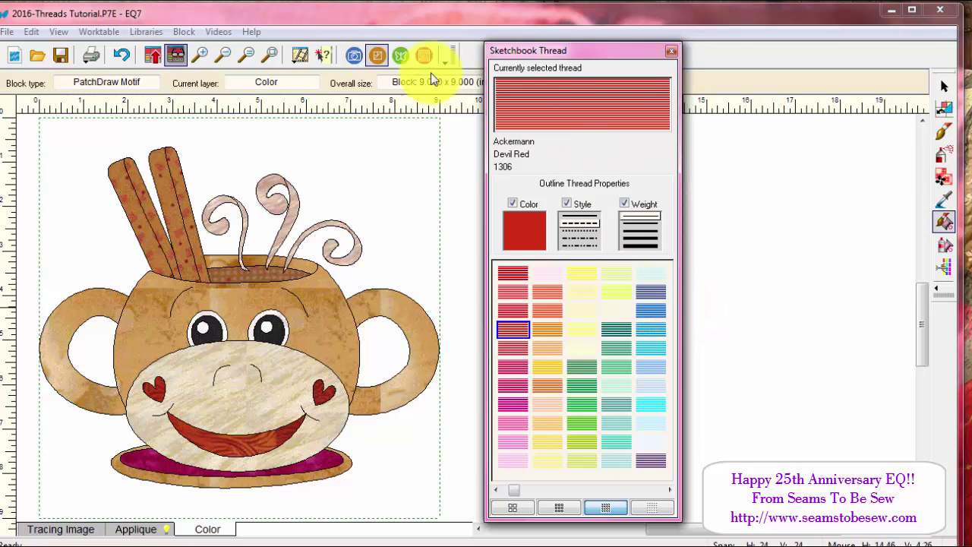
{"action": "left_click", "coordinate": [200, 53]}
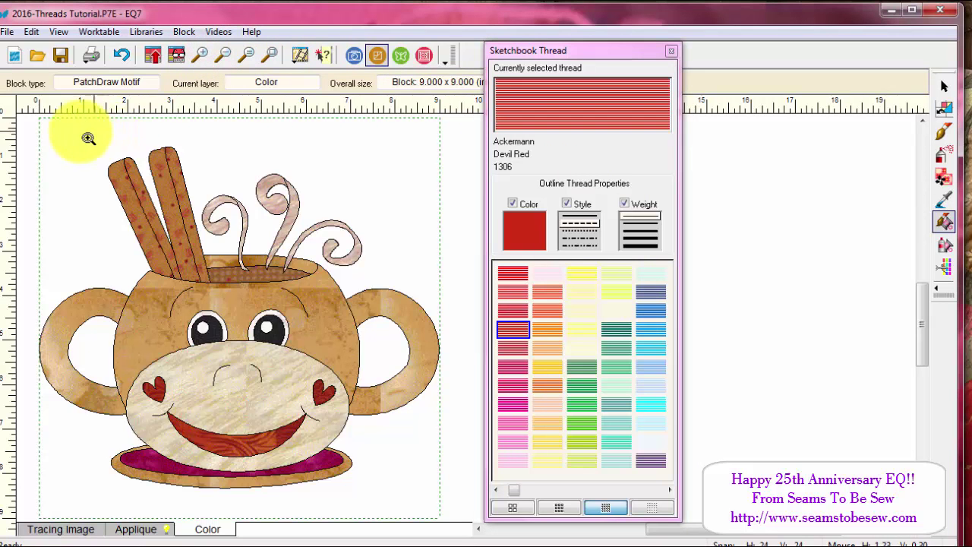
{"action": "left_click_drag", "start_coordinate": [52, 128], "coordinate": [431, 467]}
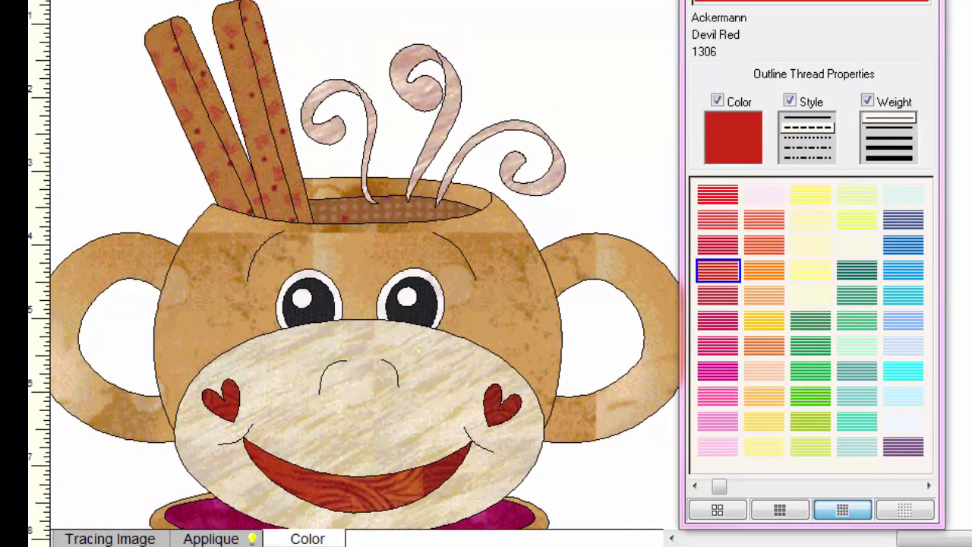
{"action": "scroll", "coordinate": [357, 266], "scroll_direction": "down", "scroll_amount": 1}
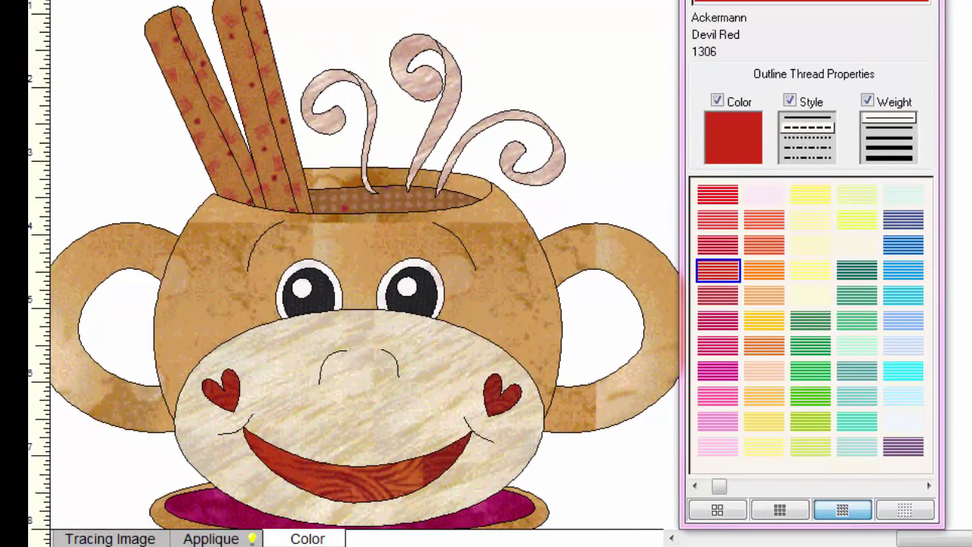
{"action": "left_click", "coordinate": [865, 485]}
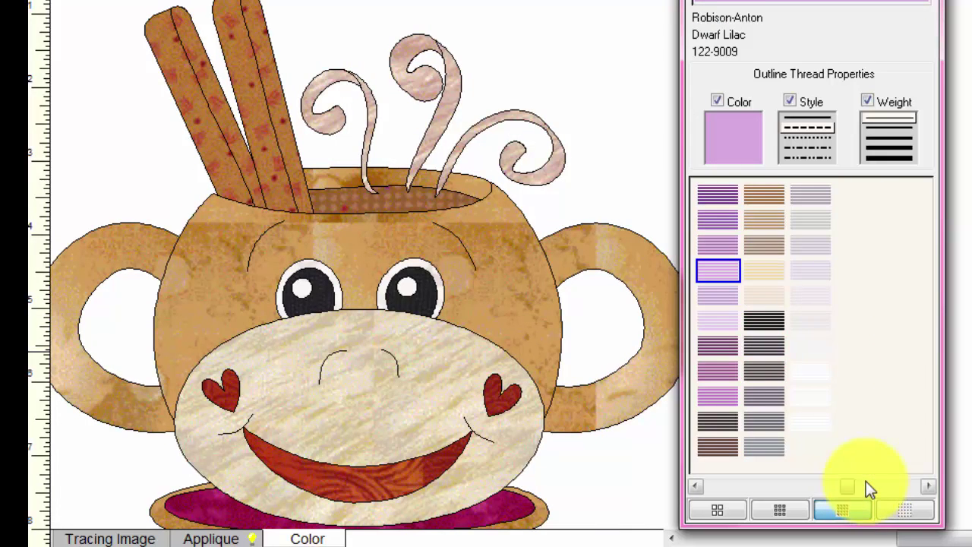
{"action": "left_click", "coordinate": [765, 219]}
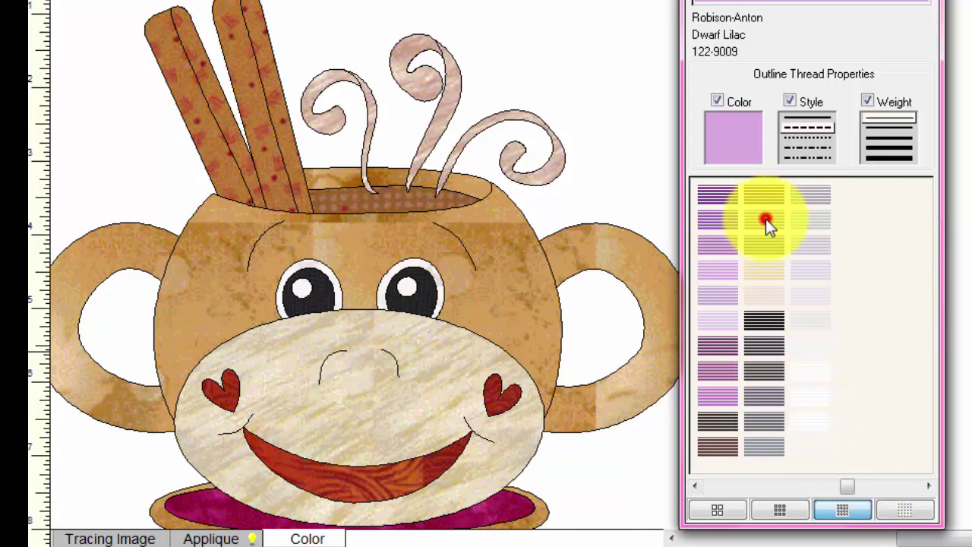
{"action": "left_click", "coordinate": [768, 269]}
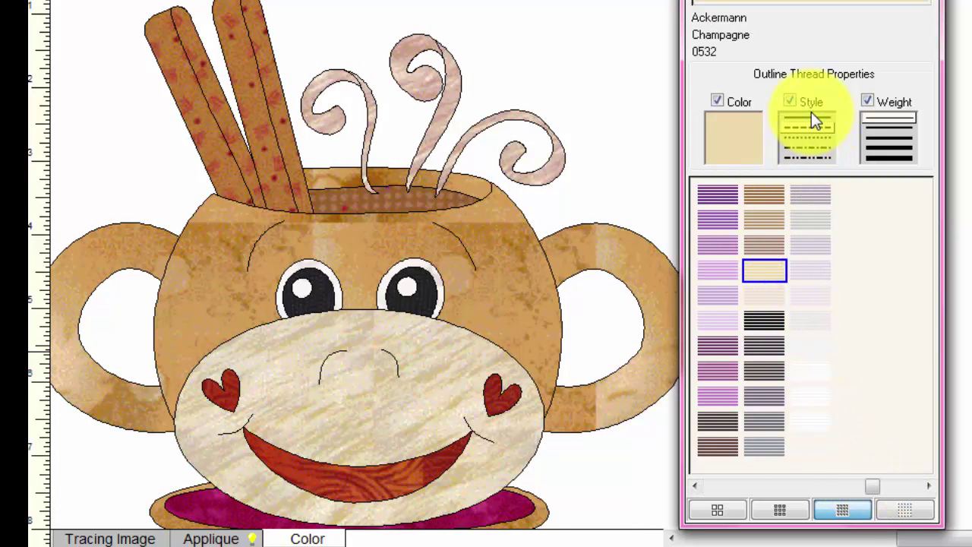
Set the thread style to solid, limit the outline properties to Color only and brush the thread onto the cinnamon sticks' inner lines
{"action": "left_click", "coordinate": [790, 101]}
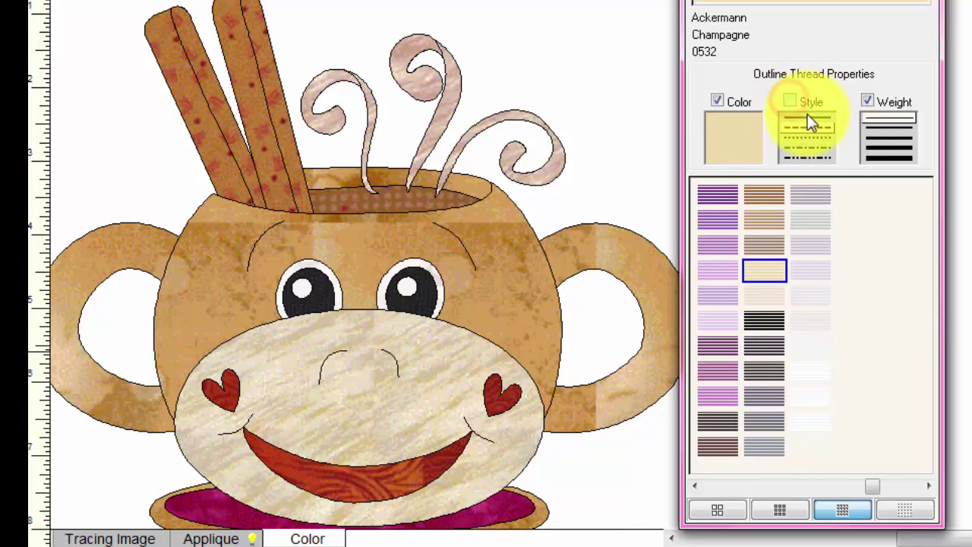
{"action": "left_click", "coordinate": [809, 99]}
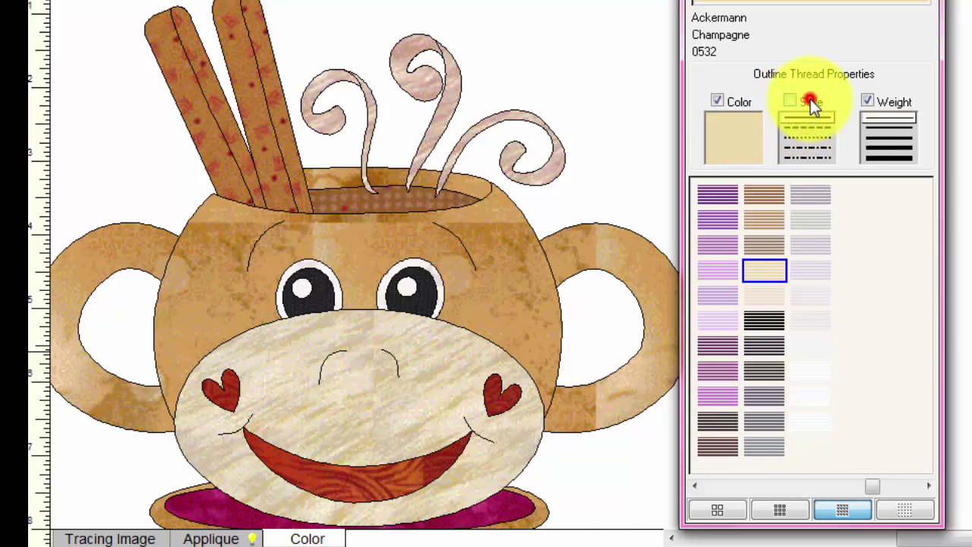
{"action": "left_click", "coordinate": [882, 105]}
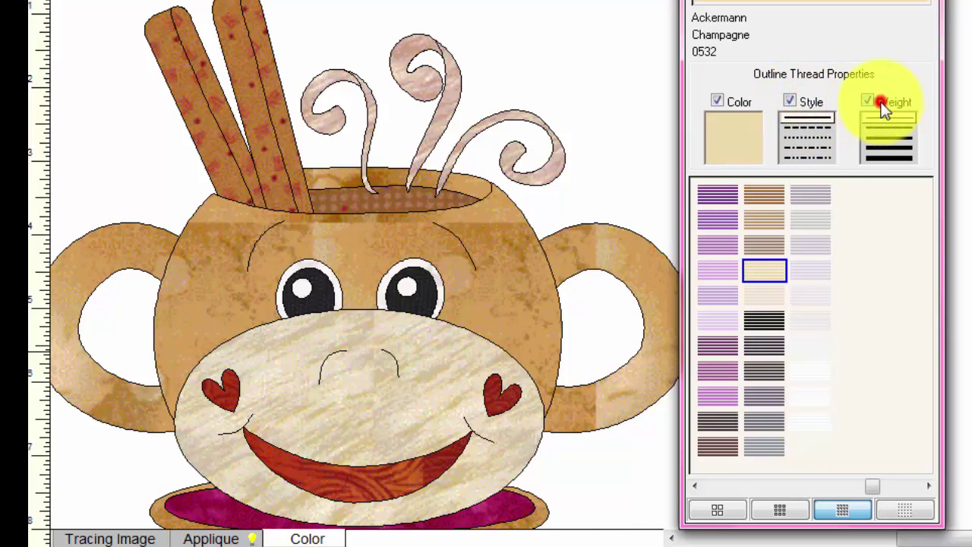
{"action": "left_click", "coordinate": [792, 100]}
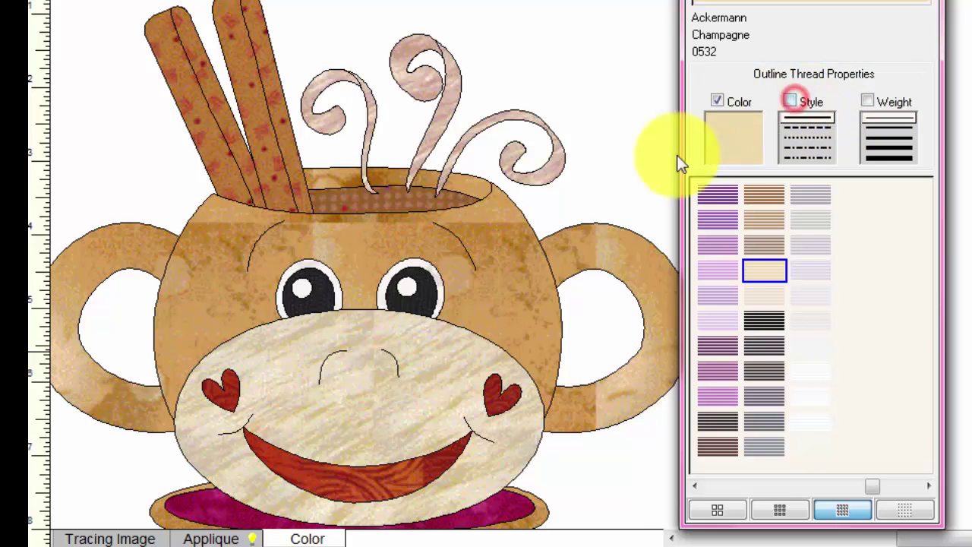
{"action": "left_click", "coordinate": [281, 148]}
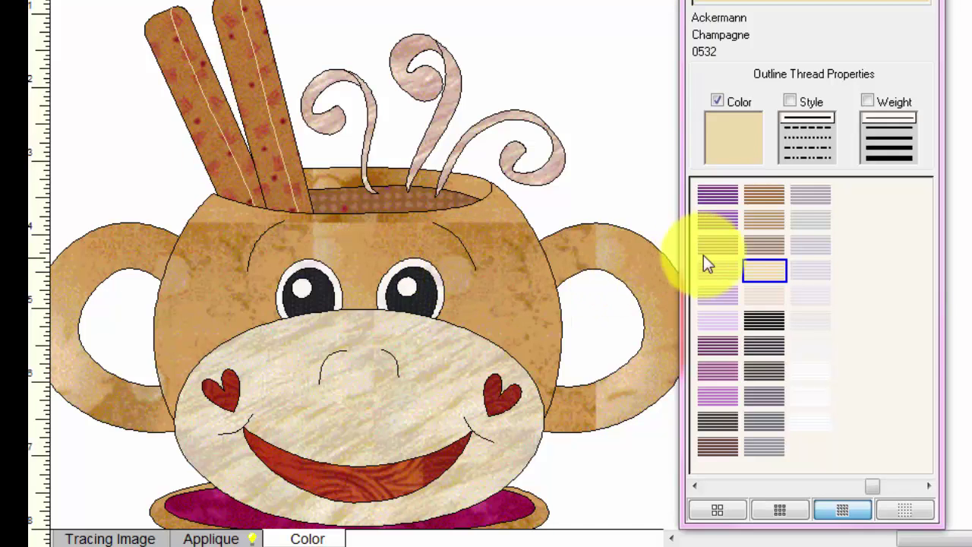
Try Ackermann Carmel Cream 1123 on the cinnamon sticks' inner lines and recolor them with Ackermann Champagne 0532
{"action": "left_click", "coordinate": [762, 219]}
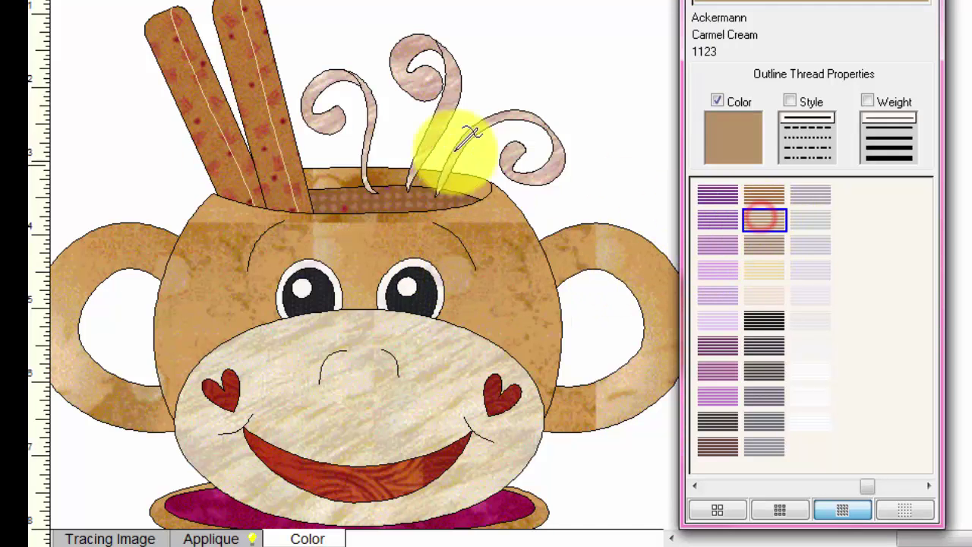
{"action": "left_click", "coordinate": [271, 96]}
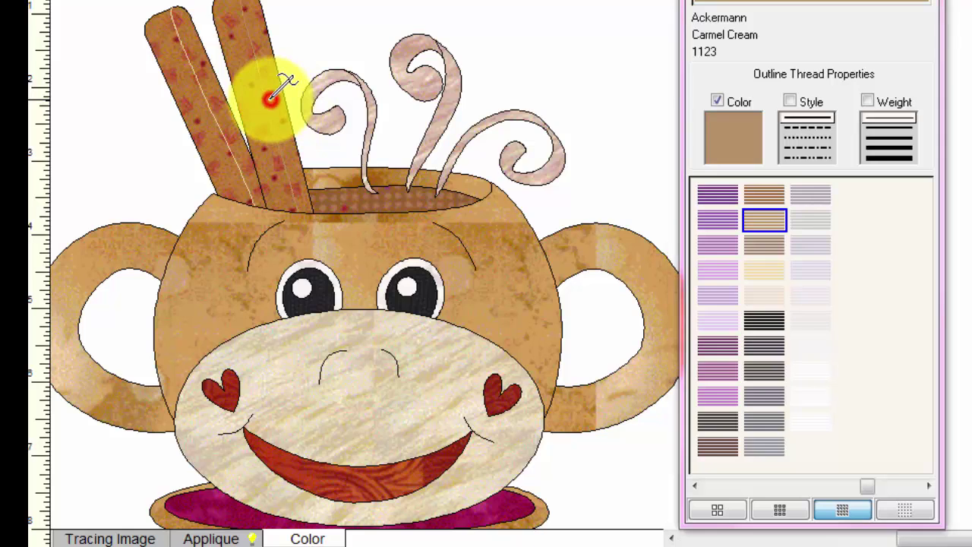
{"action": "left_click", "coordinate": [225, 126]}
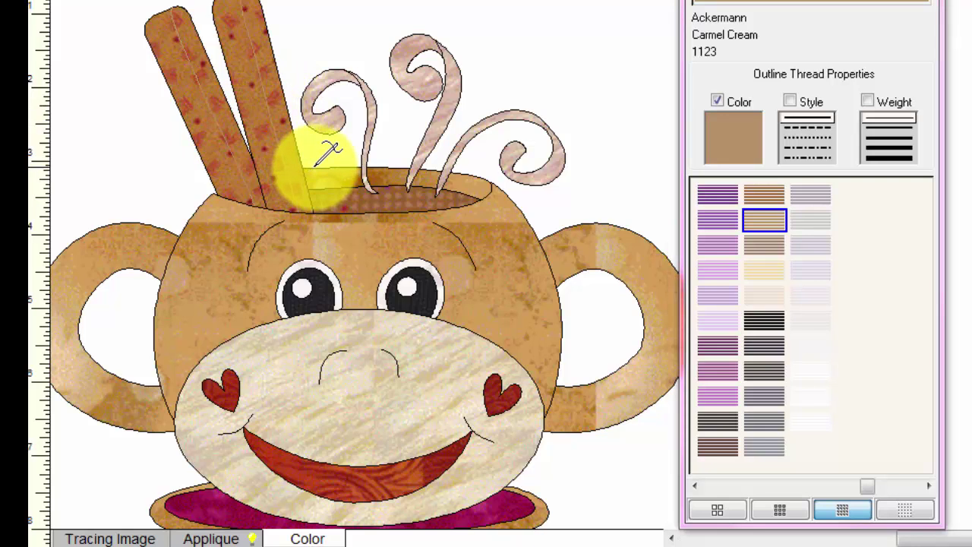
{"action": "left_click", "coordinate": [773, 267]}
{"action": "left_click", "coordinate": [275, 117]}
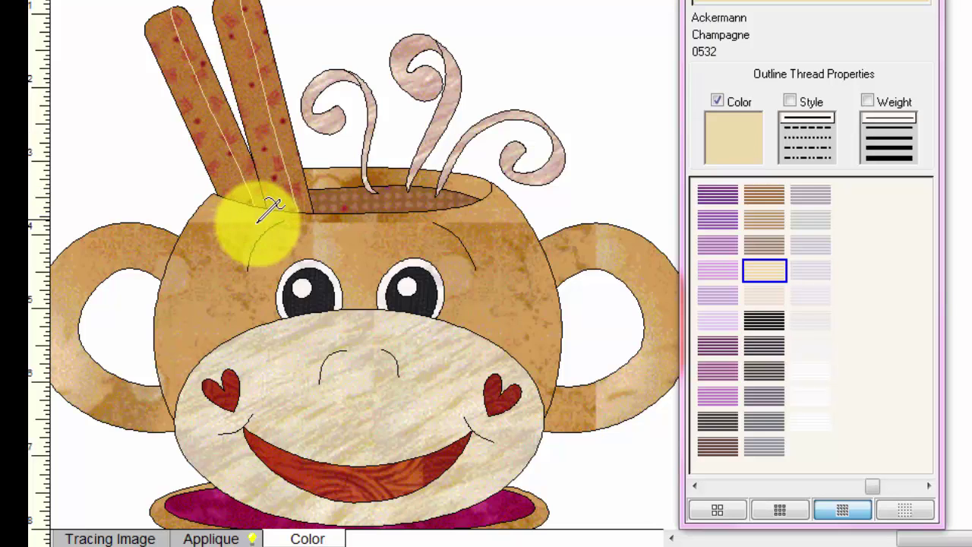
Check the motif's Applique layer, return to Color and brush Sulky Black 942-1005 onto the monkey's right-hand eyebrow line with Color and Weight enabled
{"action": "left_click", "coordinate": [229, 536]}
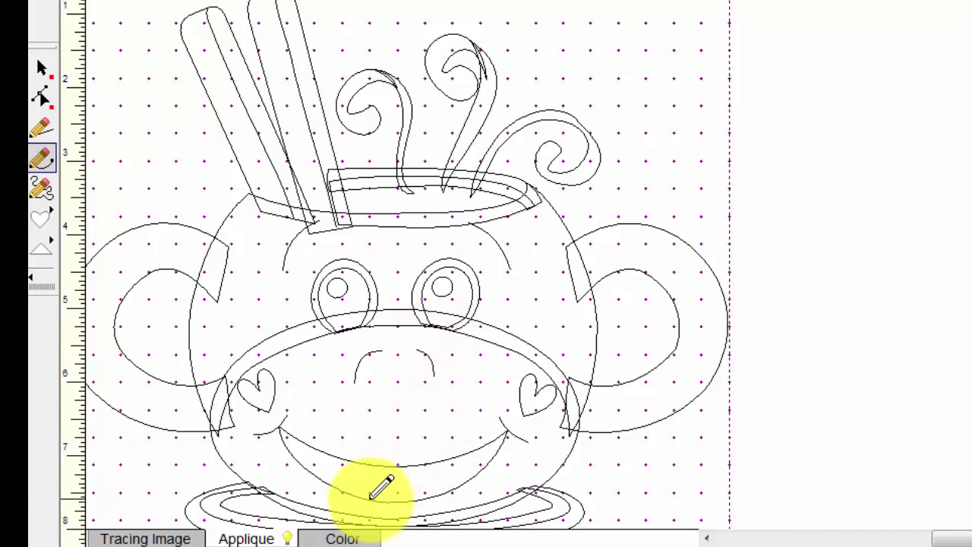
{"action": "left_click", "coordinate": [343, 538]}
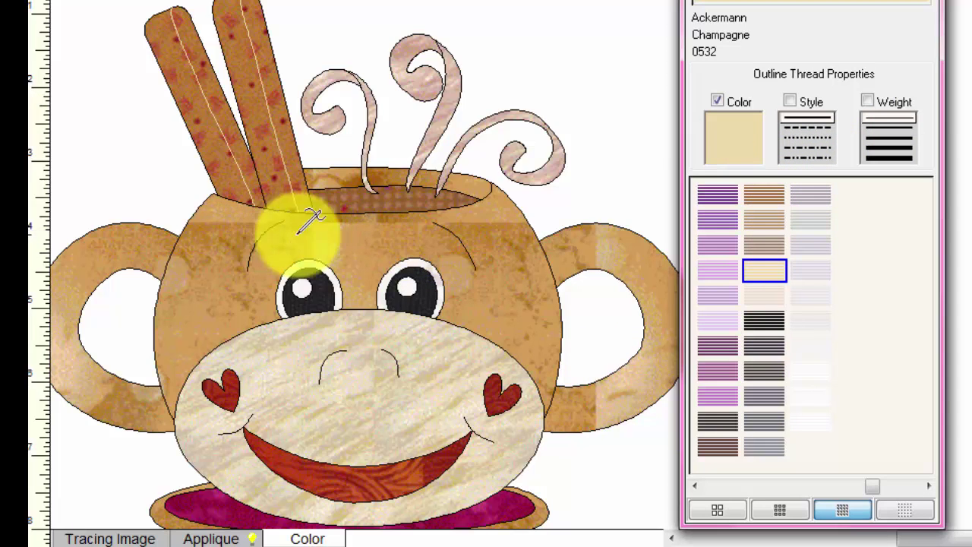
{"action": "left_click", "coordinate": [768, 244]}
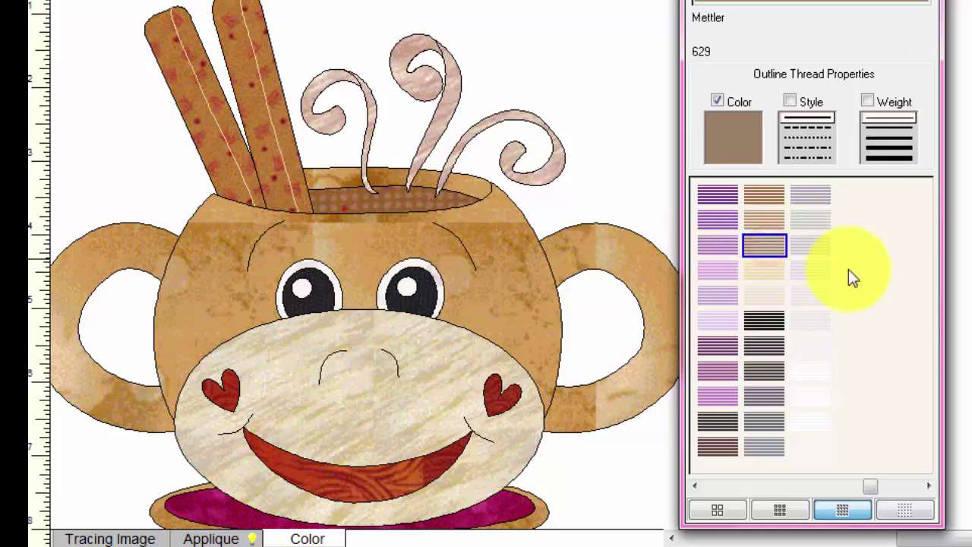
{"action": "left_click", "coordinate": [762, 319]}
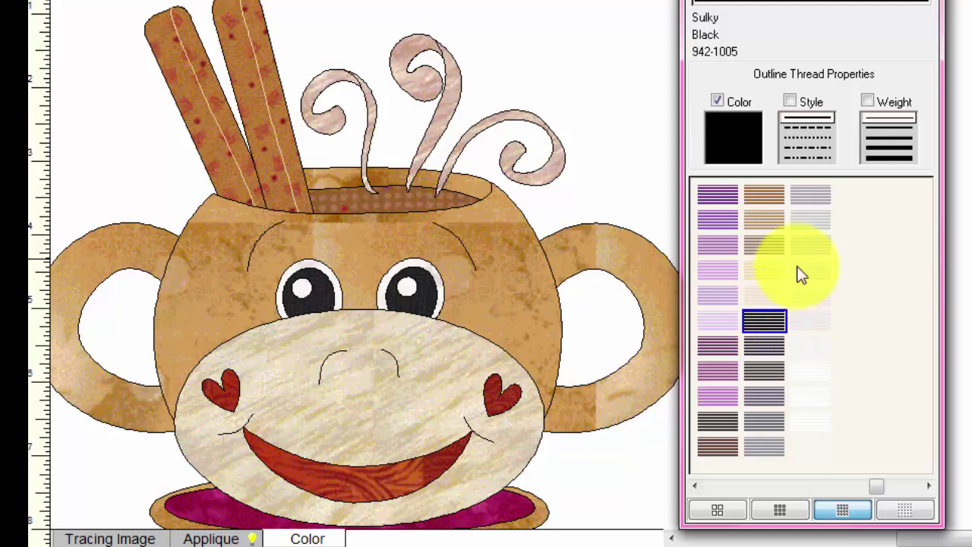
{"action": "left_click", "coordinate": [865, 101]}
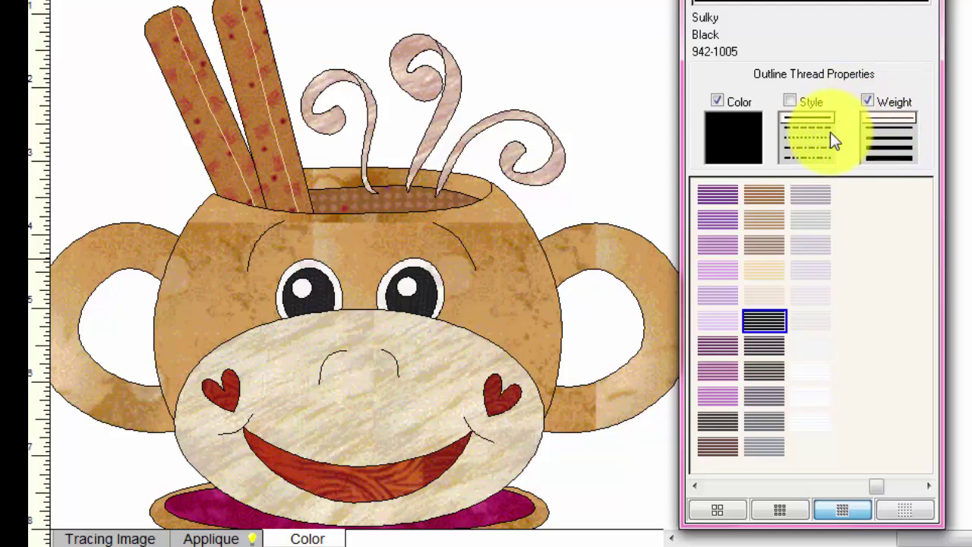
{"action": "left_click", "coordinate": [463, 228]}
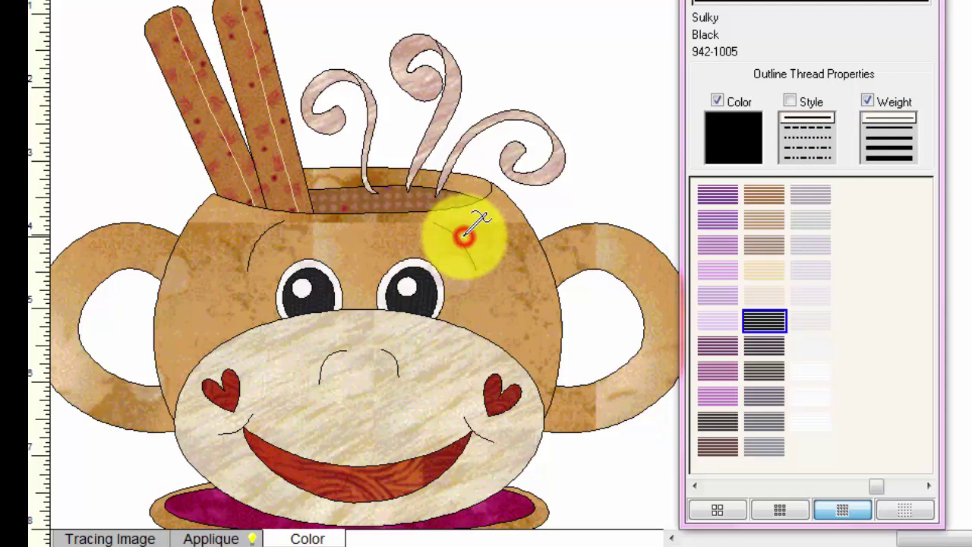
Brush Sulky Black 942-1005 onto the monkey's eyebrow lines with Style also enabled, check the Applique layer and return to Color
{"action": "left_click", "coordinate": [460, 235]}
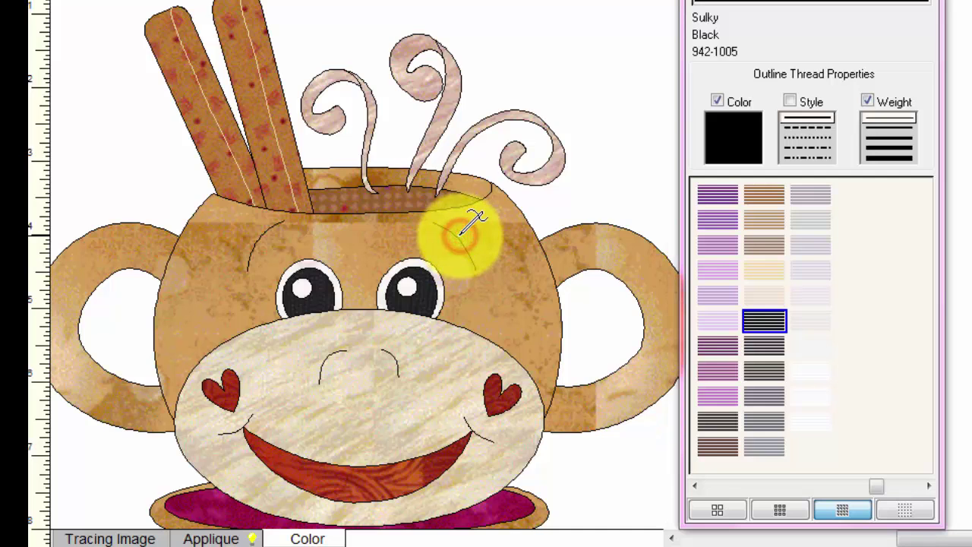
{"action": "left_click", "coordinate": [452, 229]}
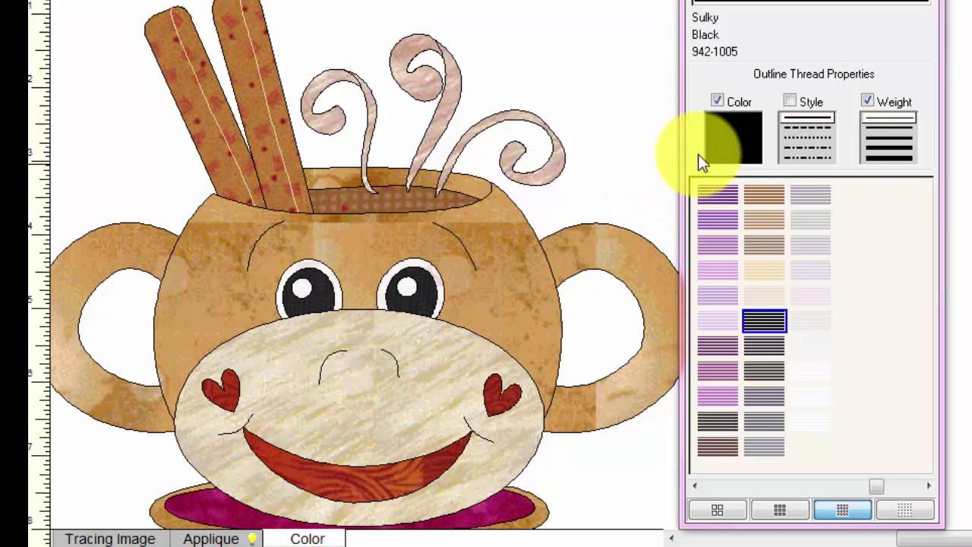
{"action": "left_click", "coordinate": [790, 101]}
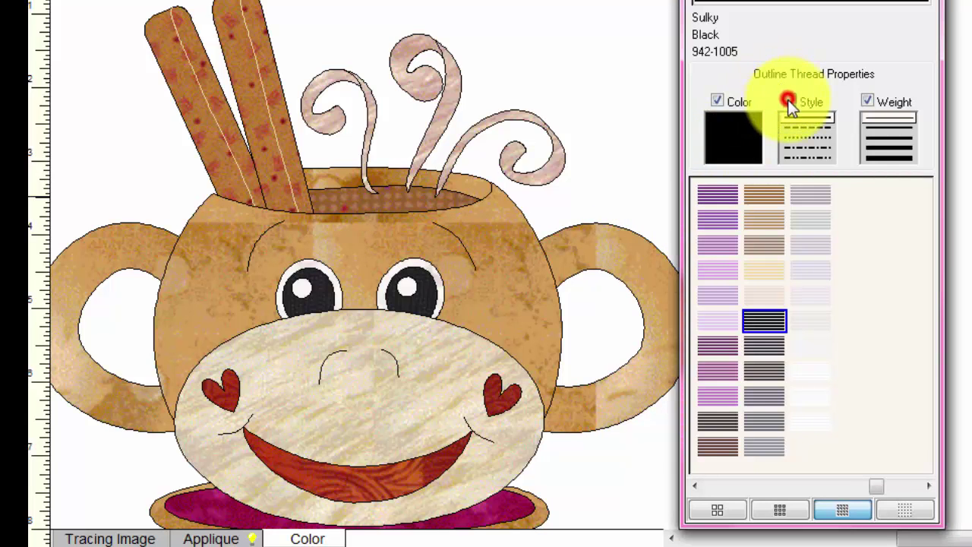
{"action": "left_click", "coordinate": [455, 230]}
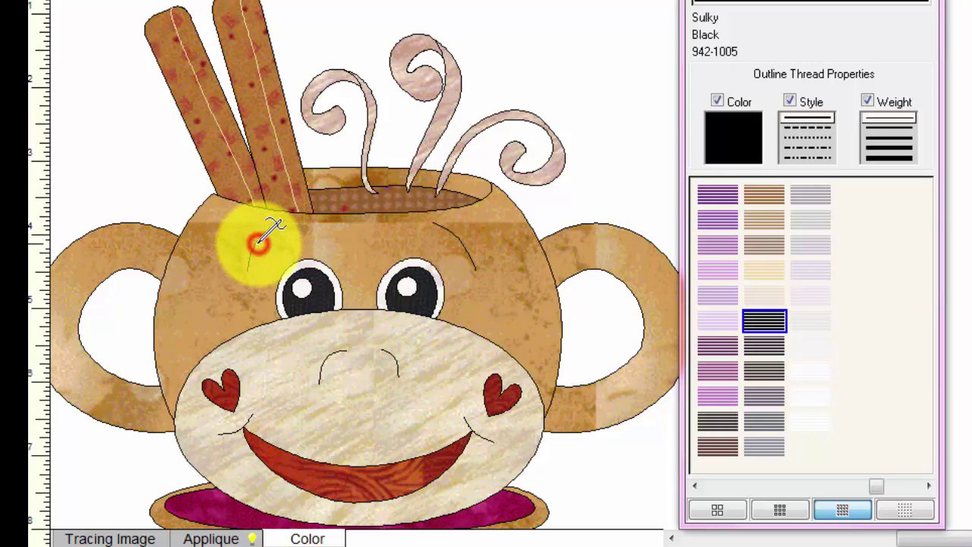
{"action": "left_click", "coordinate": [205, 537]}
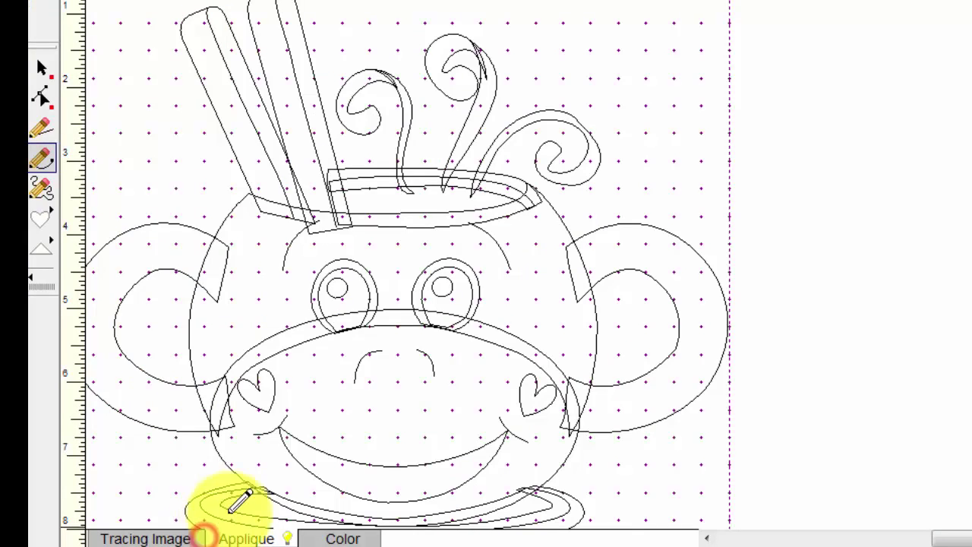
{"action": "left_click", "coordinate": [333, 539]}
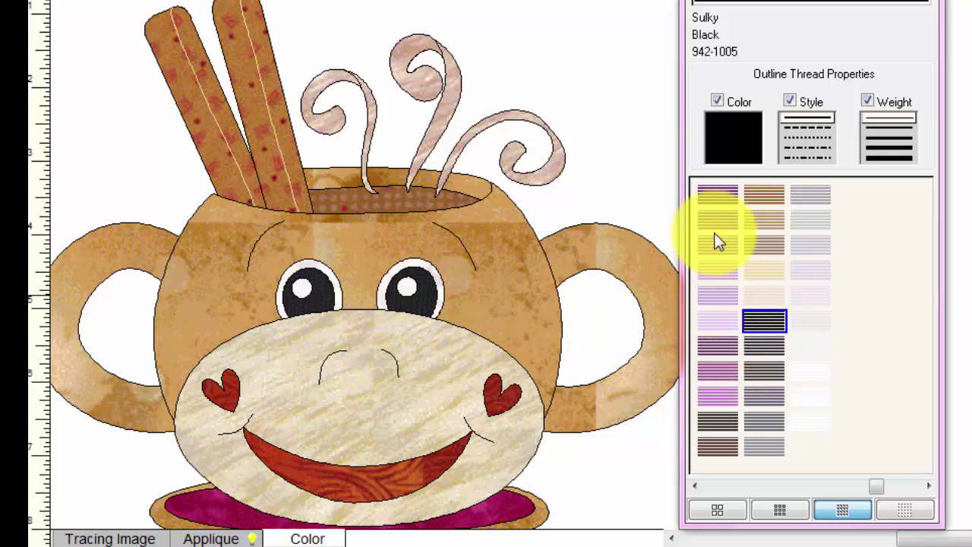
Set the thread weight to the second-thinnest line and try brushing it onto the monkey's nose line and mouth-corner line
{"action": "left_click", "coordinate": [883, 132]}
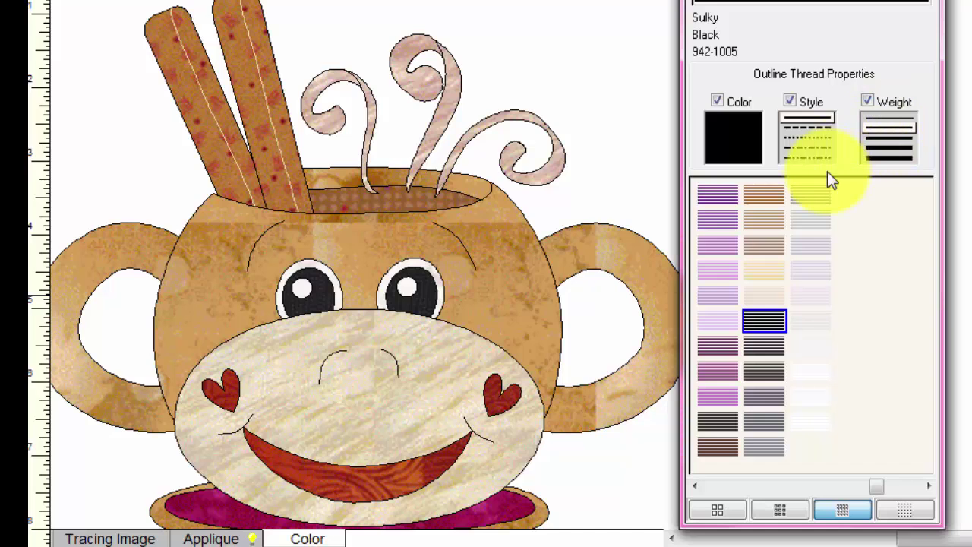
{"action": "left_click", "coordinate": [391, 352]}
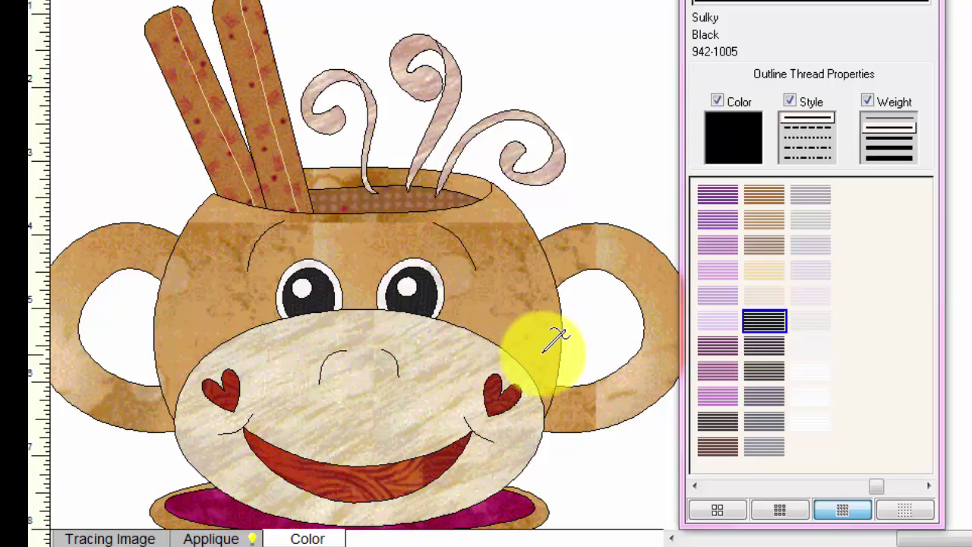
{"action": "left_click", "coordinate": [483, 436]}
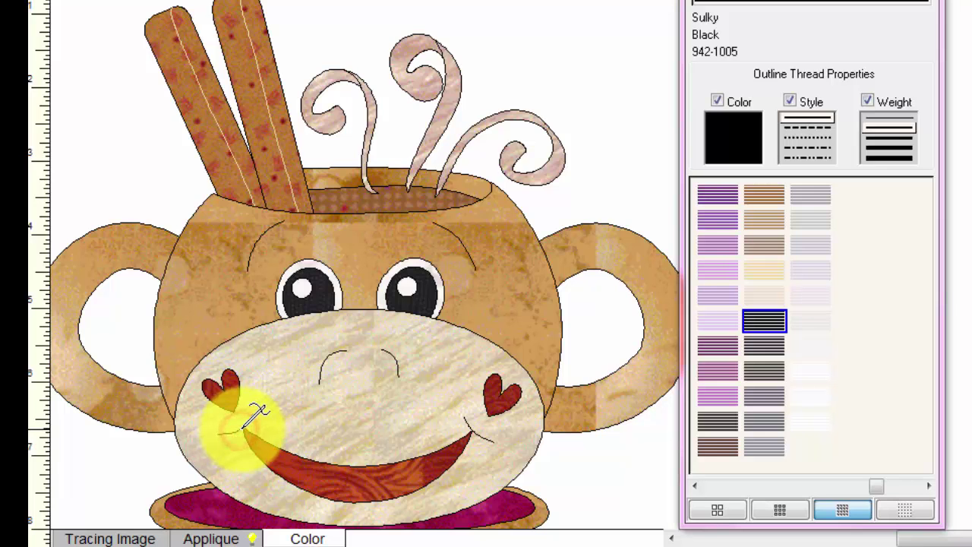
Move both of the monkey's eyebrow lines out of the mug to the empty background on either side on the Applique layer
{"action": "left_click", "coordinate": [218, 537]}
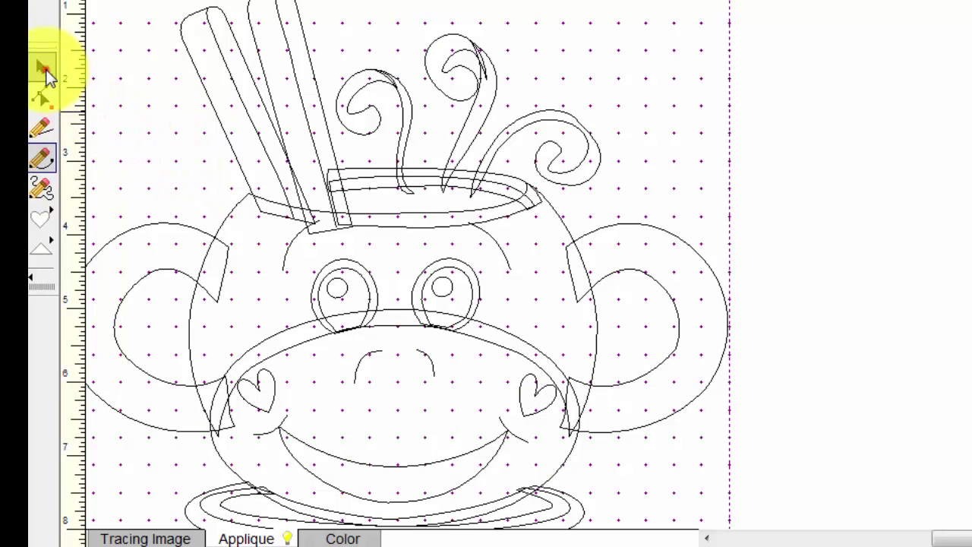
{"action": "left_click", "coordinate": [43, 68]}
{"action": "left_click", "coordinate": [283, 257]}
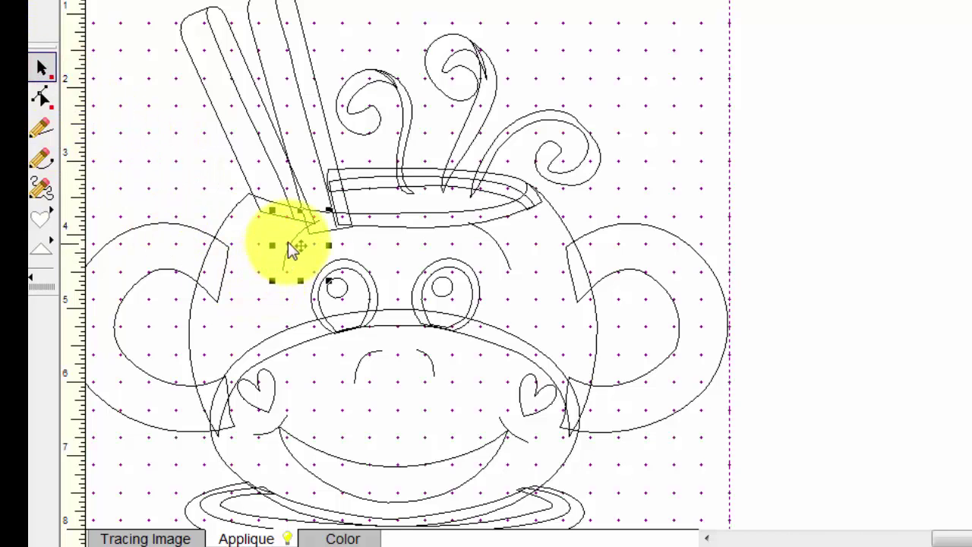
{"action": "left_click_drag", "start_coordinate": [300, 246], "coordinate": [158, 154]}
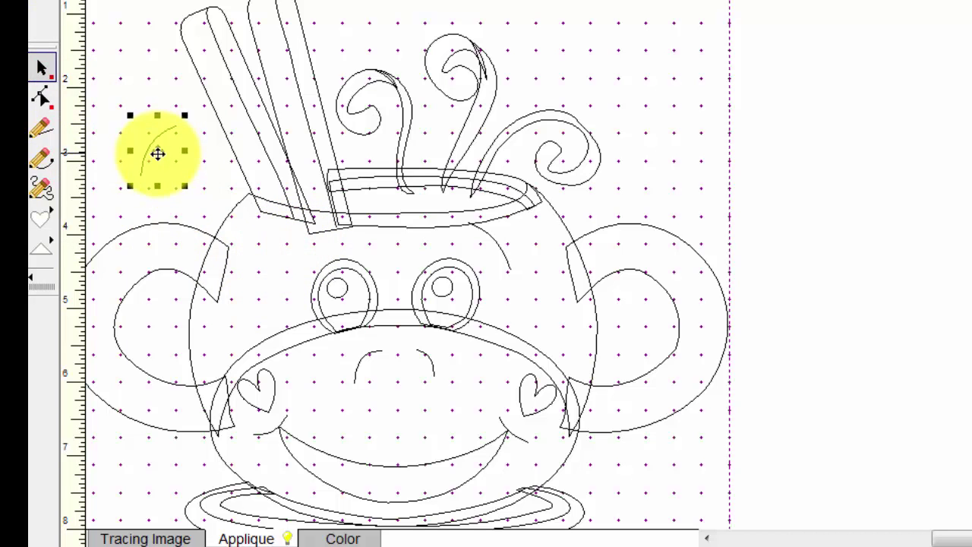
{"action": "left_click_drag", "start_coordinate": [502, 253], "coordinate": [670, 168]}
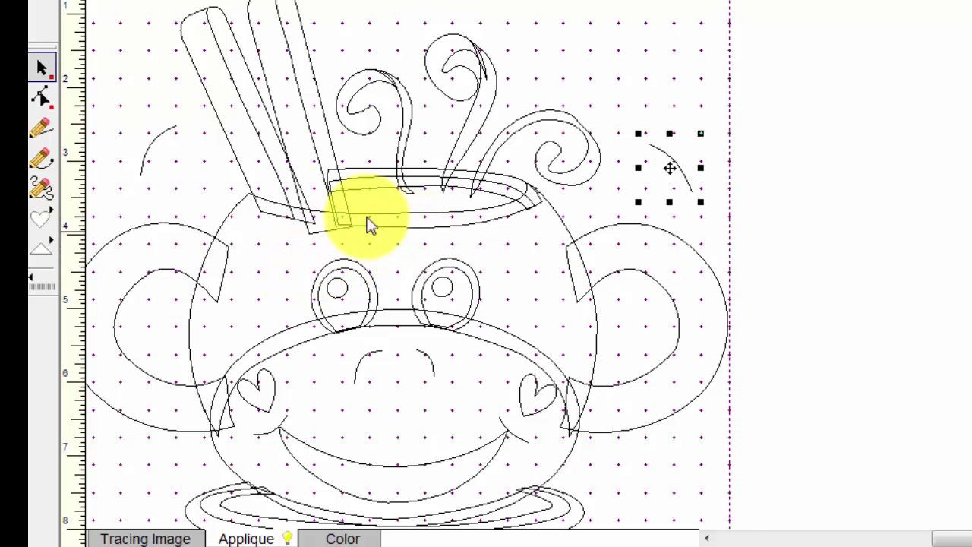
{"action": "left_click", "coordinate": [193, 160]}
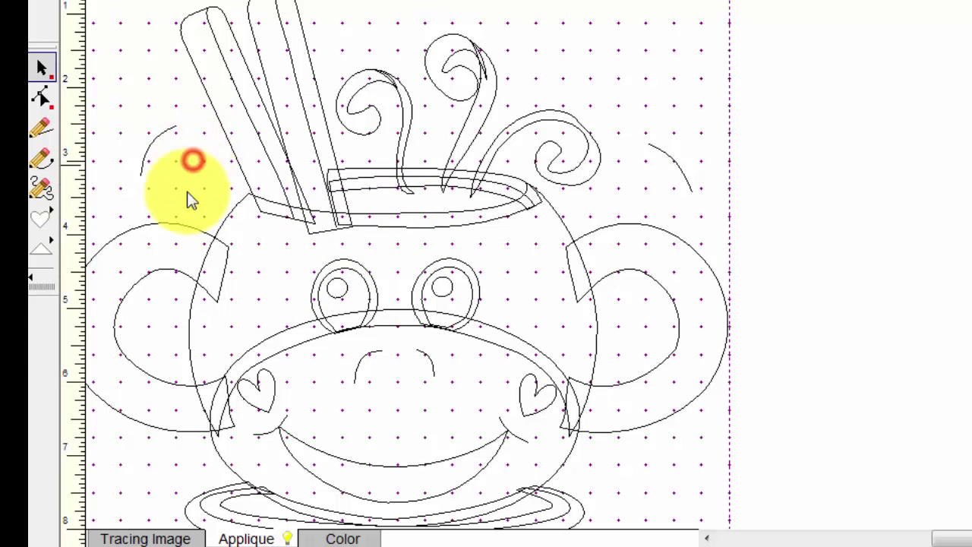
Return to Color and brush Sulky Black with a heavier weight onto the two eyebrow lines on the empty background
{"action": "left_click", "coordinate": [342, 535]}
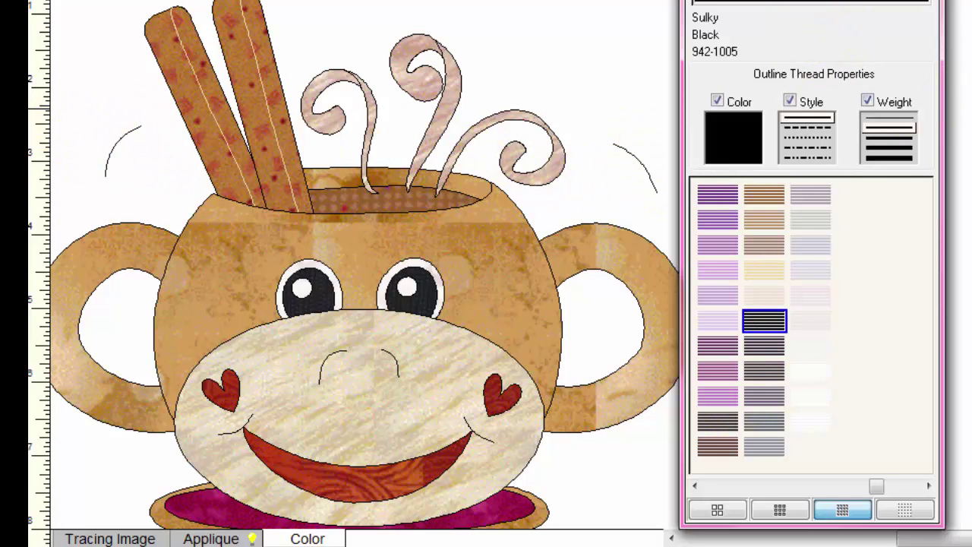
{"action": "left_click", "coordinate": [644, 152]}
{"action": "left_click", "coordinate": [633, 152]}
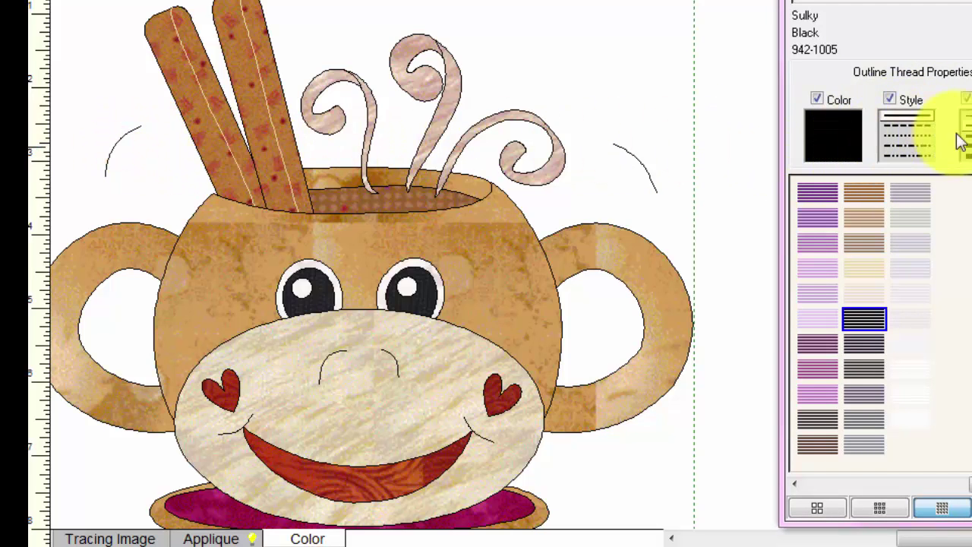
{"action": "left_click", "coordinate": [642, 157]}
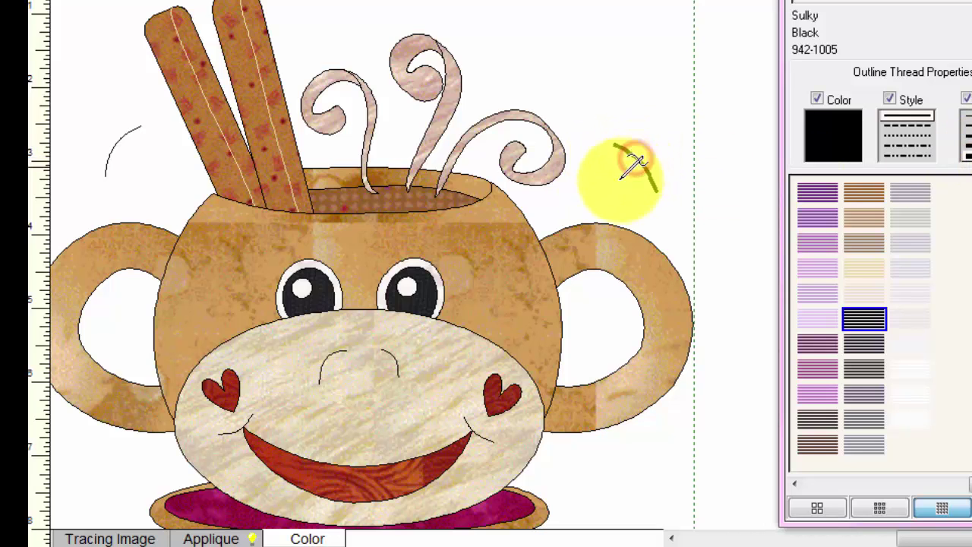
{"action": "left_click", "coordinate": [126, 135]}
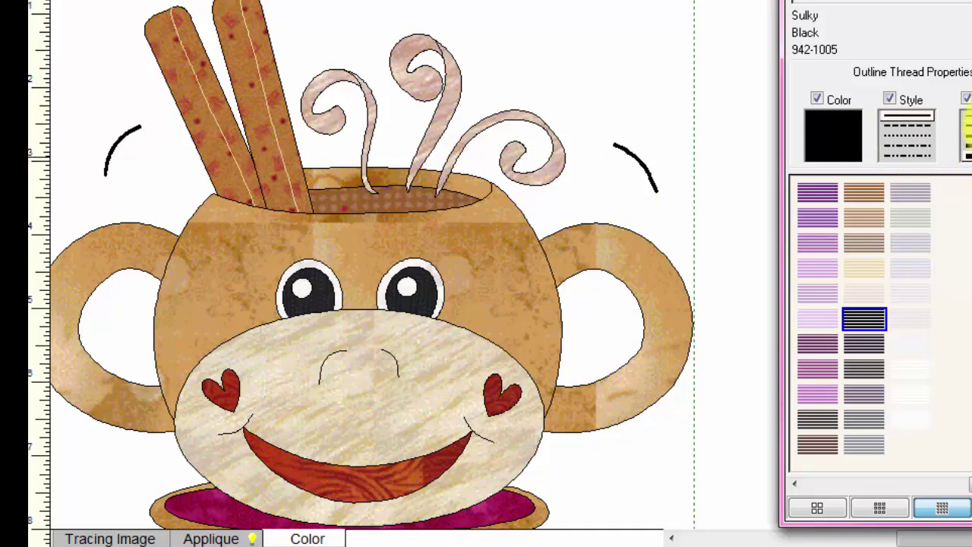
{"action": "left_click", "coordinate": [642, 161]}
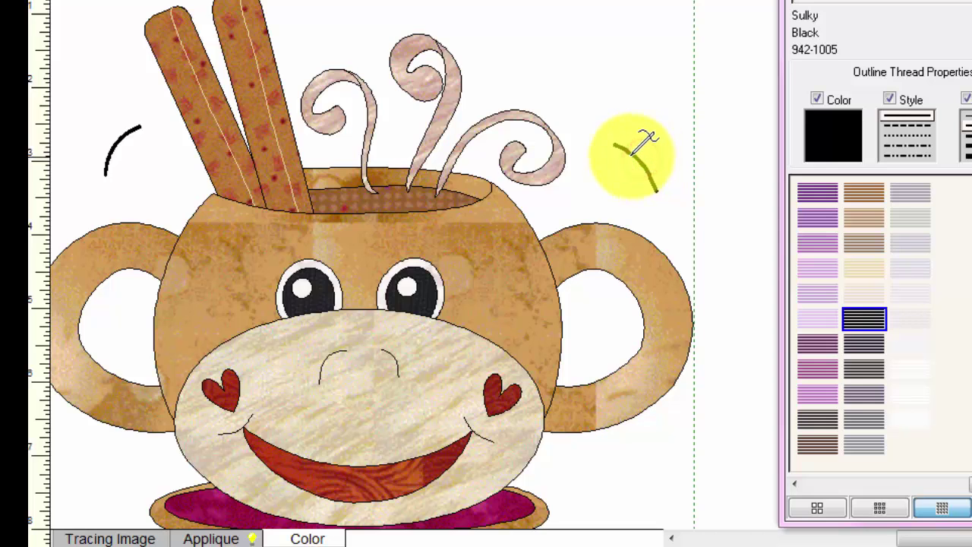
{"action": "left_click", "coordinate": [641, 156]}
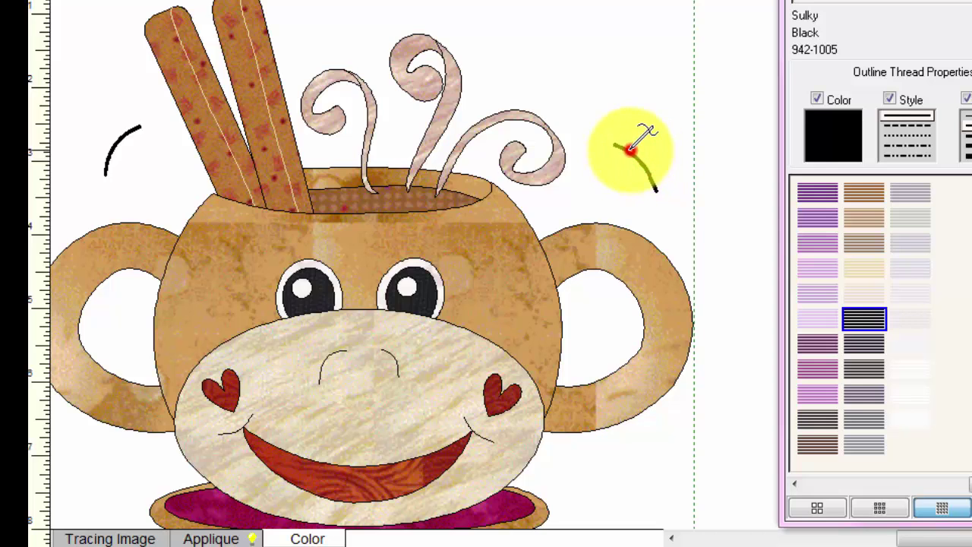
{"action": "left_click", "coordinate": [122, 138]}
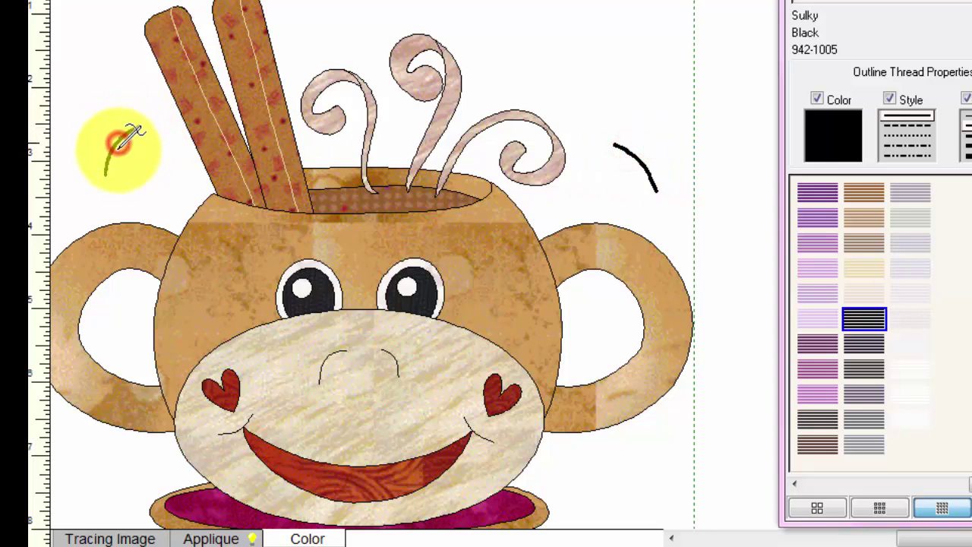
Check the two eyebrow lines on the Applique layer and again on the Color layer
{"action": "left_click", "coordinate": [215, 538]}
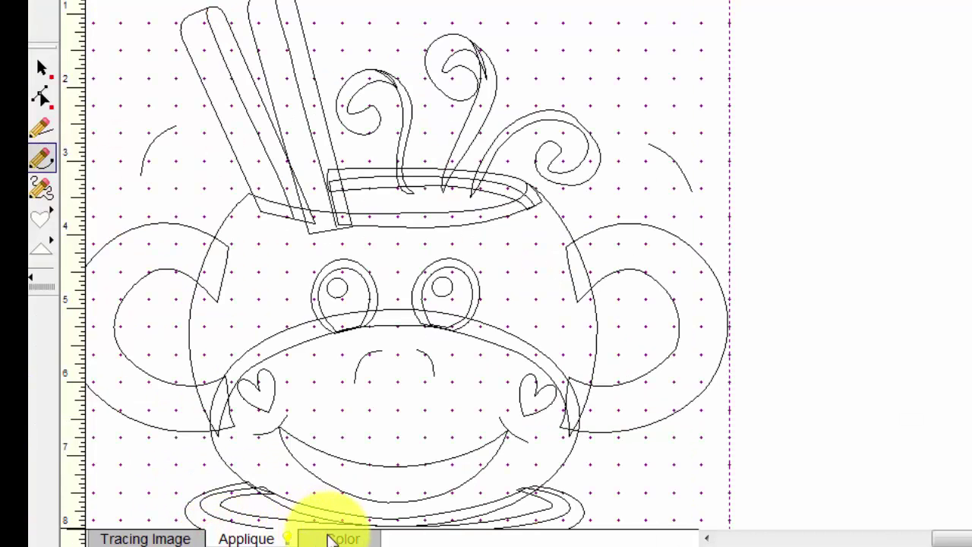
{"action": "left_click", "coordinate": [328, 536]}
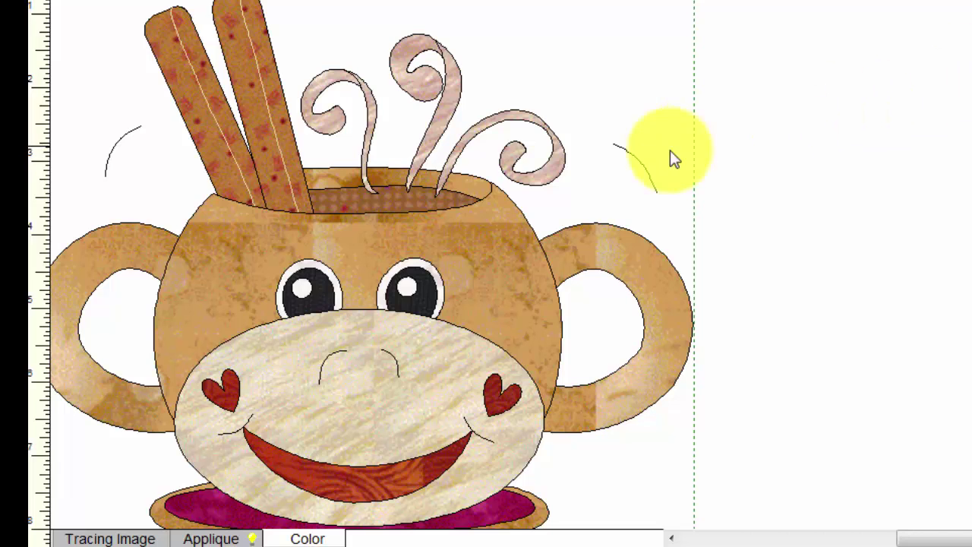
{"action": "left_click", "coordinate": [641, 165]}
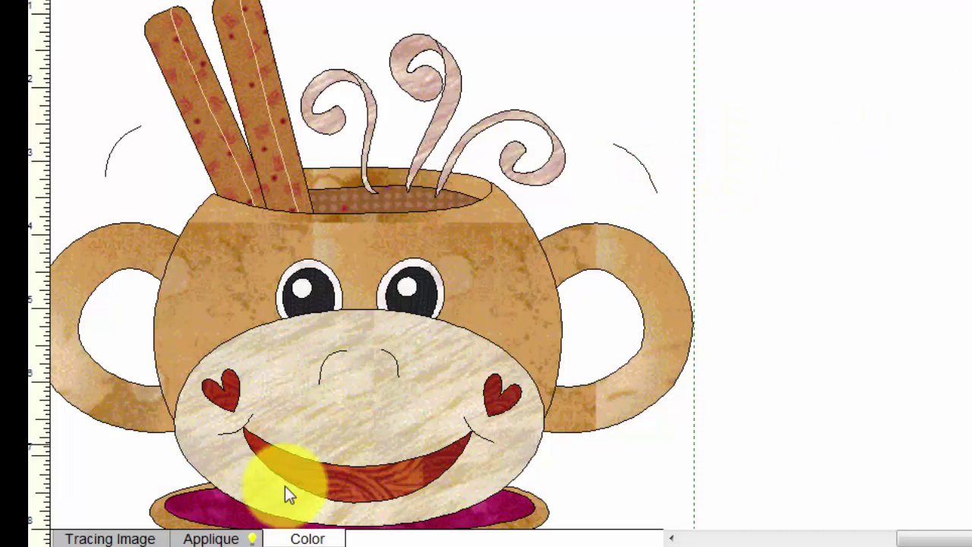
Move both eyebrow lines from the background back onto the monkey's forehead above the eyes on the Applique layer
{"action": "left_click", "coordinate": [221, 537]}
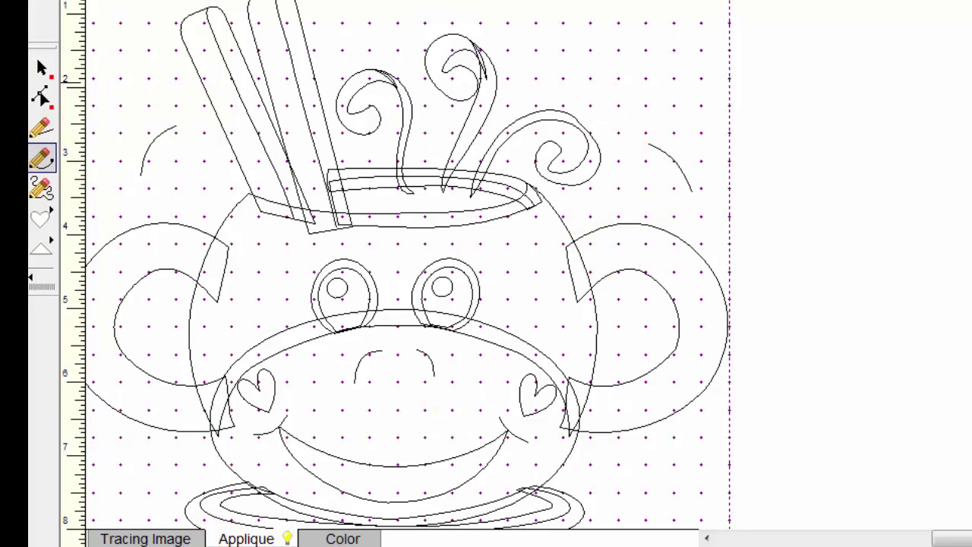
{"action": "left_click", "coordinate": [42, 66]}
{"action": "left_click", "coordinate": [151, 131]}
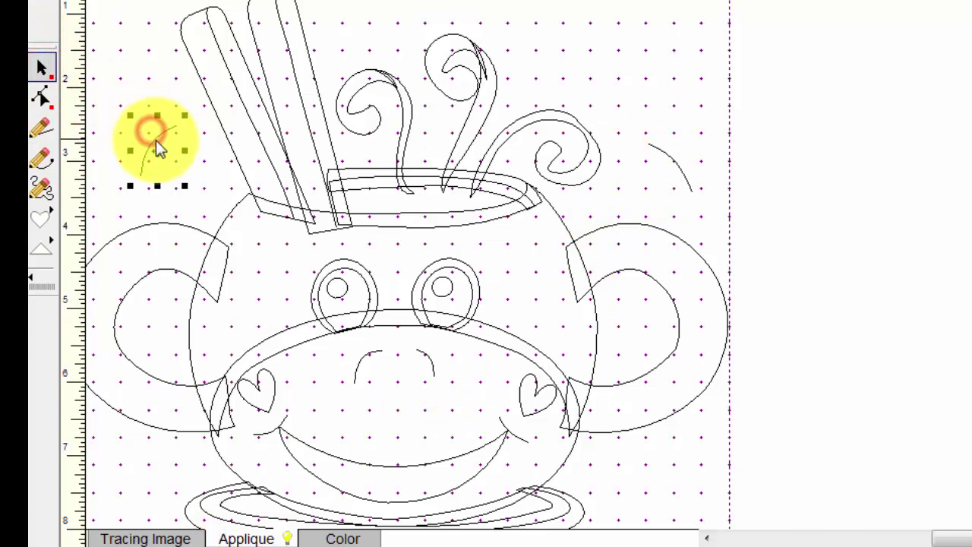
{"action": "left_click_drag", "start_coordinate": [159, 147], "coordinate": [305, 259]}
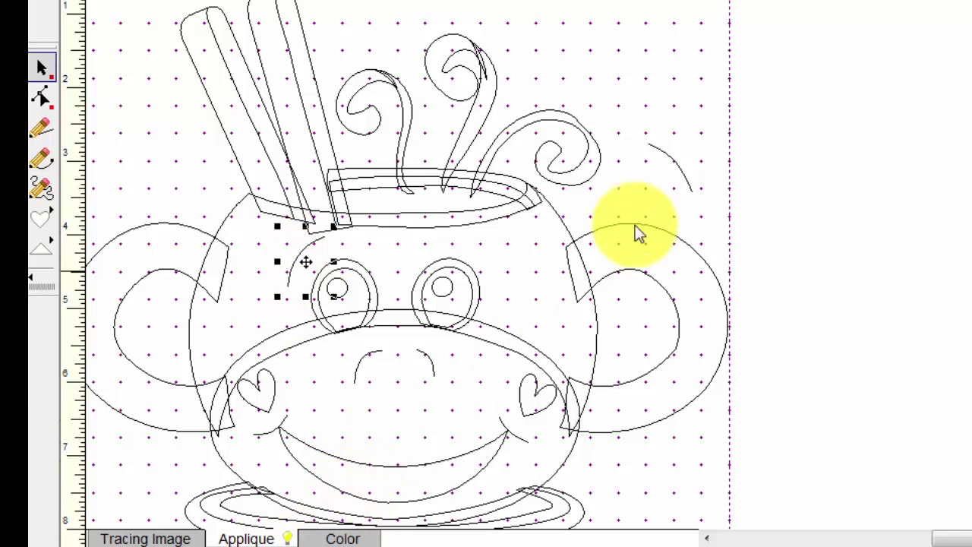
{"action": "left_click", "coordinate": [668, 157]}
{"action": "left_click_drag", "start_coordinate": [675, 167], "coordinate": [478, 264]}
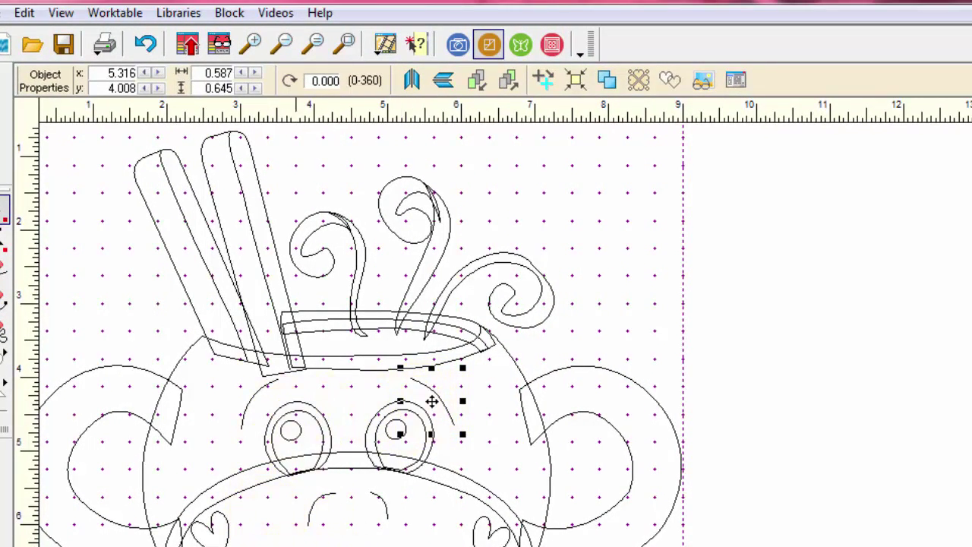
Turn on Auto Fill for closed patches and fine-tune the position of both eyebrow lines above the monkey's eyes
{"action": "left_click", "coordinate": [672, 82]}
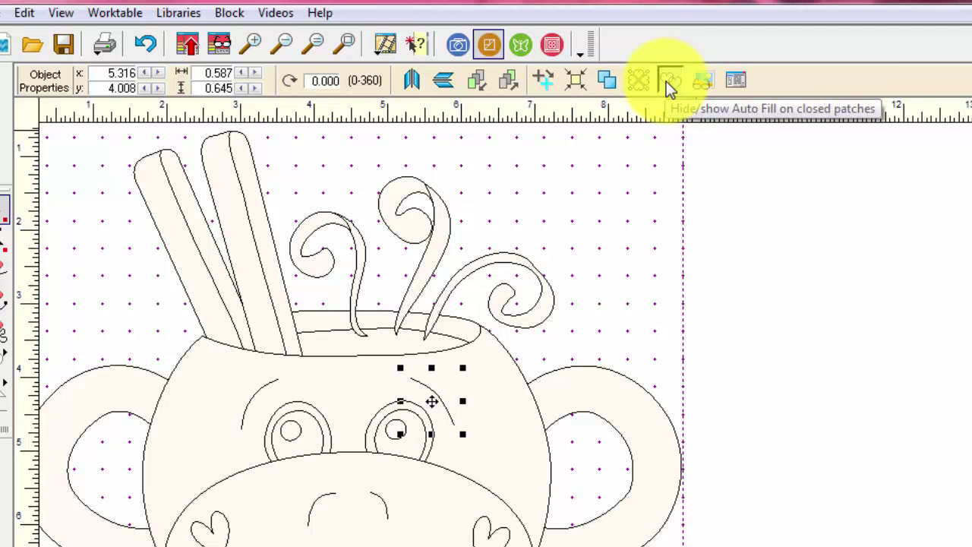
{"action": "left_click", "coordinate": [434, 398]}
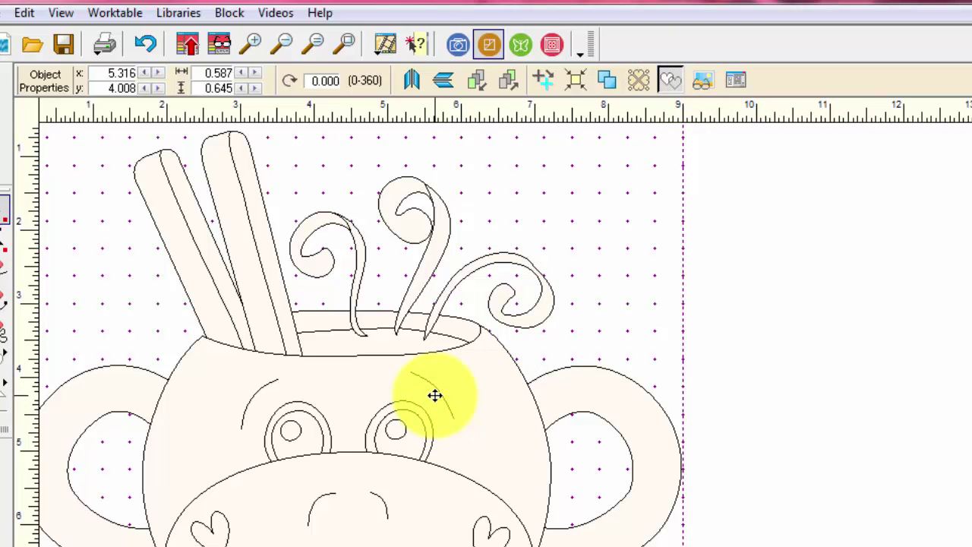
{"action": "left_click", "coordinate": [437, 395]}
{"action": "left_click", "coordinate": [253, 402]}
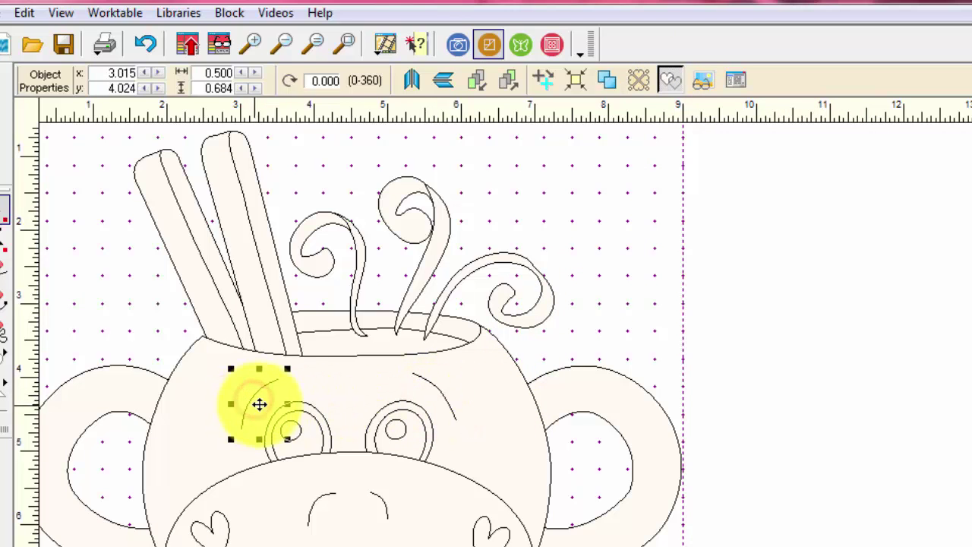
{"action": "left_click_drag", "start_coordinate": [261, 404], "coordinate": [257, 394]}
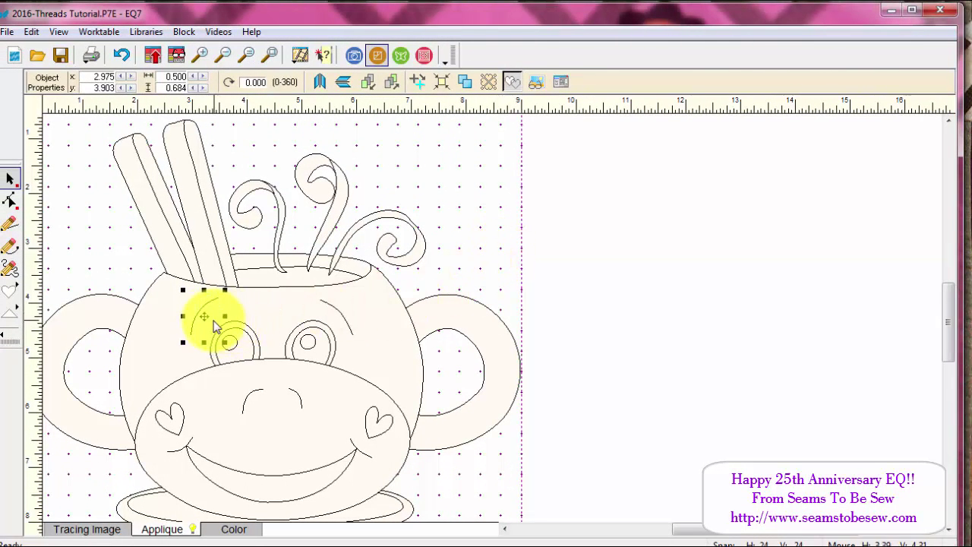
{"action": "left_click", "coordinate": [210, 320]}
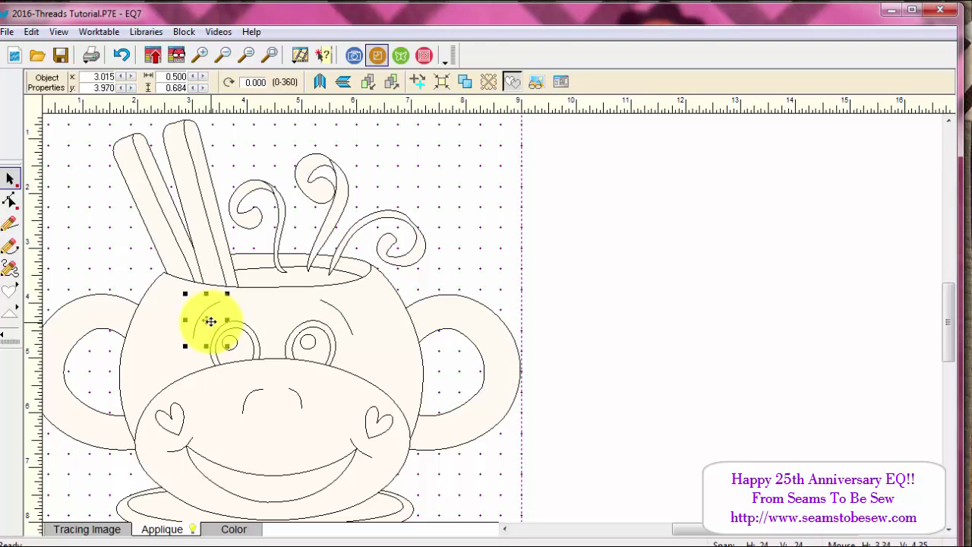
{"action": "left_click", "coordinate": [472, 228]}
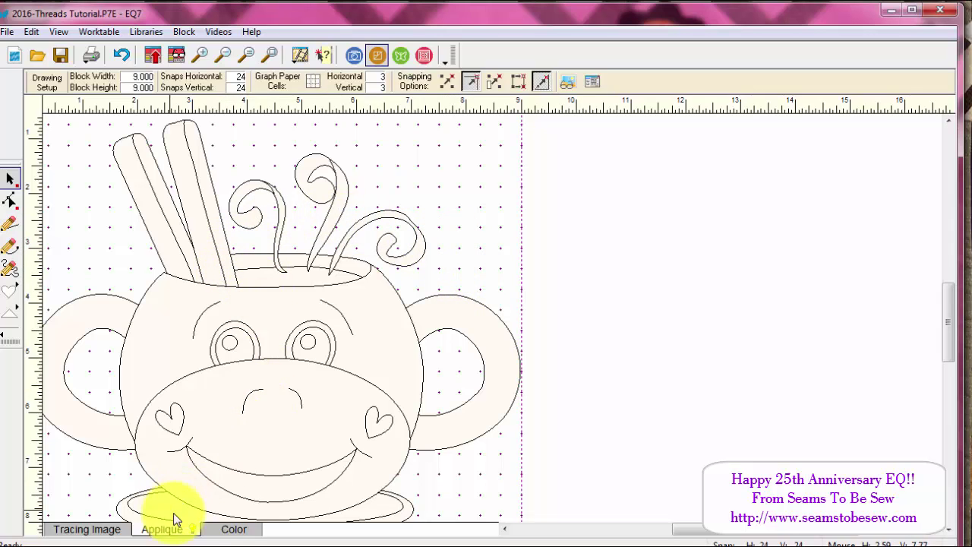
Select the right-hand steam swirl and turn off Auto Fill on closed patches
{"action": "left_click", "coordinate": [391, 217]}
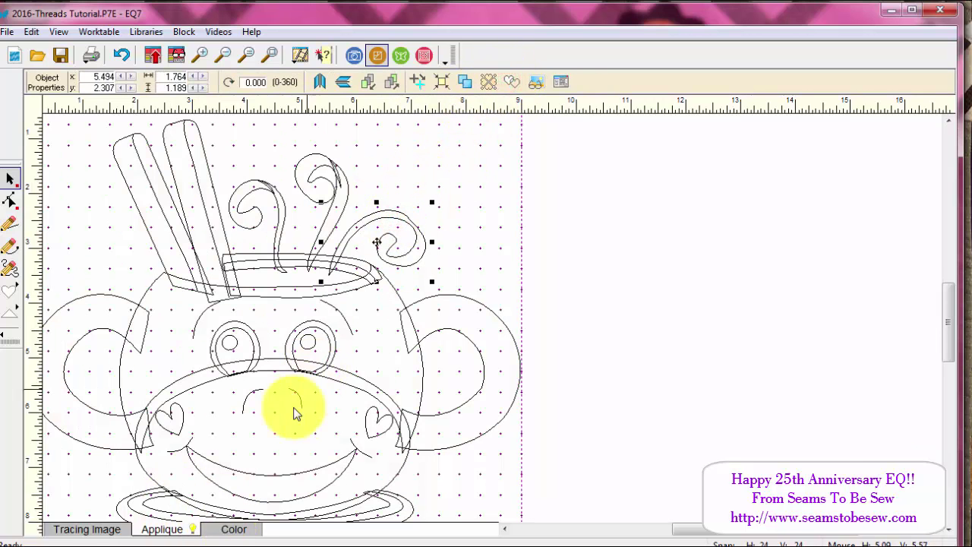
On the Color layer, apply the heaviest solid black outline thread to the monkey's mouth-corner lines and nose lines
{"action": "left_click", "coordinate": [235, 529]}
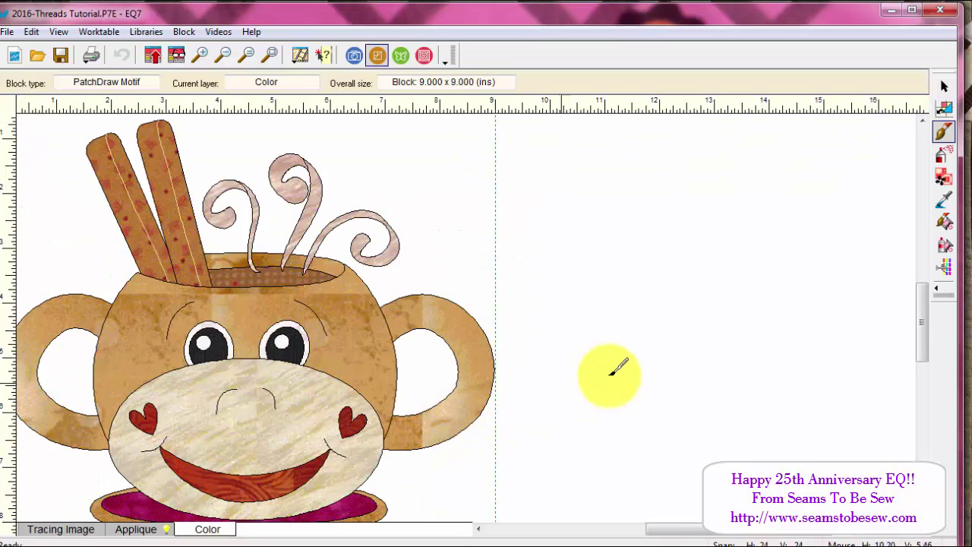
{"action": "left_click", "coordinate": [945, 133]}
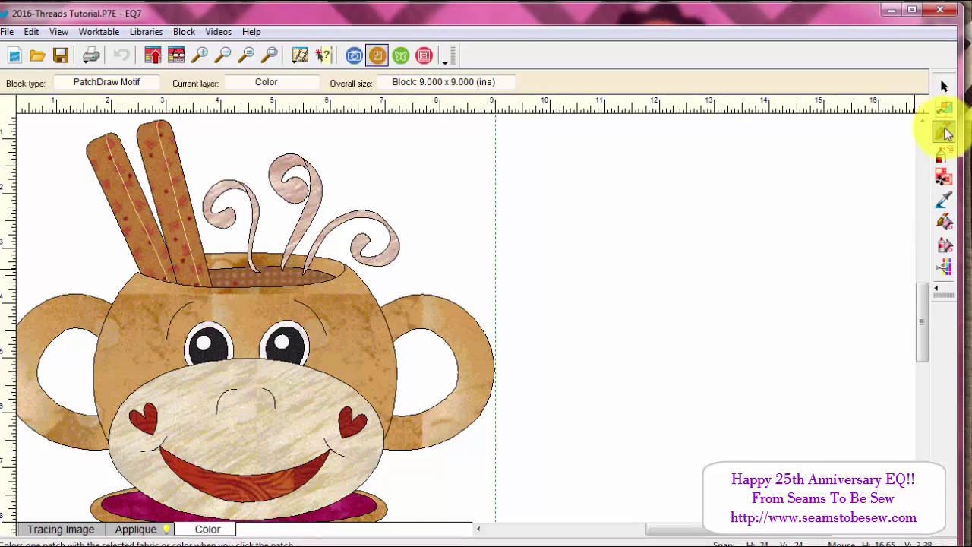
{"action": "left_click", "coordinate": [940, 220]}
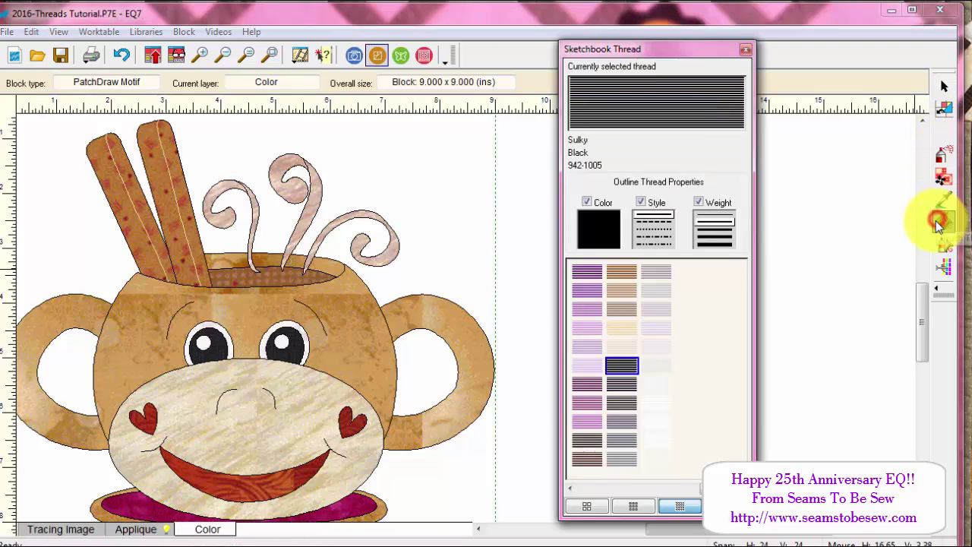
{"action": "left_click", "coordinate": [712, 243]}
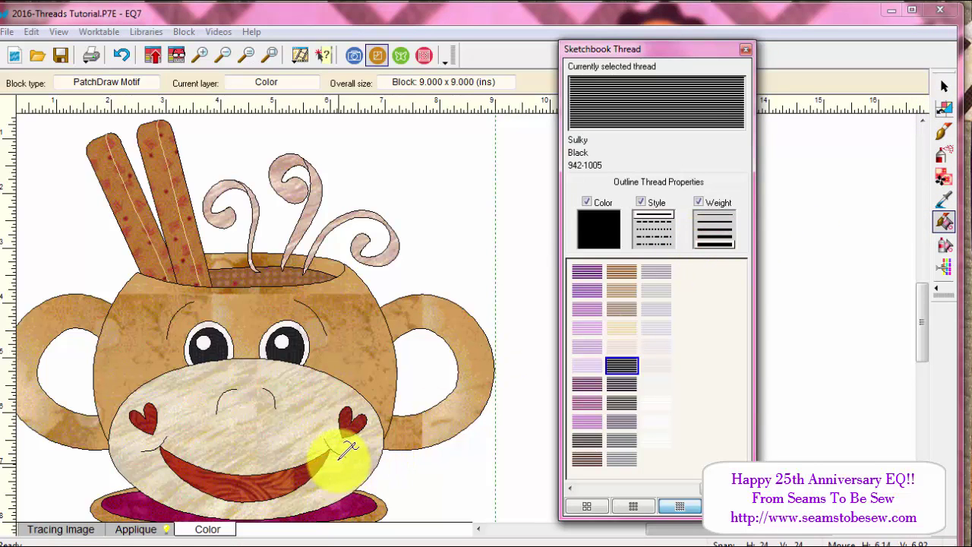
{"action": "left_click", "coordinate": [348, 446]}
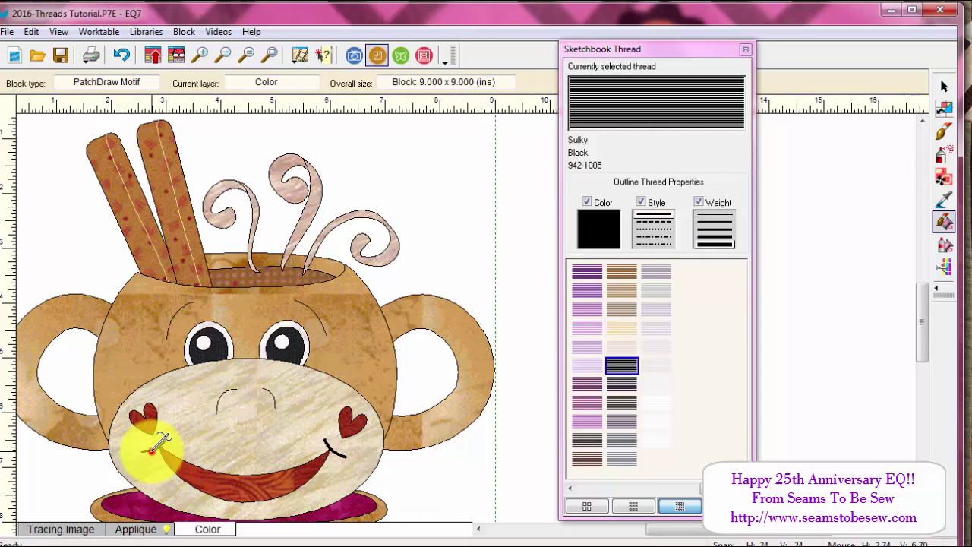
{"action": "left_click", "coordinate": [222, 396]}
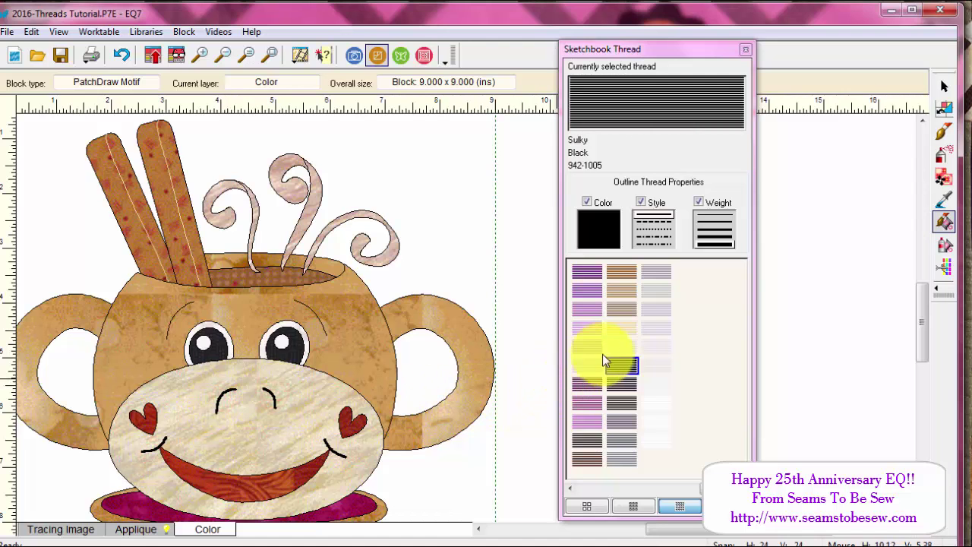
Set the black outline thread to the second-lightest weight, reapply it to the mouth and nose lines, and recheck the Applique and Color layers
{"action": "left_click", "coordinate": [714, 219]}
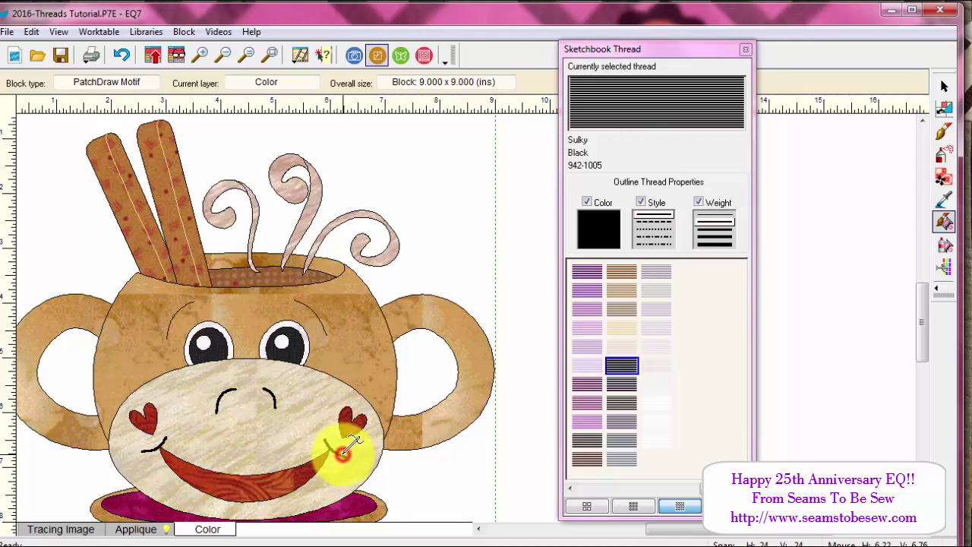
{"action": "left_click", "coordinate": [268, 389]}
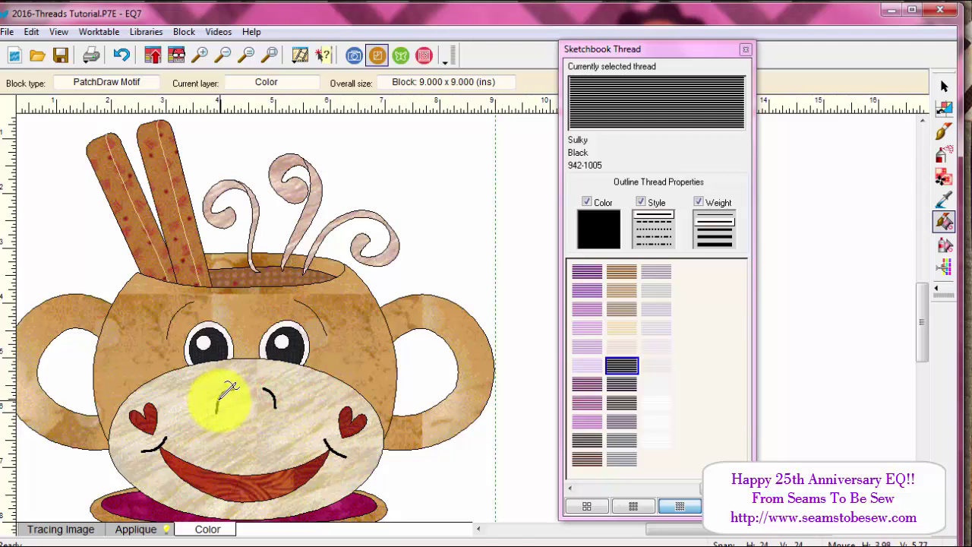
{"action": "left_click", "coordinate": [221, 398]}
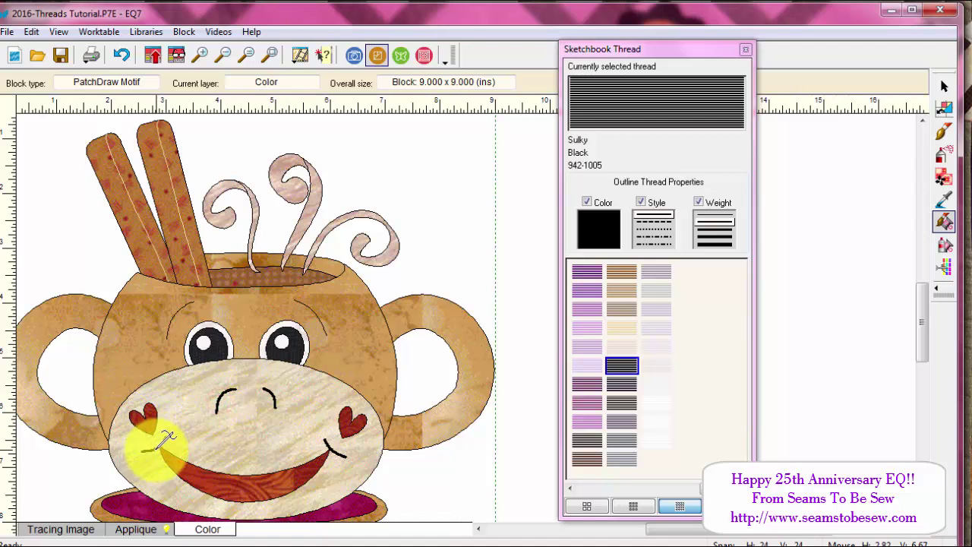
{"action": "left_click", "coordinate": [135, 529]}
{"action": "left_click", "coordinate": [227, 529]}
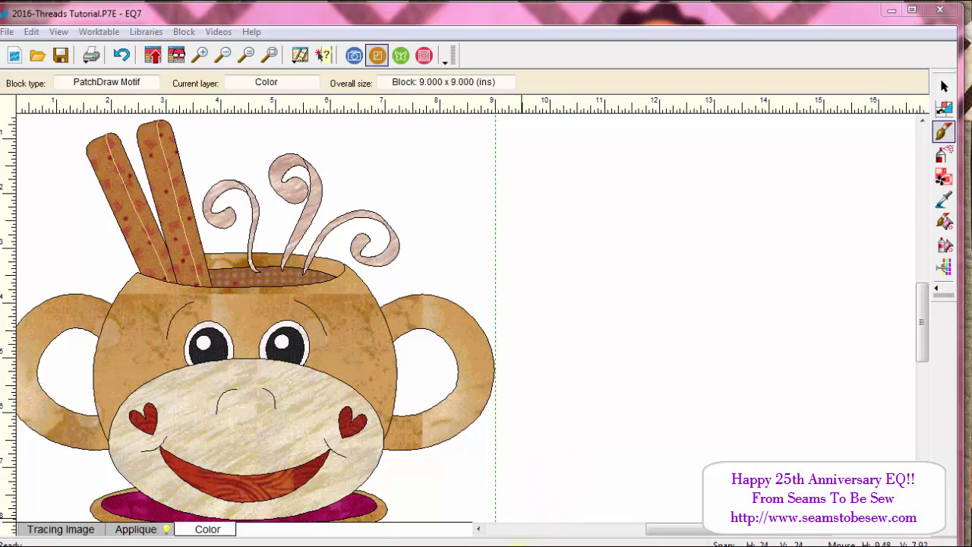
Load the You Are Loved - Mum motif from the Project Sketchbook onto the block worktable for editing
{"action": "key", "text": "F8"}
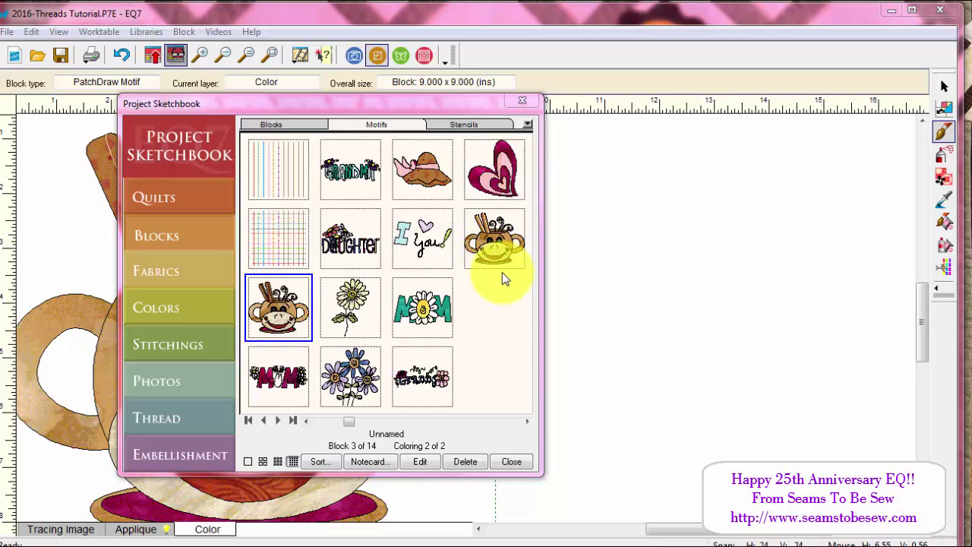
{"action": "left_click", "coordinate": [283, 383]}
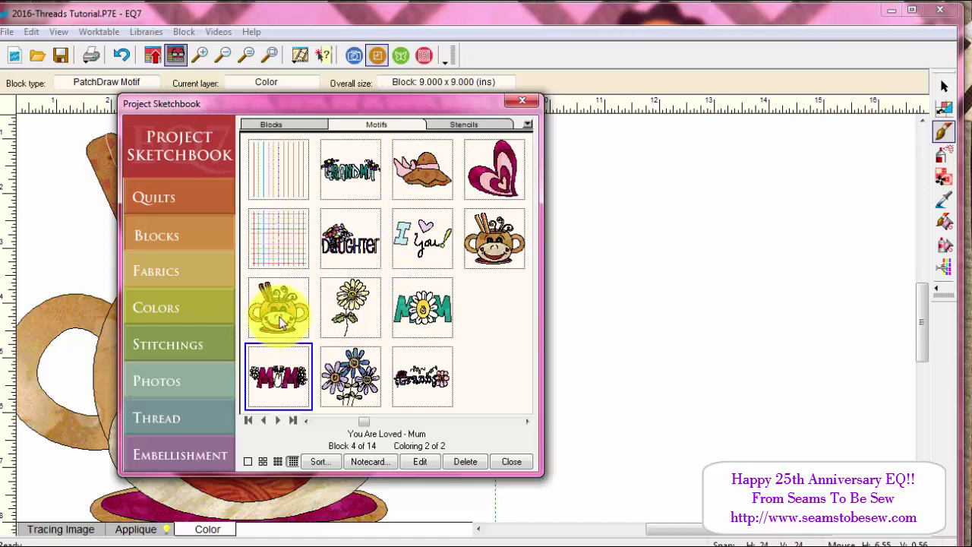
{"action": "left_click", "coordinate": [421, 463]}
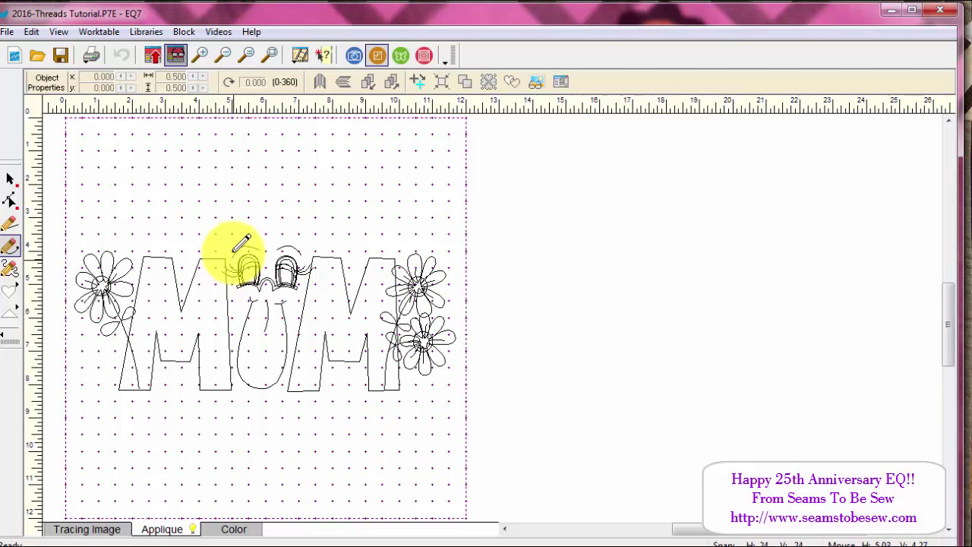
Examine the open lines around the MUM motif's eyes and U on the Applique layer, and check them on the Color layer
{"action": "left_click", "coordinate": [201, 53]}
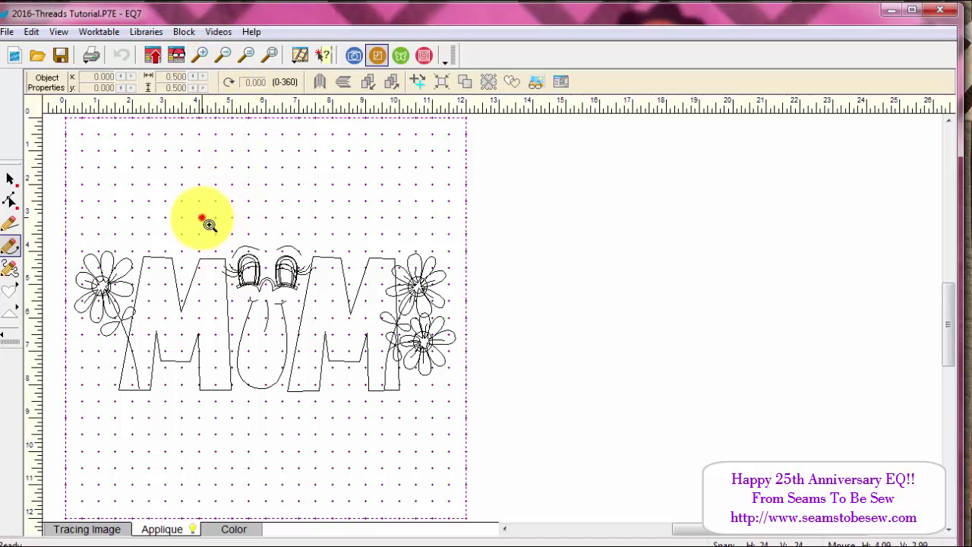
{"action": "left_click_drag", "start_coordinate": [204, 219], "coordinate": [330, 319]}
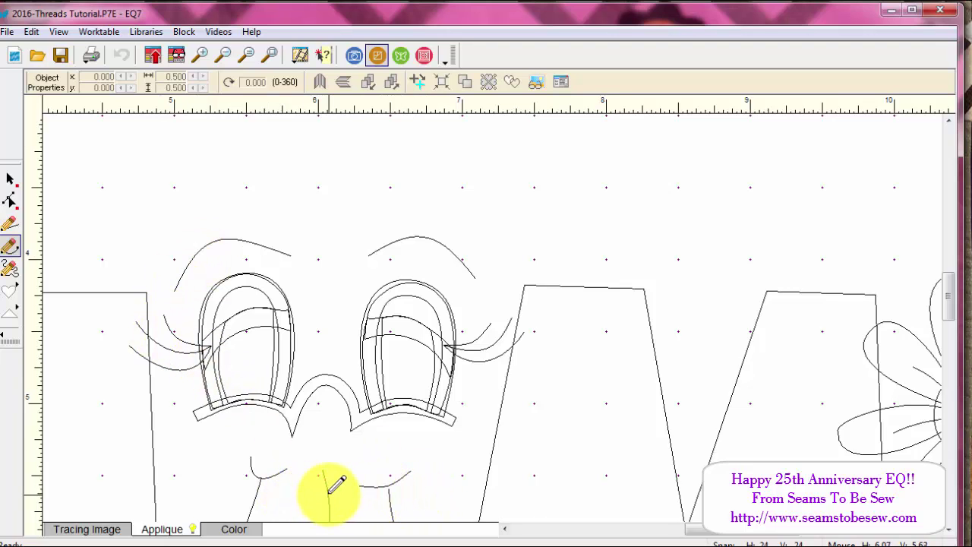
{"action": "left_click", "coordinate": [270, 54]}
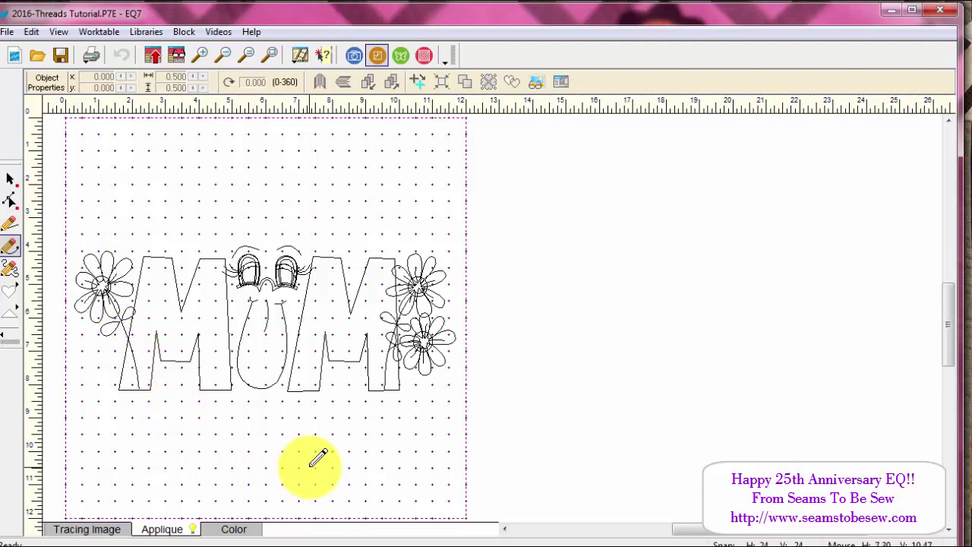
{"action": "left_click", "coordinate": [235, 529]}
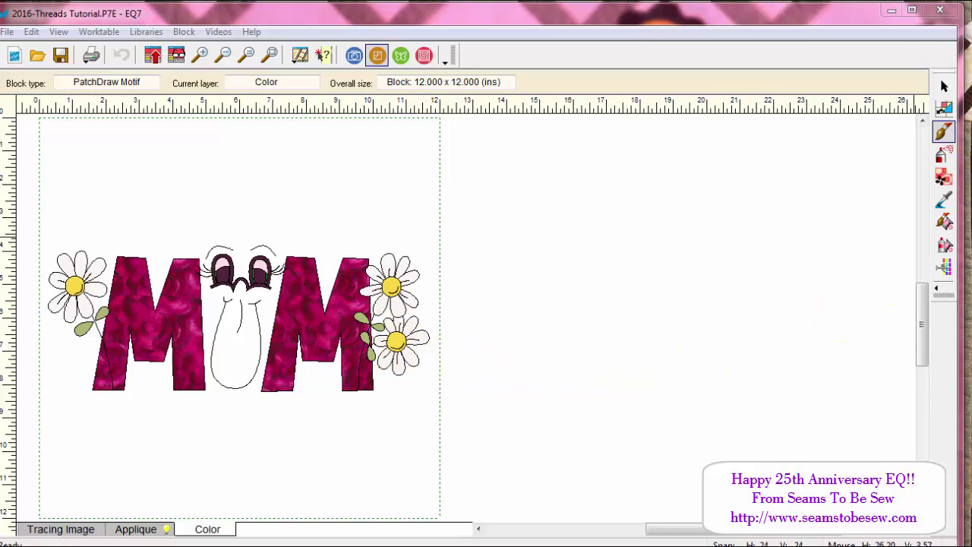
Display the sketchbook fabrics beside the MUM motif and choose the dark red streaked fabric
{"action": "left_click", "coordinate": [936, 289]}
{"action": "left_click_drag", "start_coordinate": [799, 104], "coordinate": [569, 86]}
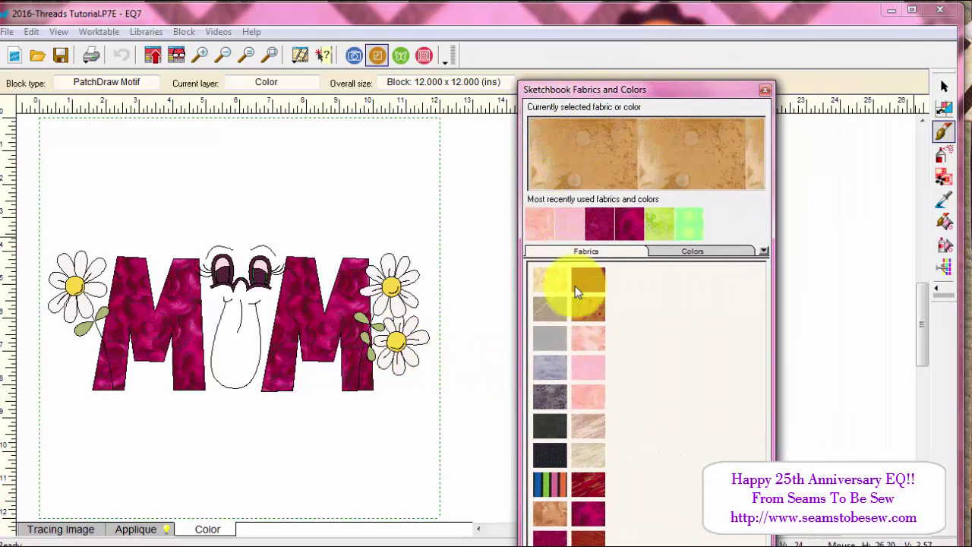
{"action": "left_click", "coordinate": [548, 365]}
{"action": "left_click", "coordinate": [589, 484]}
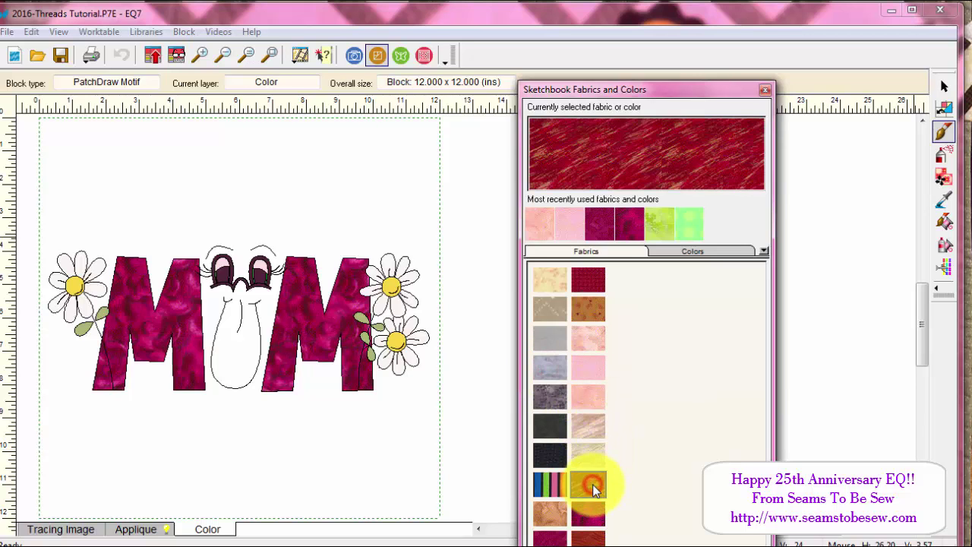
Choose Sulky Spark Gold as the outline thread for the MUM motif's face and U
{"action": "left_click", "coordinate": [944, 220]}
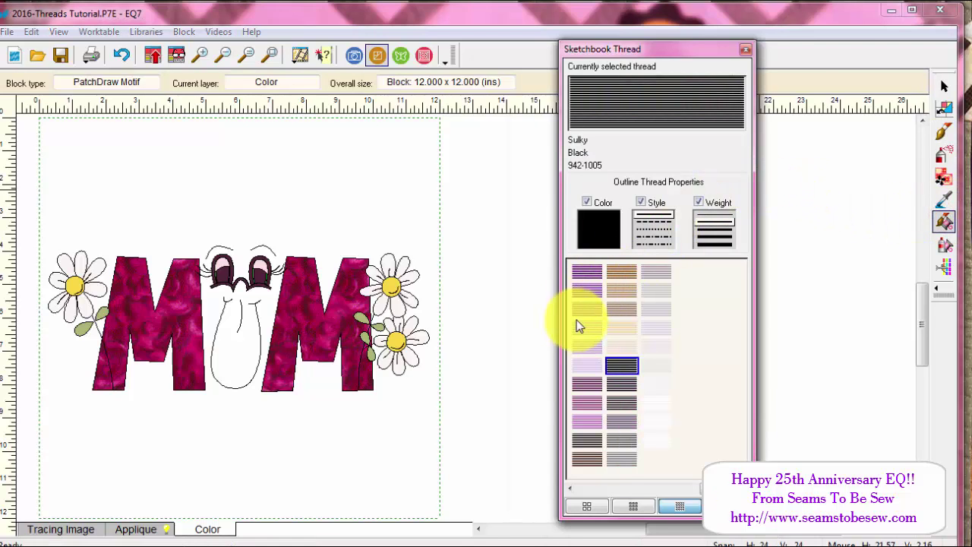
{"action": "left_click", "coordinate": [593, 490]}
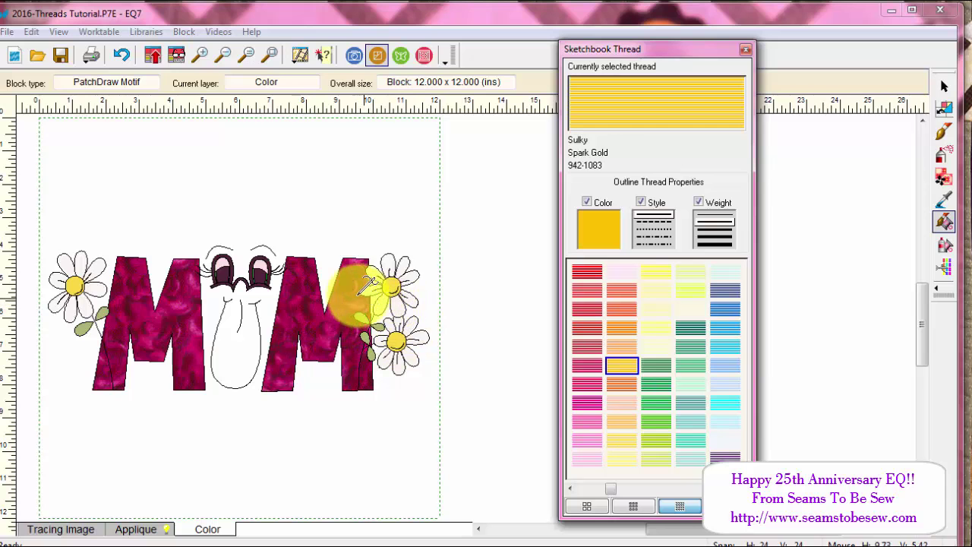
{"action": "left_click", "coordinate": [199, 58]}
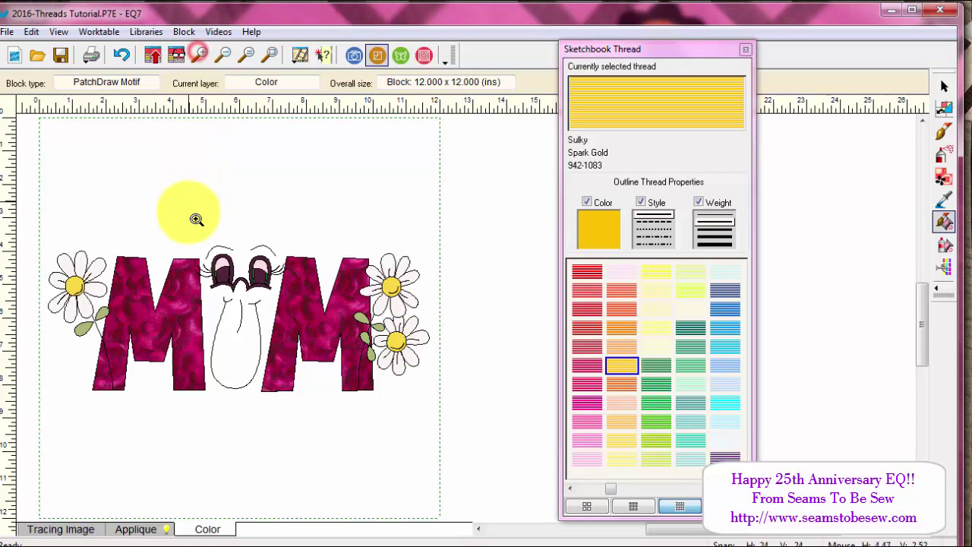
{"action": "left_click_drag", "start_coordinate": [170, 213], "coordinate": [337, 354]}
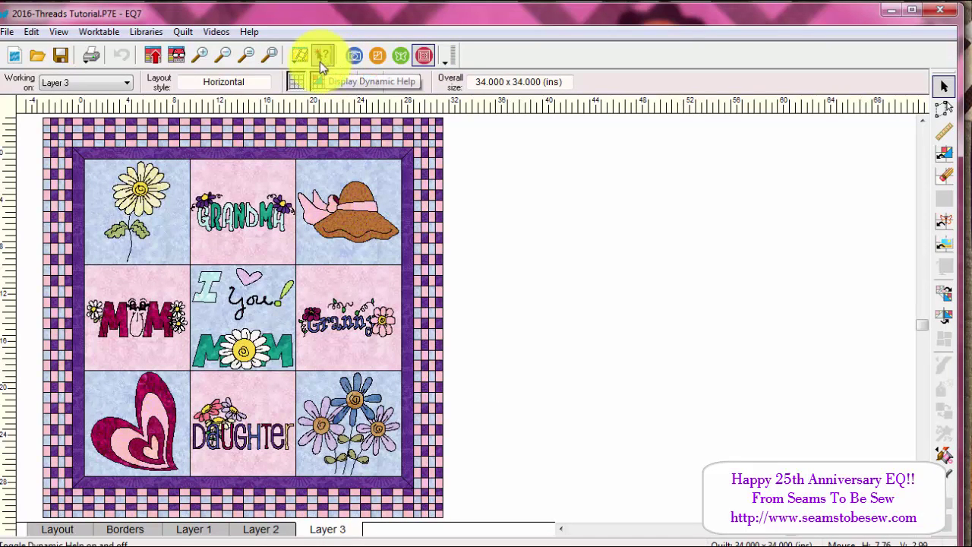
Return to the MUM motif's Color layer and apply dashed Robison-Anton Rosewood outline thread to the U's outline
{"action": "left_click", "coordinate": [374, 56]}
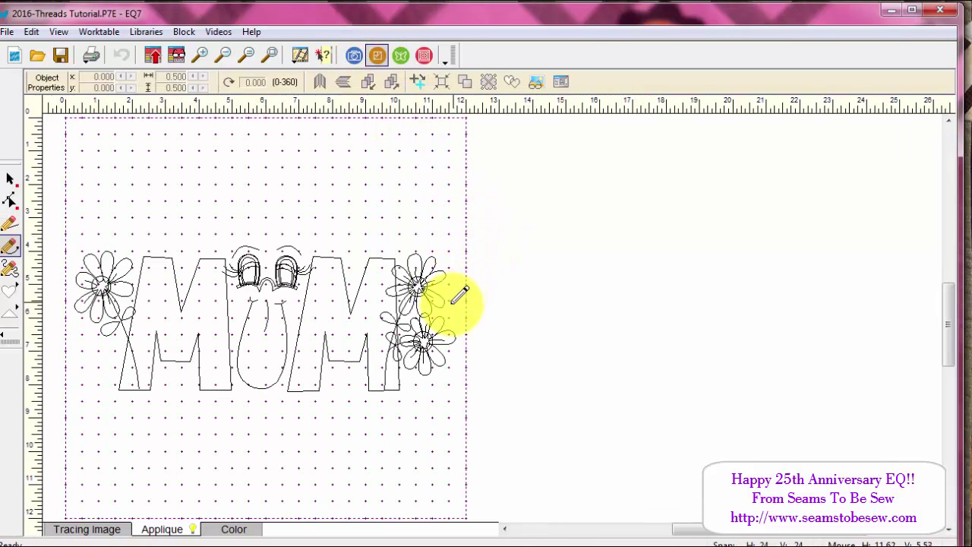
{"action": "left_click", "coordinate": [231, 530]}
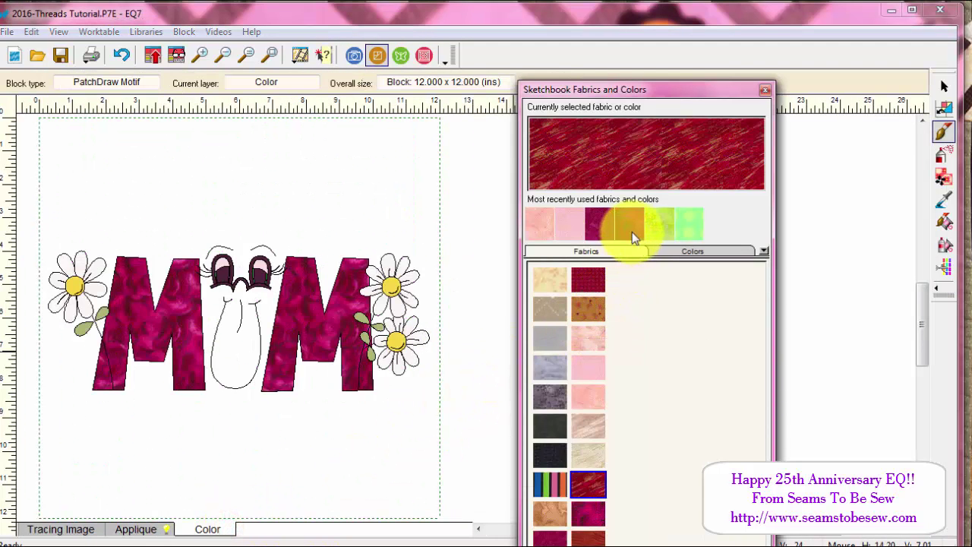
{"action": "left_click", "coordinate": [199, 55]}
{"action": "left_click_drag", "start_coordinate": [143, 208], "coordinate": [332, 387]}
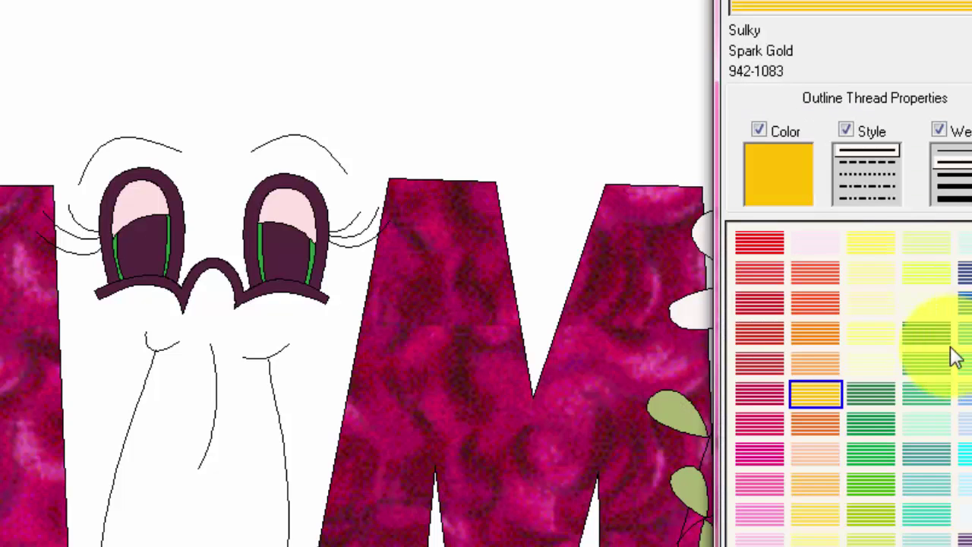
{"action": "left_click", "coordinate": [877, 161]}
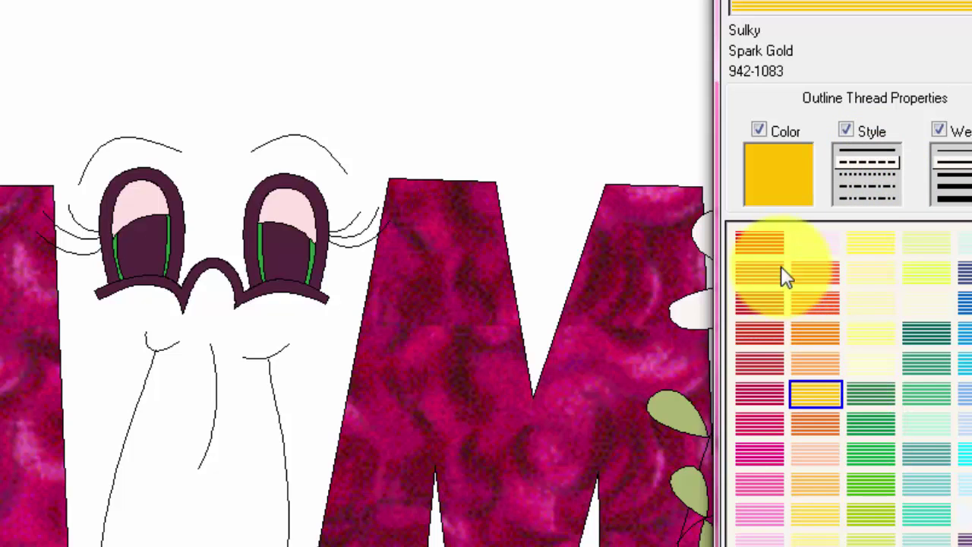
{"action": "left_click", "coordinate": [760, 425]}
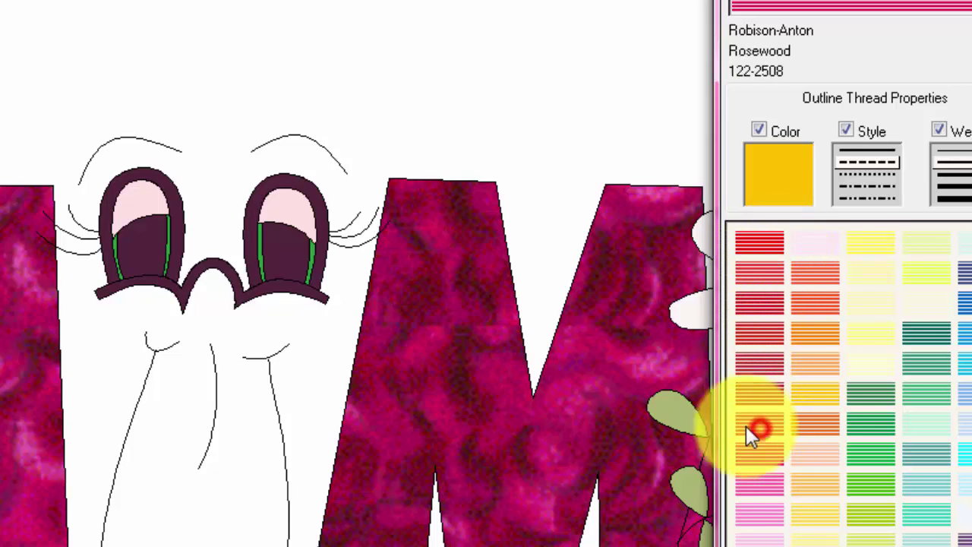
{"action": "left_click", "coordinate": [289, 495]}
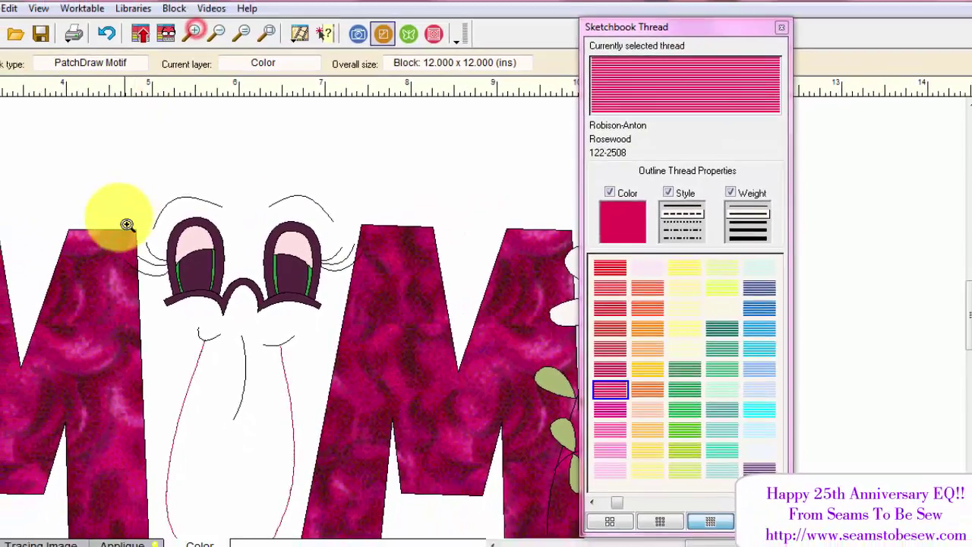
Apply the dashed Rosewood outline thread to the two short curved lines at the upper ends of the U
{"action": "left_click_drag", "start_coordinate": [32, 307], "coordinate": [337, 546]}
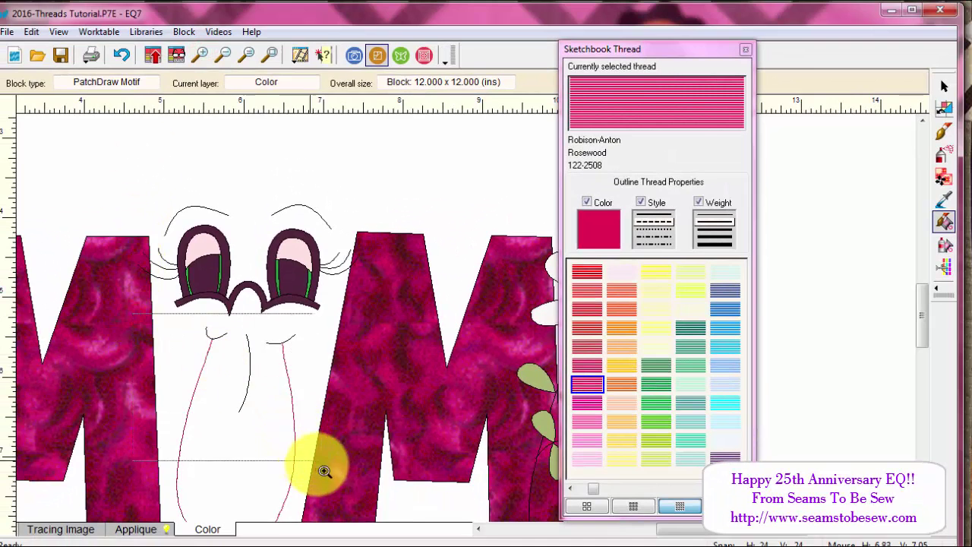
{"action": "left_click_drag", "start_coordinate": [324, 471], "coordinate": [328, 464]}
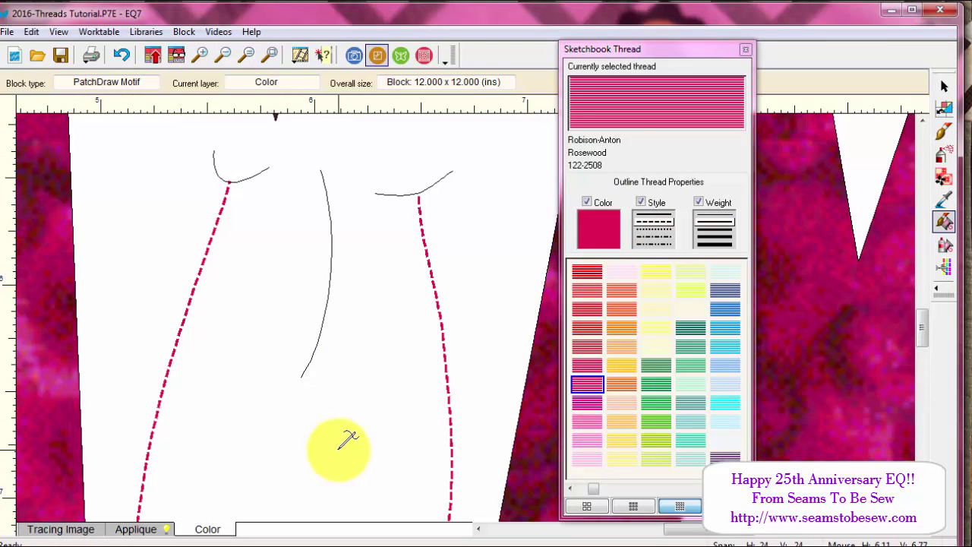
{"action": "left_click", "coordinate": [438, 180]}
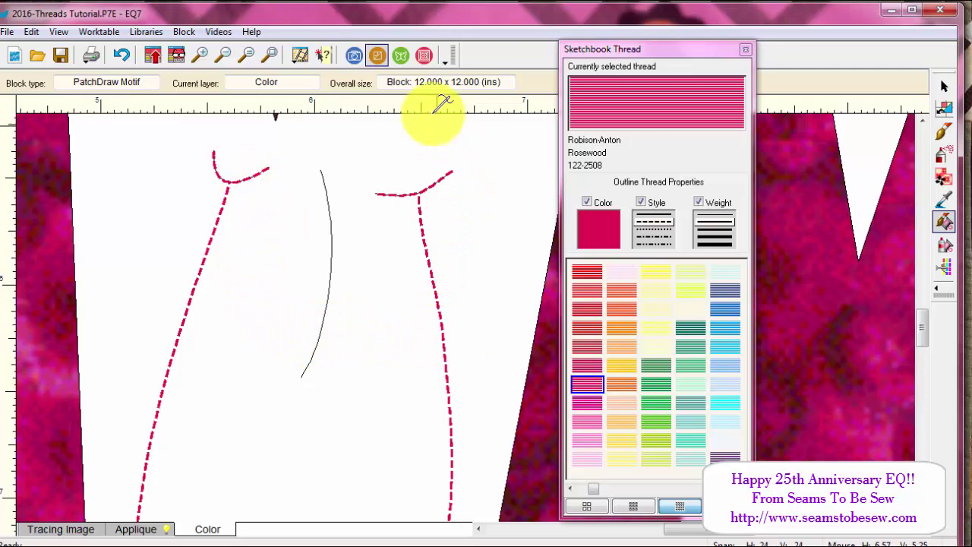
Apply the dashed Rosewood outline thread to the curved line running down the middle of the U
{"action": "left_click", "coordinate": [274, 59]}
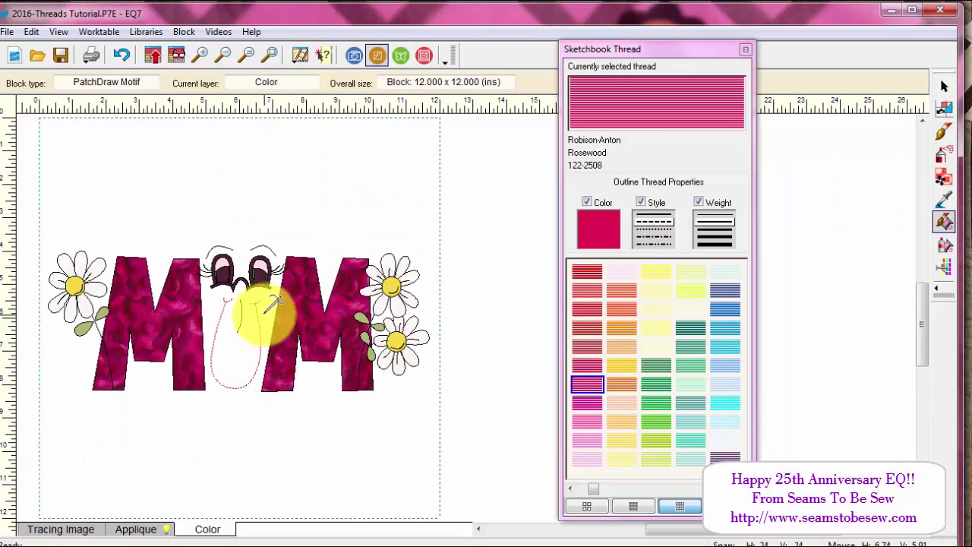
{"action": "left_click", "coordinate": [199, 57]}
{"action": "left_click_drag", "start_coordinate": [160, 209], "coordinate": [332, 342]}
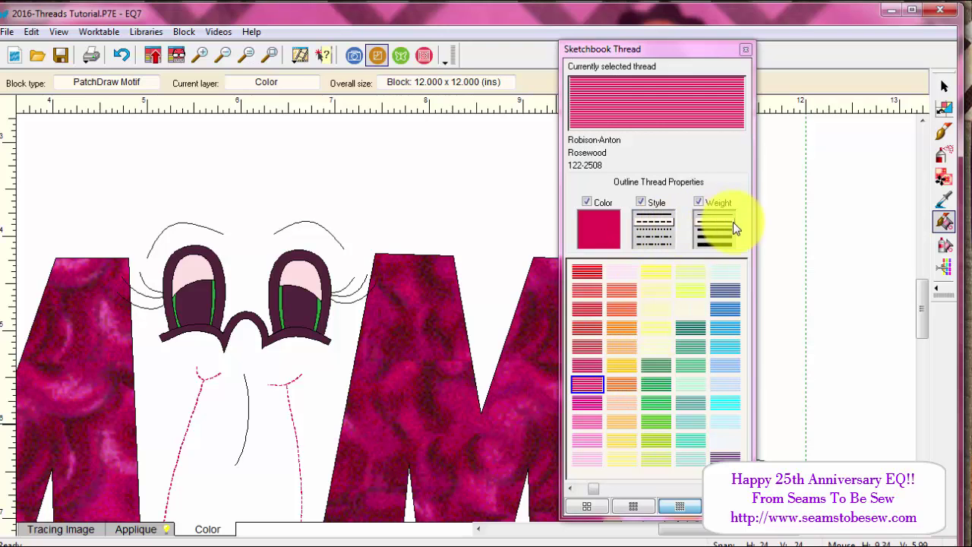
{"action": "left_click", "coordinate": [285, 382]}
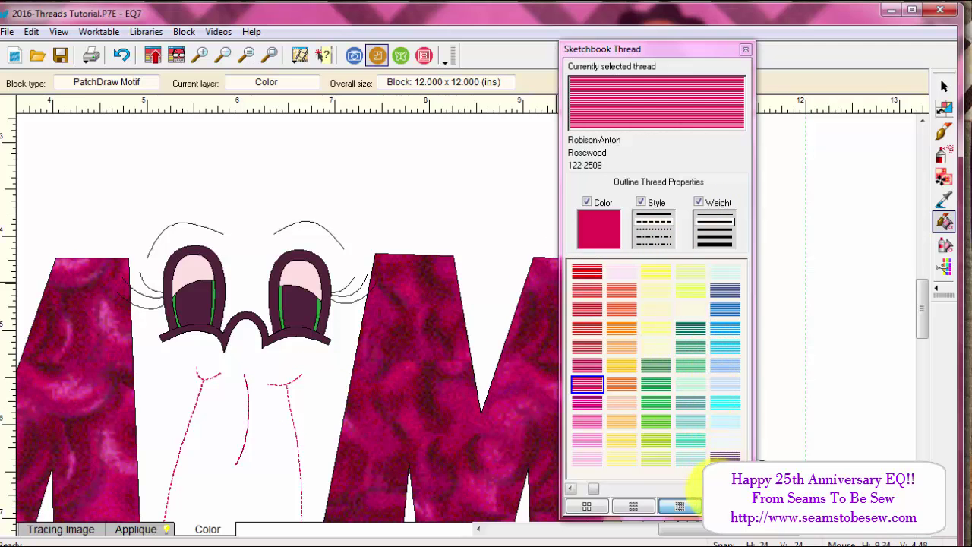
Apply dashed Sulky Black outline thread to the curved line running down the middle of the U
{"action": "left_click", "coordinate": [700, 488]}
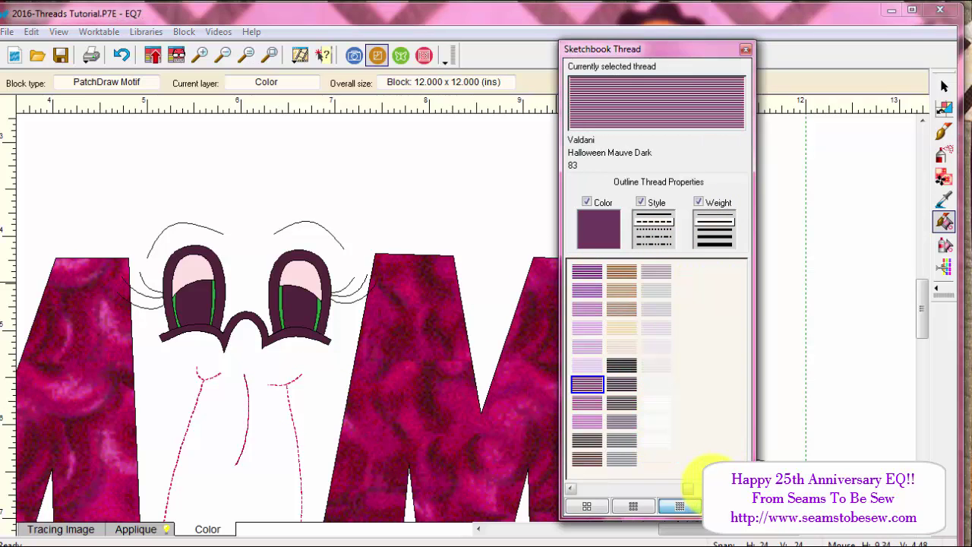
{"action": "left_click", "coordinate": [622, 366]}
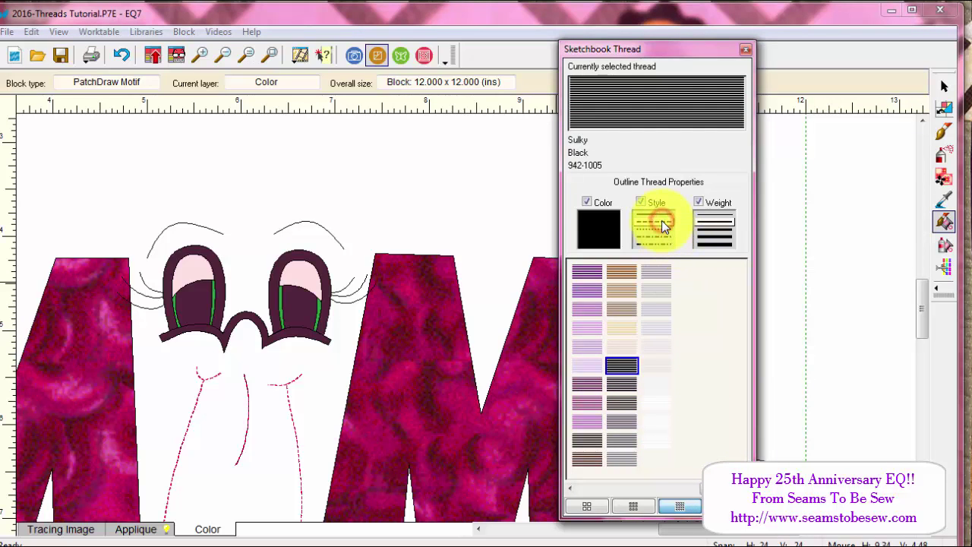
{"action": "left_click", "coordinate": [251, 420]}
{"action": "left_click", "coordinate": [248, 422]}
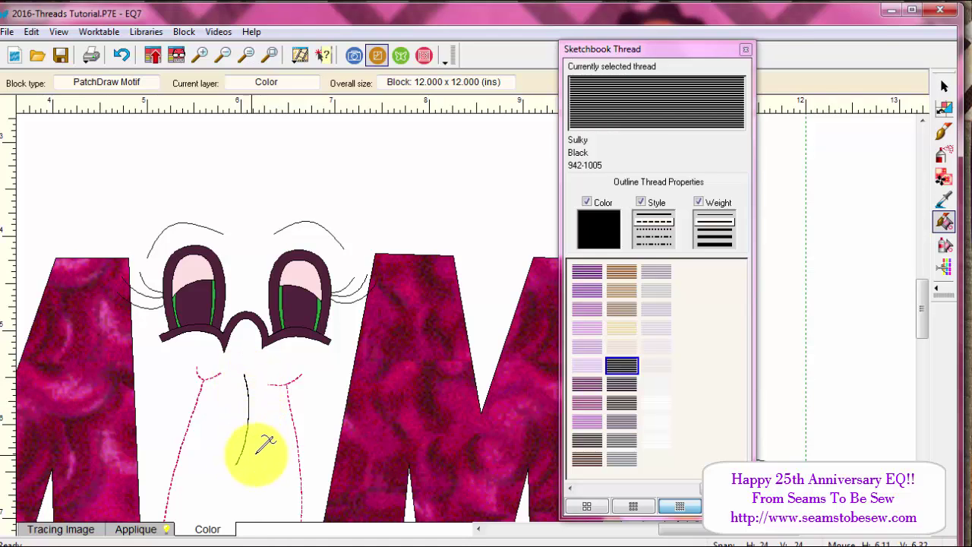
{"action": "left_click", "coordinate": [200, 54]}
{"action": "left_click_drag", "start_coordinate": [196, 350], "coordinate": [254, 406]}
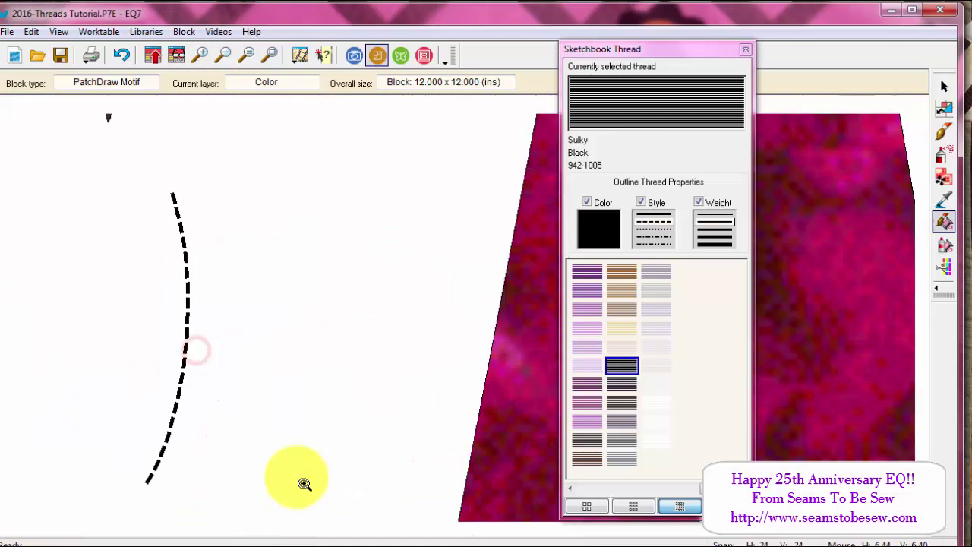
Apply the dashed Sulky Black outline thread to both eyebrows and the two lower lashes beside the right eye
{"action": "left_click", "coordinate": [270, 50]}
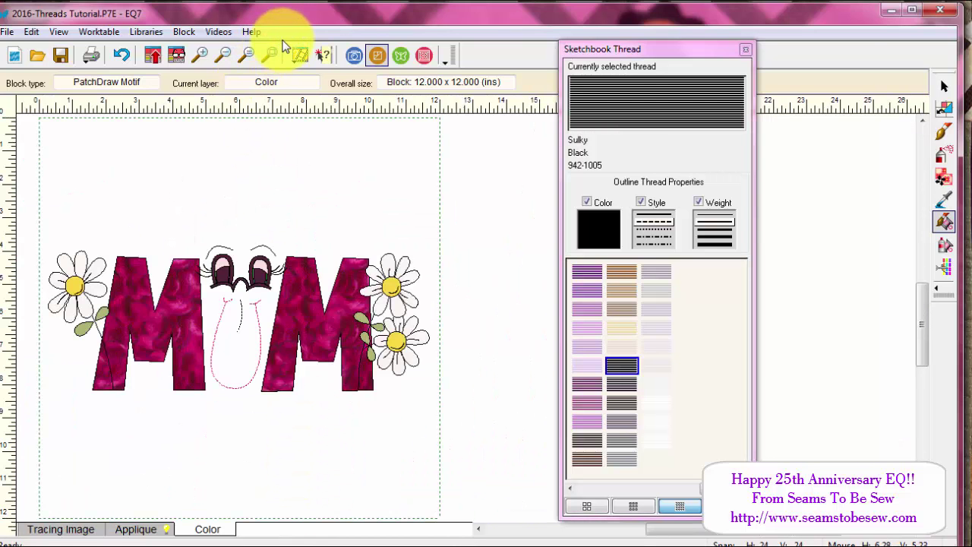
{"action": "left_click", "coordinate": [201, 57]}
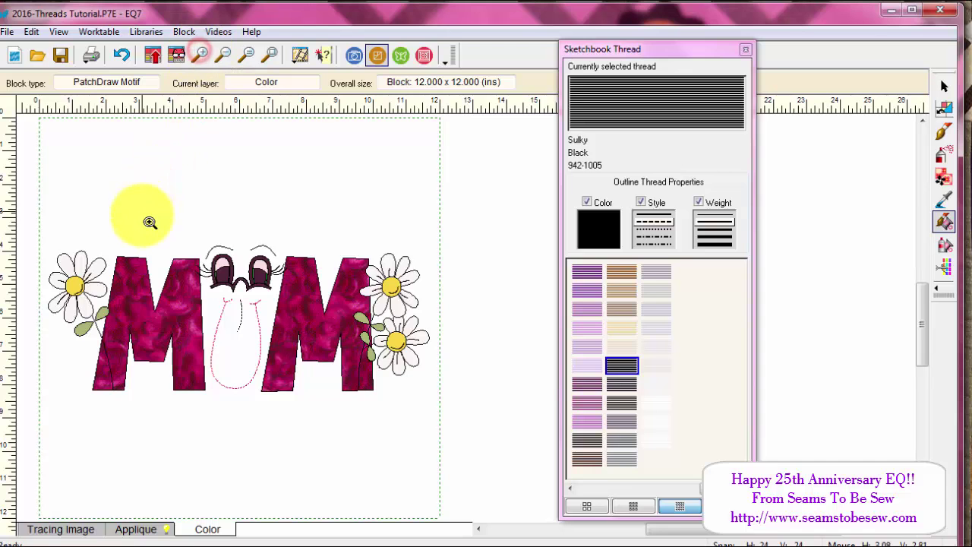
{"action": "left_click_drag", "start_coordinate": [155, 215], "coordinate": [322, 304]}
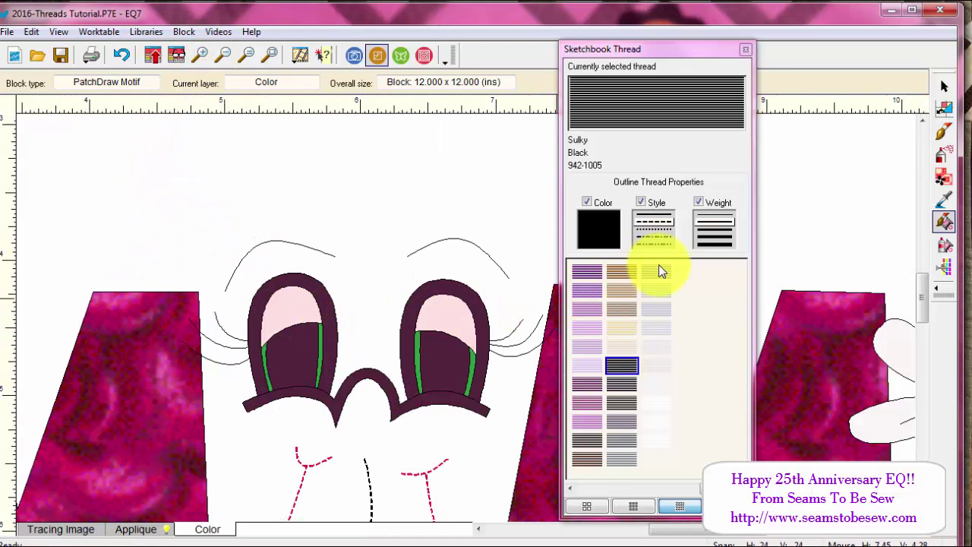
{"action": "left_click", "coordinate": [466, 241]}
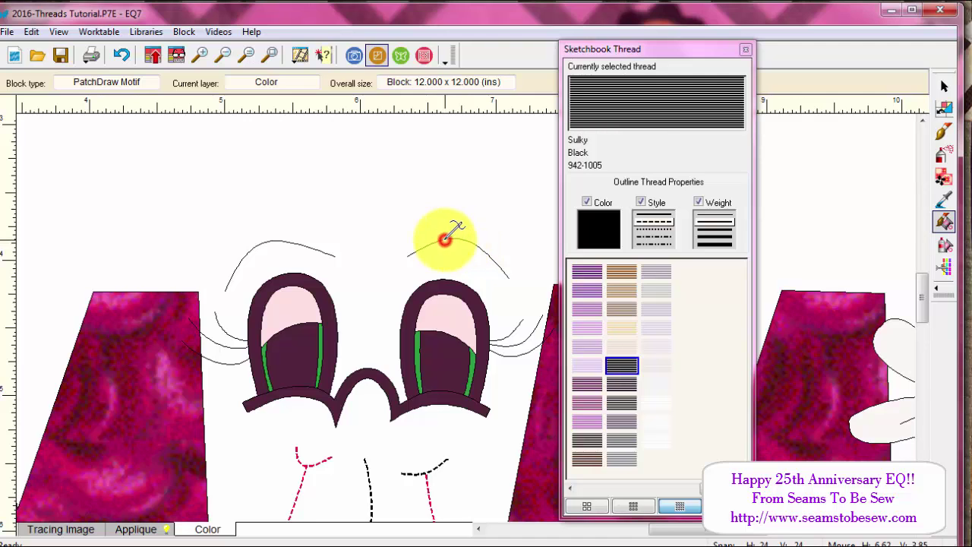
{"action": "left_click", "coordinate": [431, 243]}
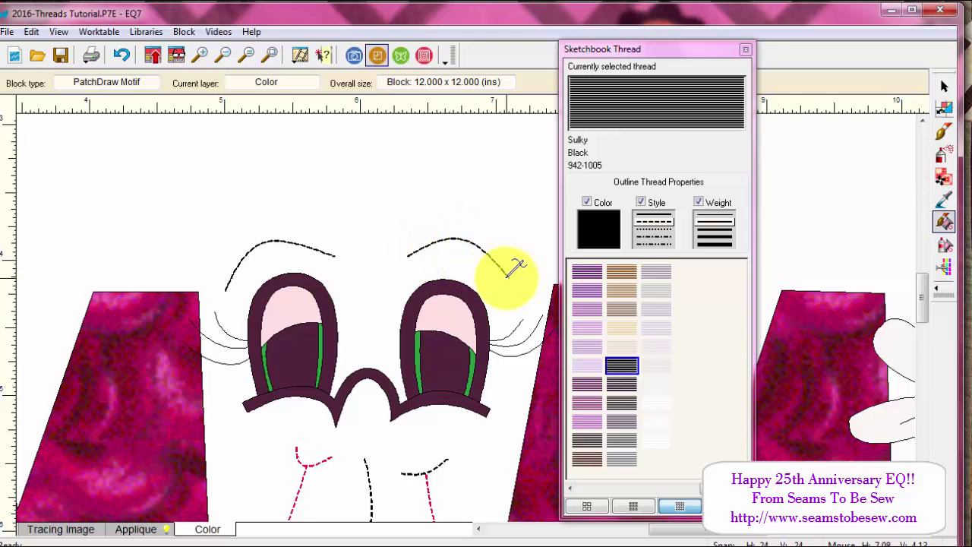
{"action": "mouse_move", "coordinate": [497, 232]}
{"action": "left_mouse_down"}
{"action": "mouse_move", "coordinate": [417, 172]}
{"action": "mouse_move", "coordinate": [380, 185]}
{"action": "mouse_move", "coordinate": [380, 228]}
{"action": "mouse_move", "coordinate": [237, 194]}
{"action": "mouse_move", "coordinate": [243, 249]}
{"action": "mouse_move", "coordinate": [213, 254]}
{"action": "mouse_move", "coordinate": [205, 221]}
{"action": "mouse_move", "coordinate": [227, 204]}
{"action": "mouse_move", "coordinate": [271, 217]}
{"action": "mouse_move", "coordinate": [379, 195]}
{"action": "mouse_move", "coordinate": [433, 211]}
{"action": "left_mouse_up"}
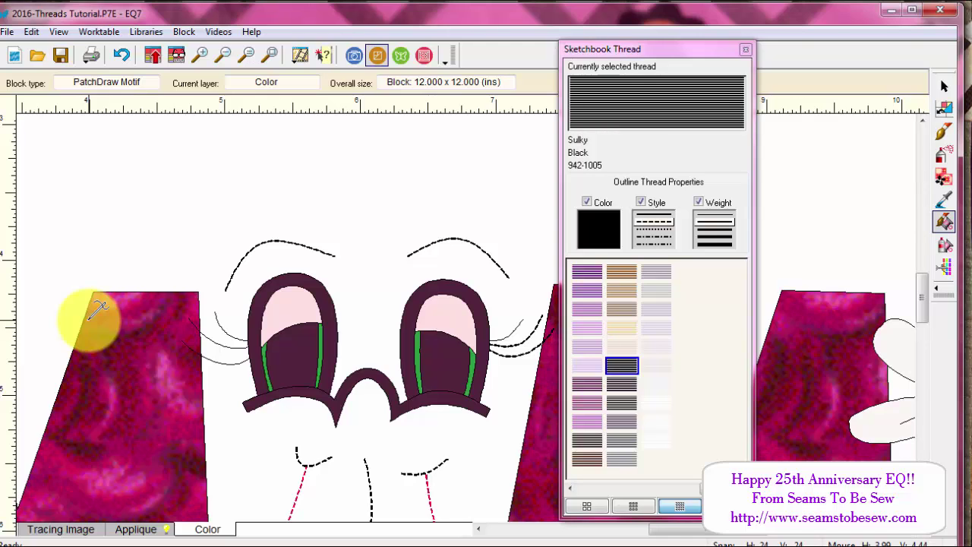
{"action": "left_click", "coordinate": [642, 205]}
{"action": "left_click", "coordinate": [703, 203]}
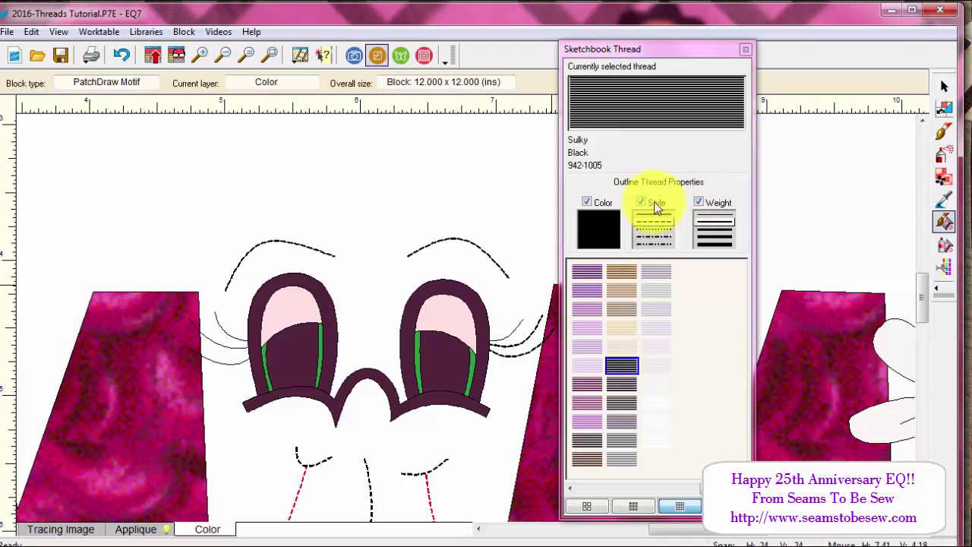
{"action": "left_click", "coordinate": [642, 203]}
{"action": "left_click", "coordinate": [700, 203]}
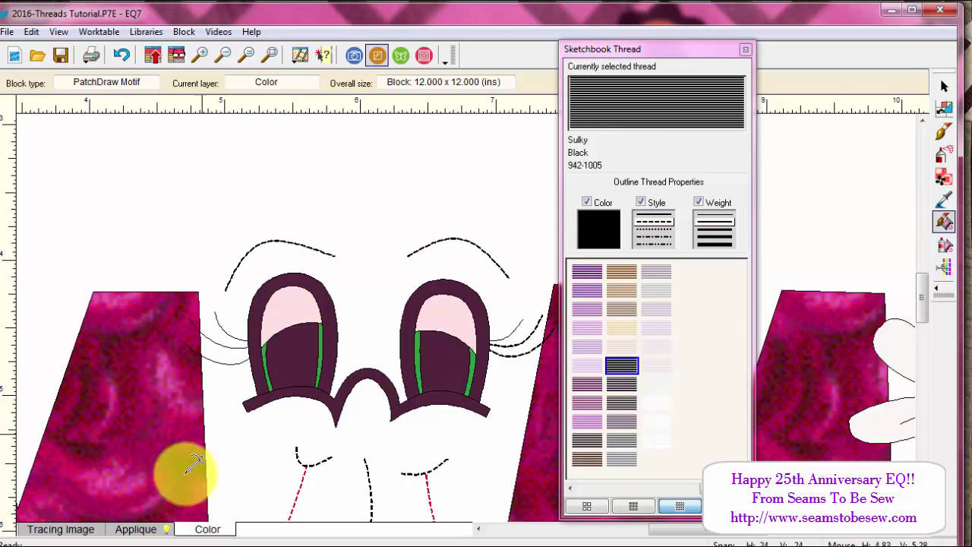
Examine the outline of the first M as a selected object on the Applique layer, and deselect it
{"action": "left_click", "coordinate": [152, 530]}
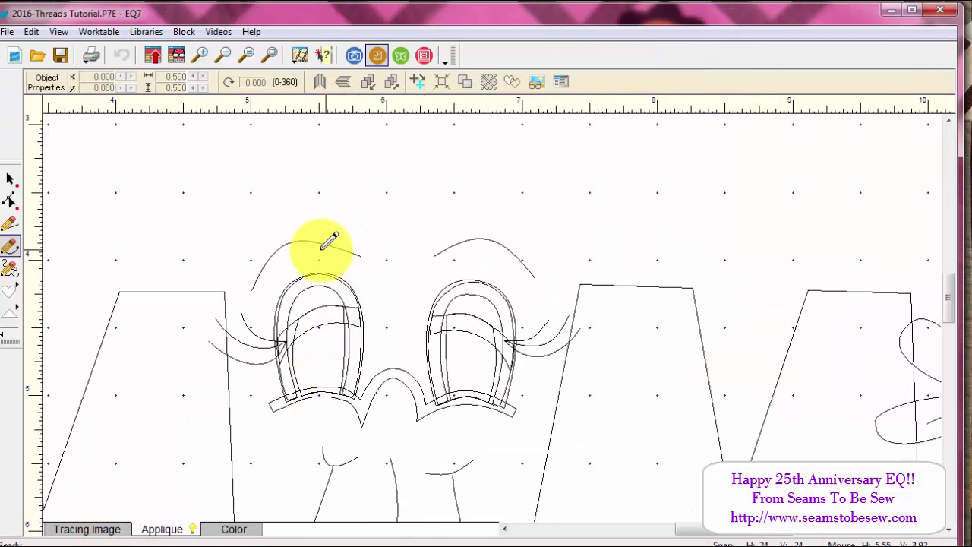
{"action": "left_click", "coordinate": [10, 178]}
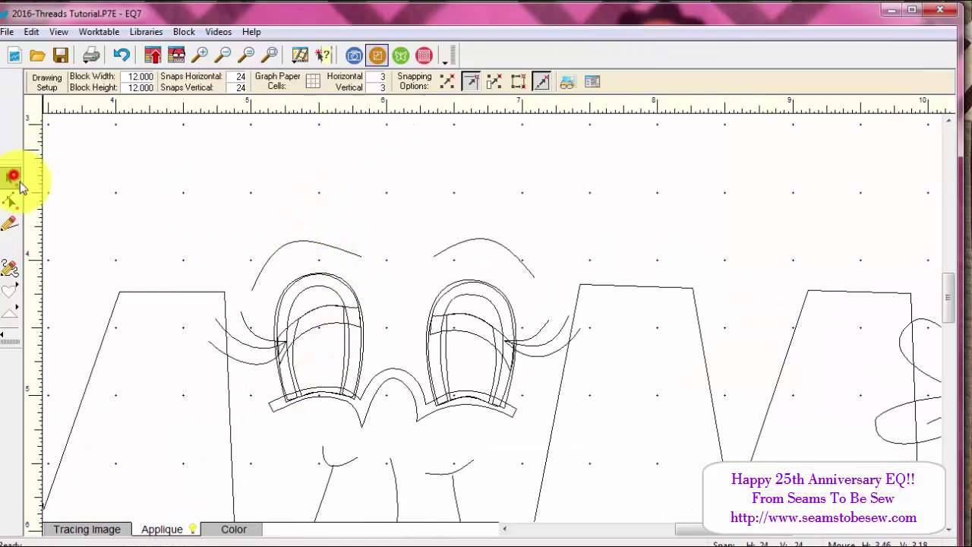
{"action": "left_click", "coordinate": [163, 291]}
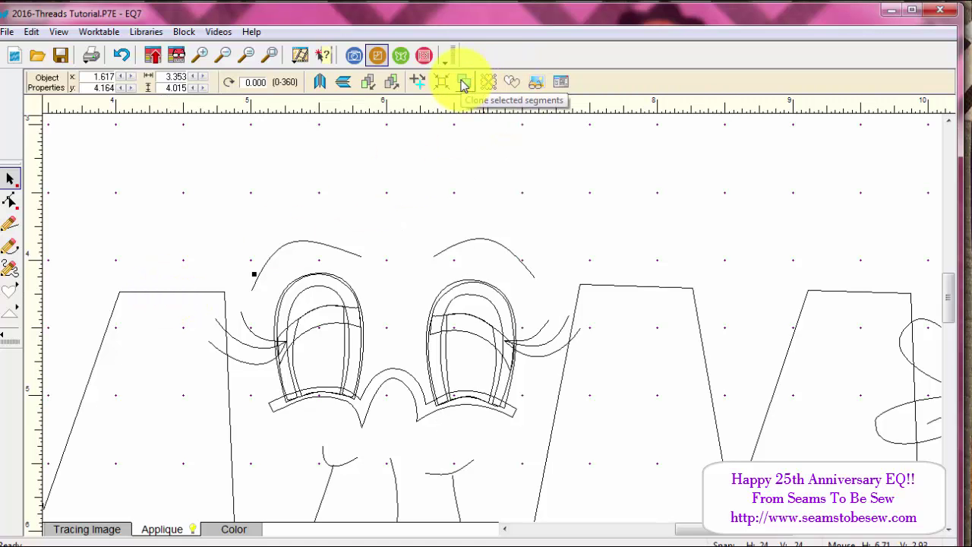
{"action": "left_click", "coordinate": [162, 294]}
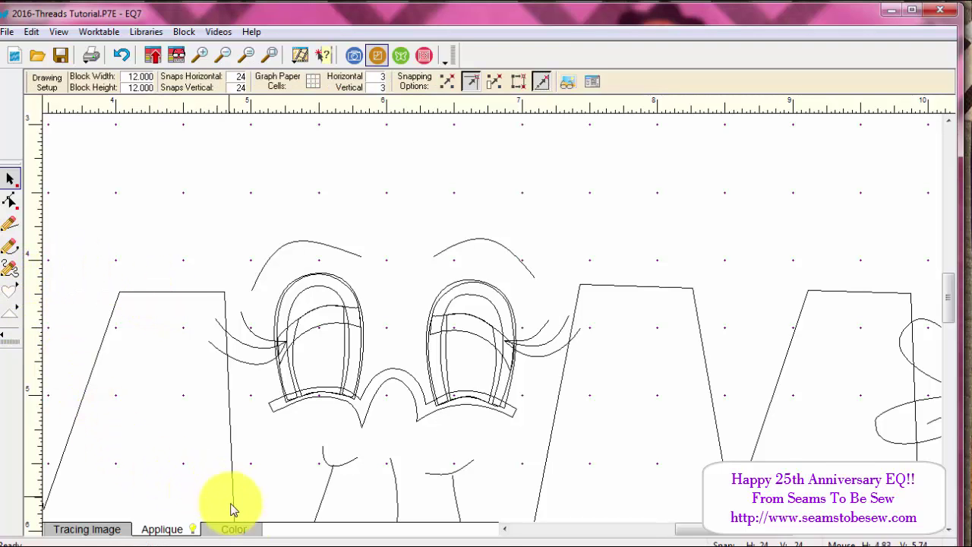
Return to the motif's Color layer, reactivate the outline thread tool and move the thread palette away from the eyes
{"action": "left_click", "coordinate": [234, 527]}
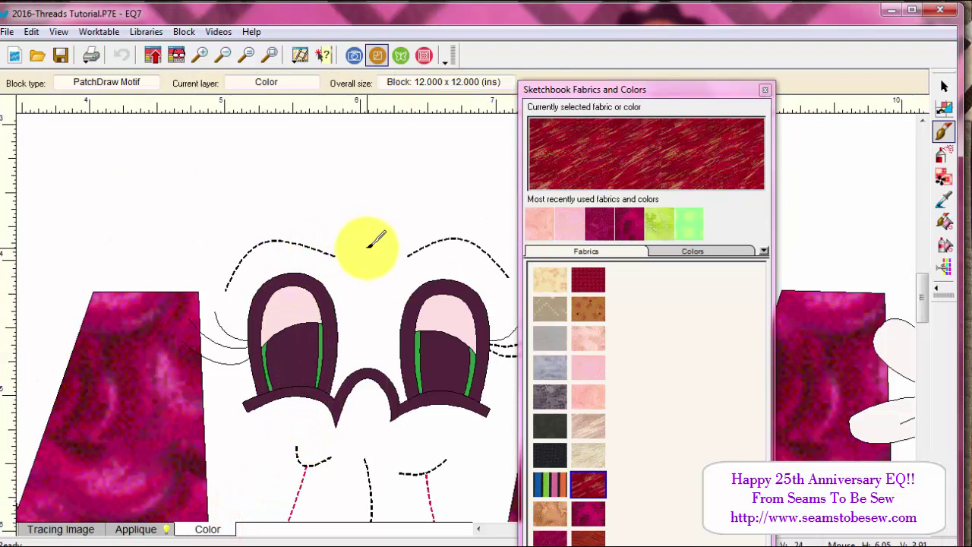
{"action": "mouse_move", "coordinate": [574, 89]}
{"action": "left_mouse_down"}
{"action": "mouse_move", "coordinate": [718, 89]}
{"action": "mouse_move", "coordinate": [959, 118]}
{"action": "left_mouse_up"}
{"action": "left_click", "coordinate": [944, 221]}
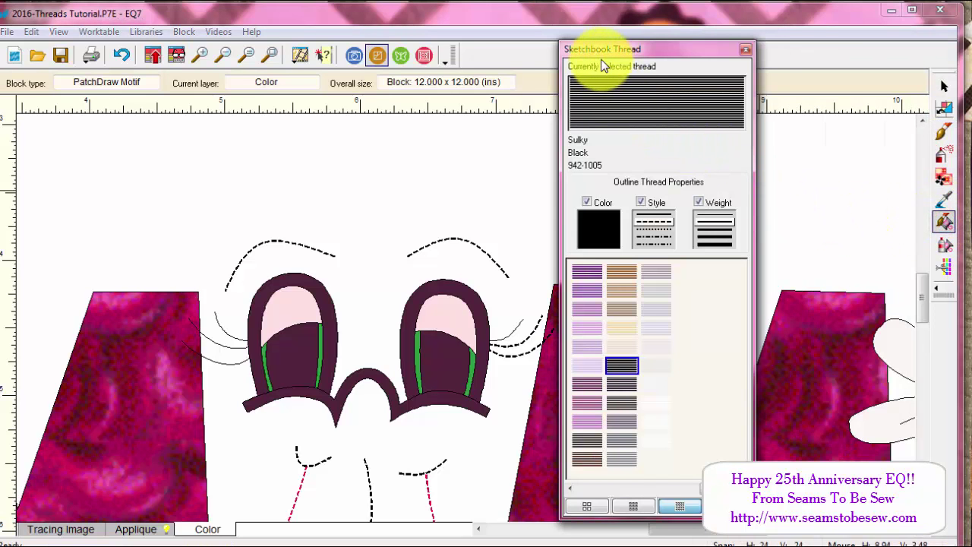
{"action": "left_click_drag", "start_coordinate": [602, 49], "coordinate": [687, 55]}
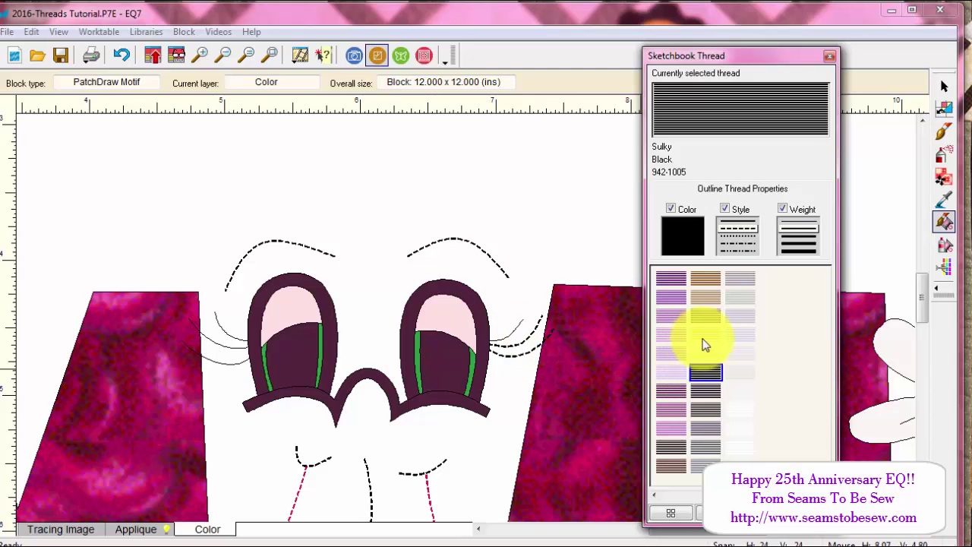
Try dashed Ackermann Carmel Cream outline thread on the right eye's lashes and both eyebrows
{"action": "left_click", "coordinate": [706, 297]}
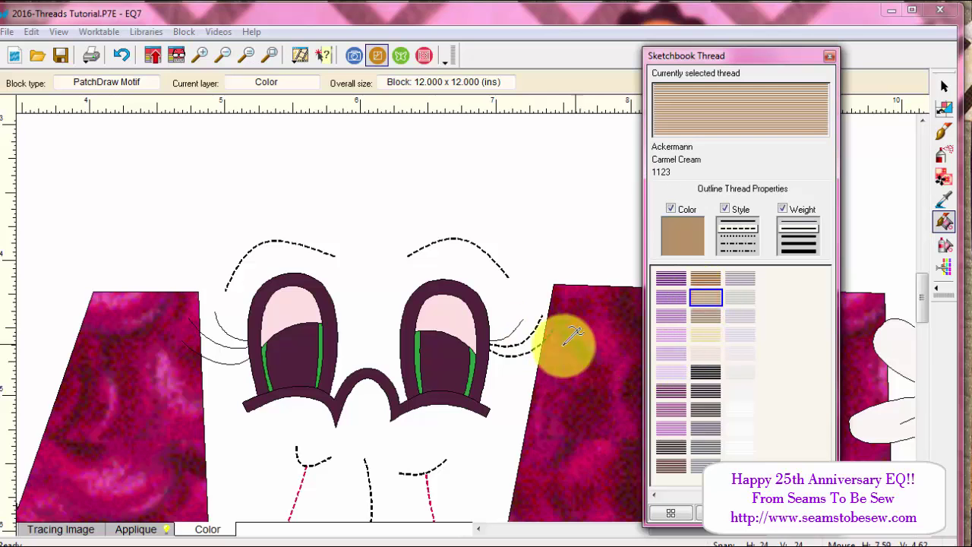
{"action": "left_click", "coordinate": [532, 331]}
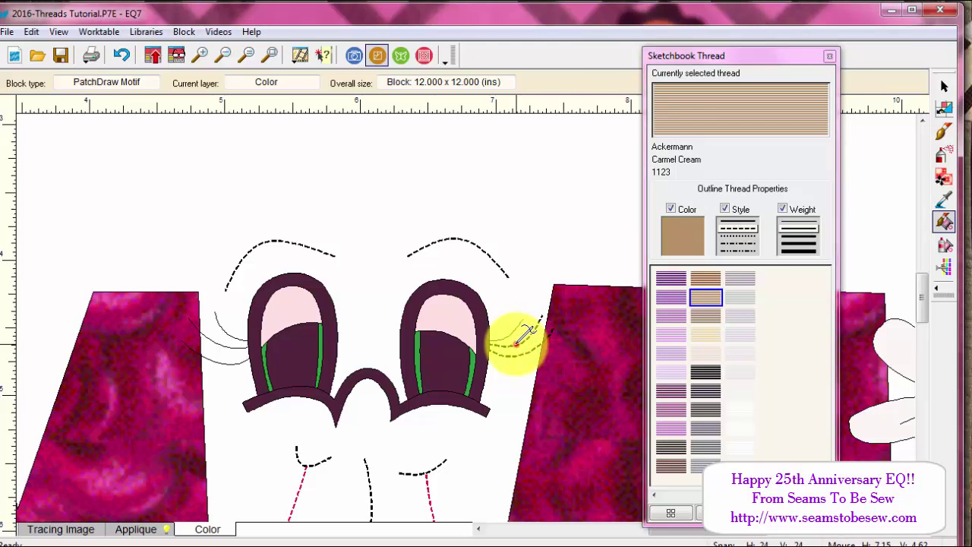
{"action": "left_click", "coordinate": [519, 339]}
{"action": "left_click", "coordinate": [511, 346]}
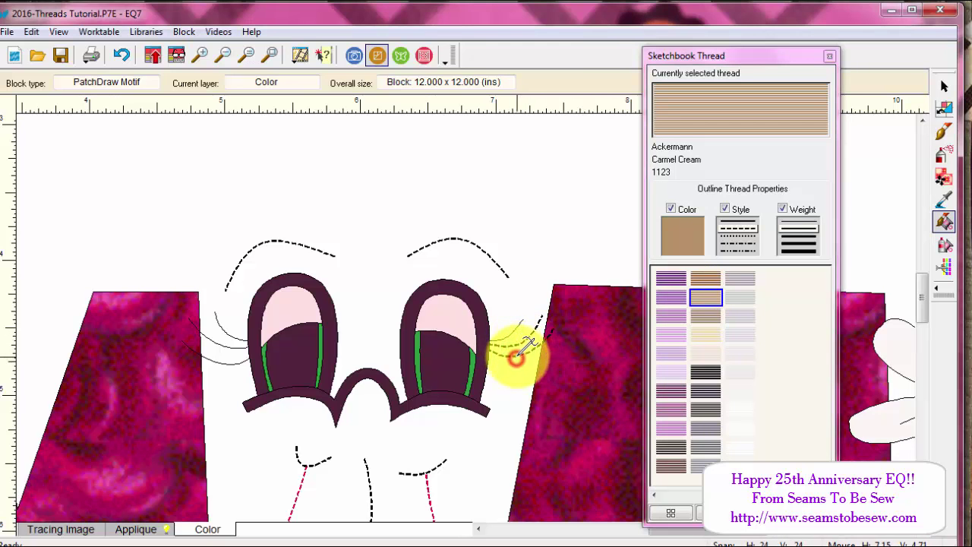
{"action": "left_click", "coordinate": [494, 260]}
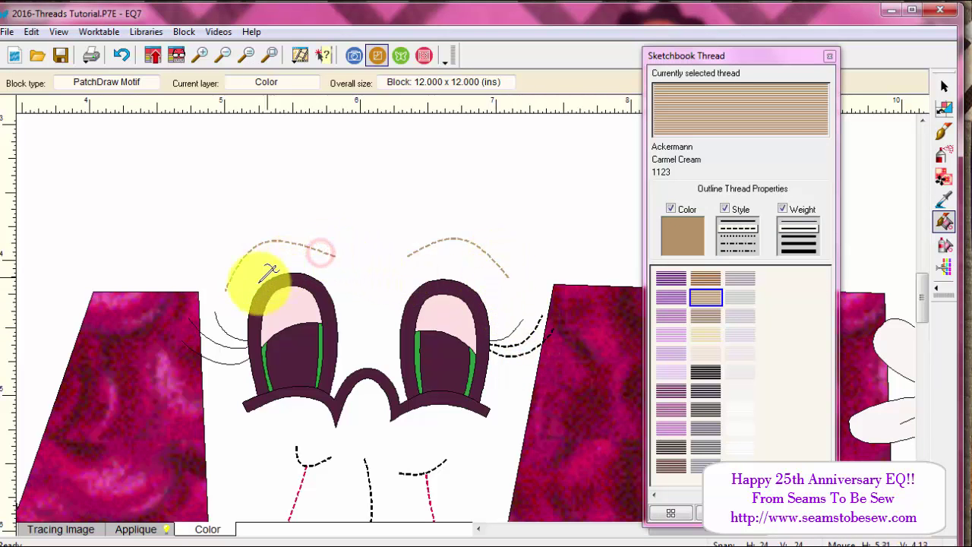
{"action": "left_click", "coordinate": [422, 466]}
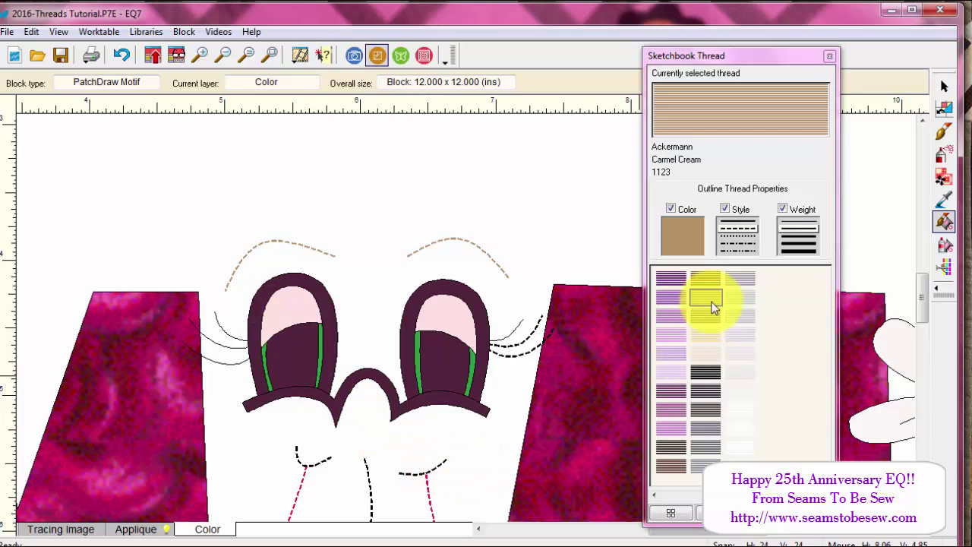
Apply dashed Robison-Anton Rosewood outline thread to the short curved lines at the upper ends of the U
{"action": "left_click", "coordinate": [670, 491]}
{"action": "left_click", "coordinate": [672, 391]}
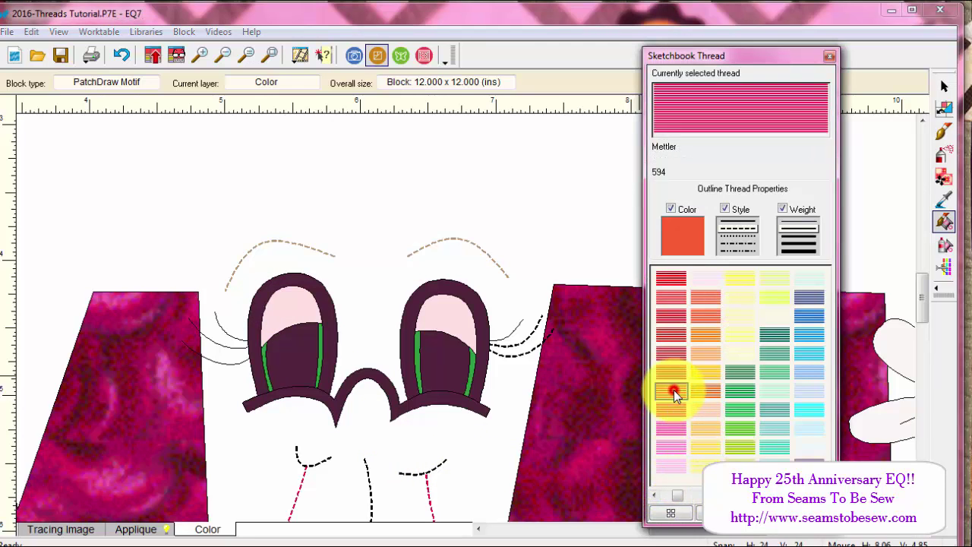
{"action": "left_click", "coordinate": [447, 458]}
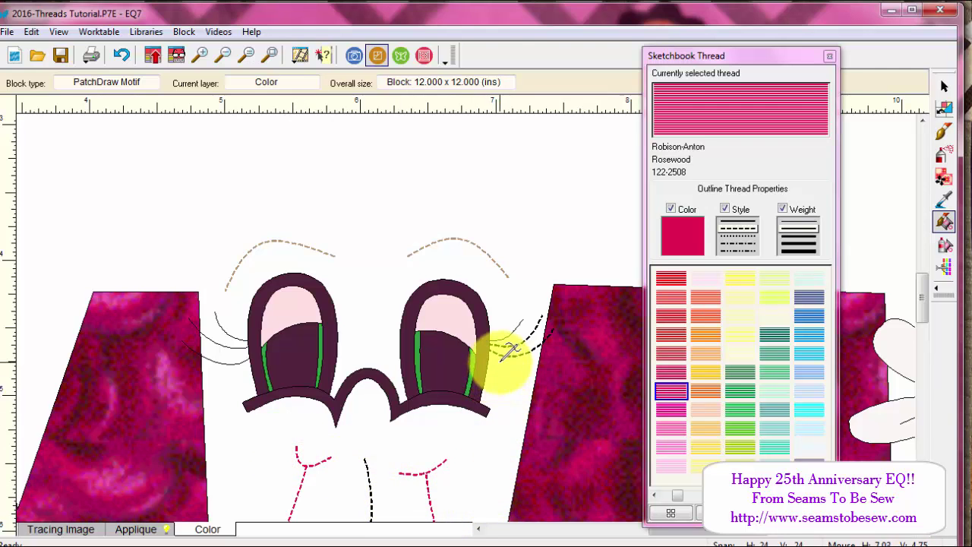
Try the dashed Rosewood outline thread on the lashes beside the right eye and undo the change to the eye's outline
{"action": "left_click", "coordinate": [541, 321]}
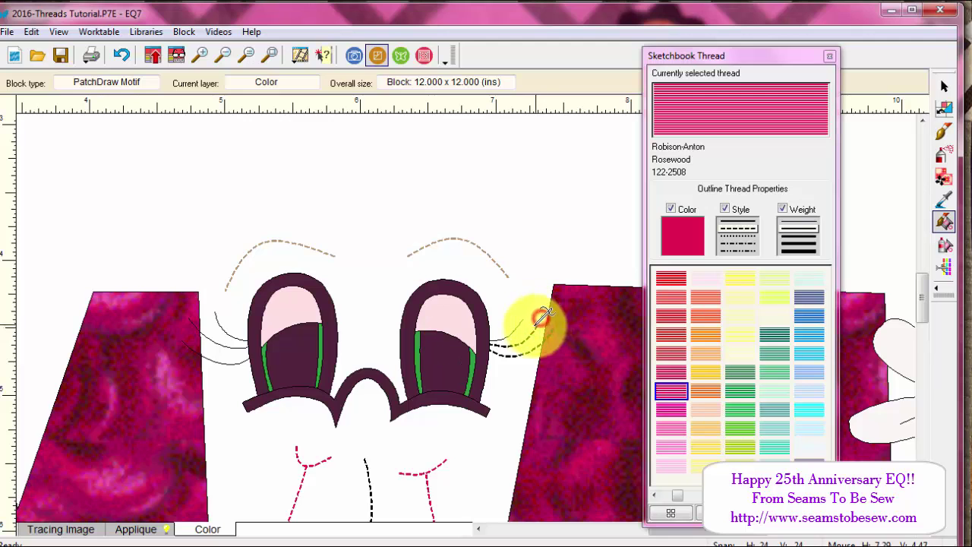
{"action": "left_click", "coordinate": [507, 342]}
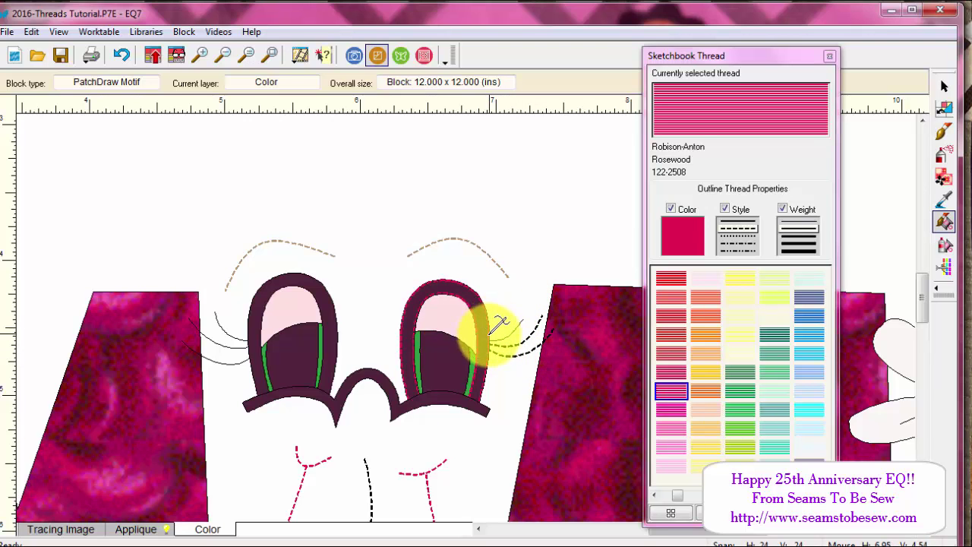
{"action": "left_click", "coordinate": [537, 314]}
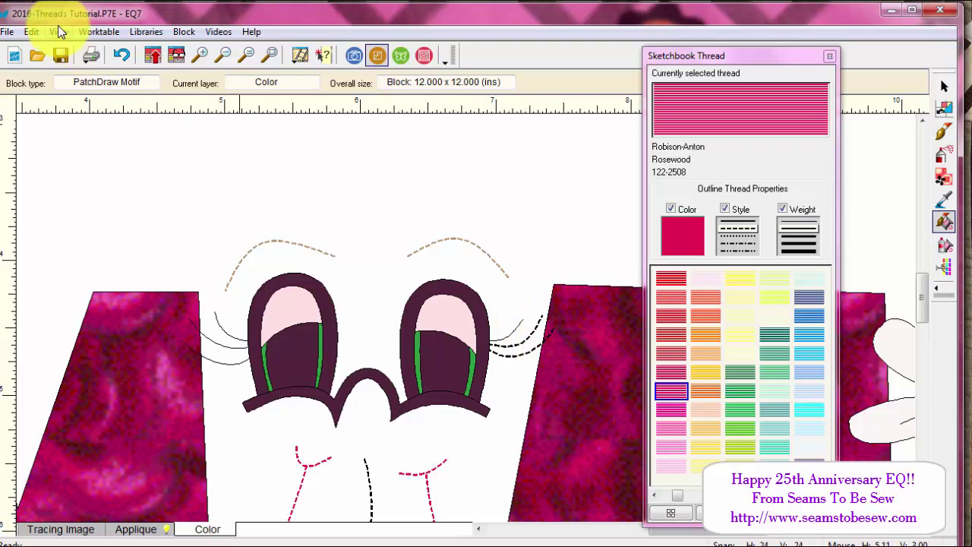
{"action": "left_click", "coordinate": [32, 32]}
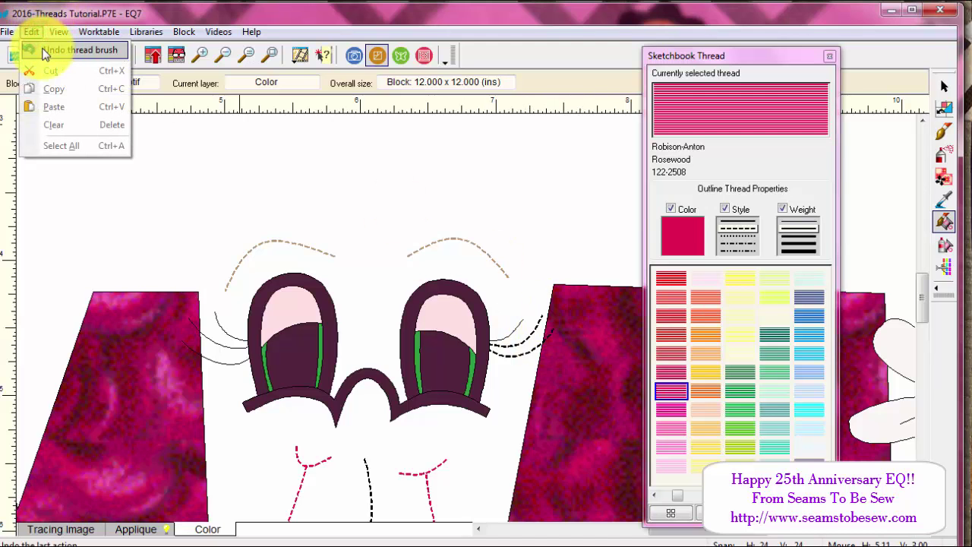
{"action": "left_click", "coordinate": [439, 148]}
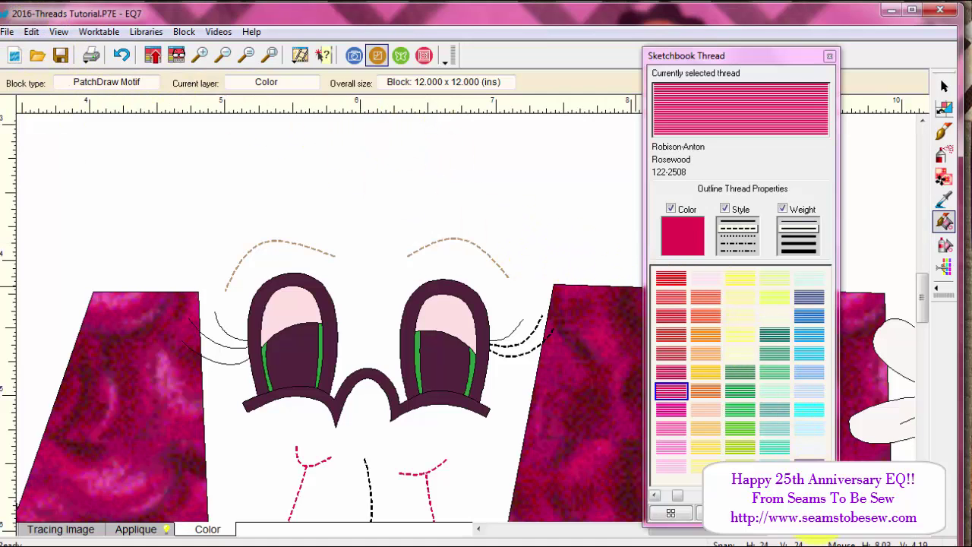
Choose Sulky Black thread and apply it as a dashed outline to both eyebrows
{"action": "scroll", "coordinate": [714, 391], "scroll_direction": "down", "scroll_amount": 3}
{"action": "left_click", "coordinate": [671, 391]}
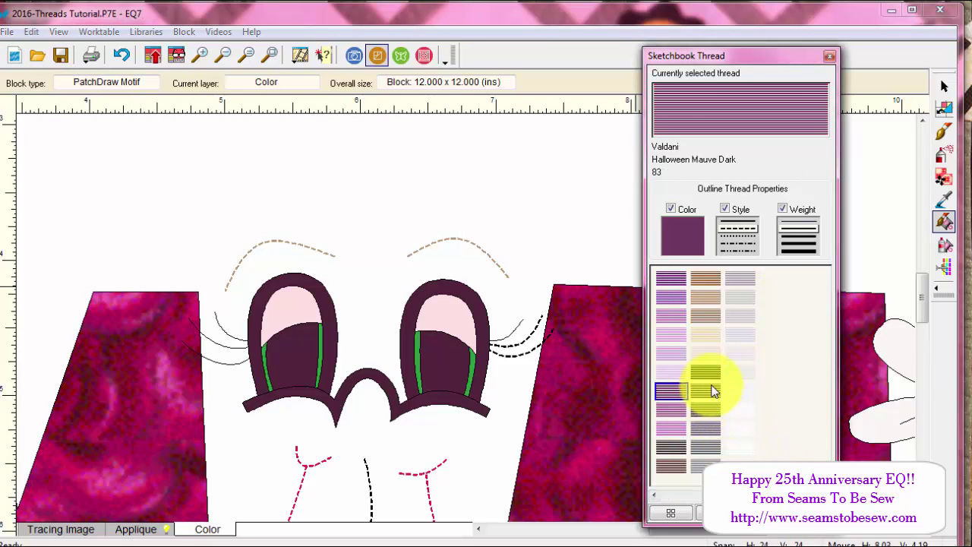
{"action": "left_click", "coordinate": [706, 376]}
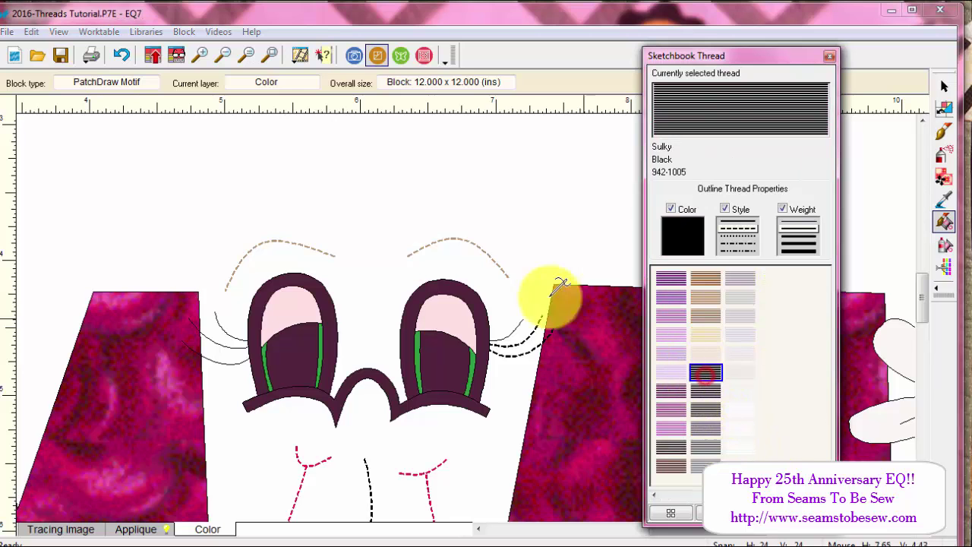
{"action": "left_click", "coordinate": [473, 241]}
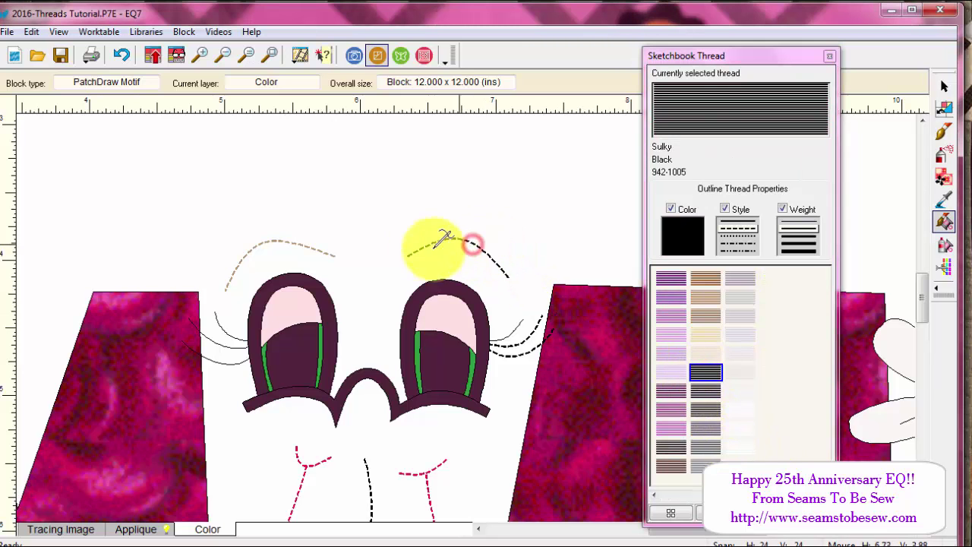
{"action": "left_click", "coordinate": [292, 241]}
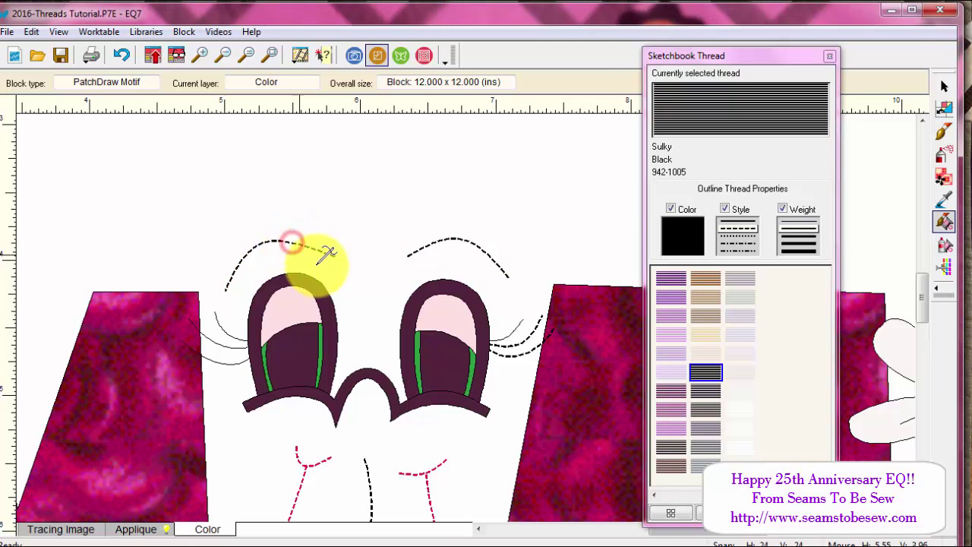
Try Sulky Black outline thread, dashed and solid, on both eyes' lashes and the short curve at the U's upper left end
{"action": "left_click", "coordinate": [525, 339]}
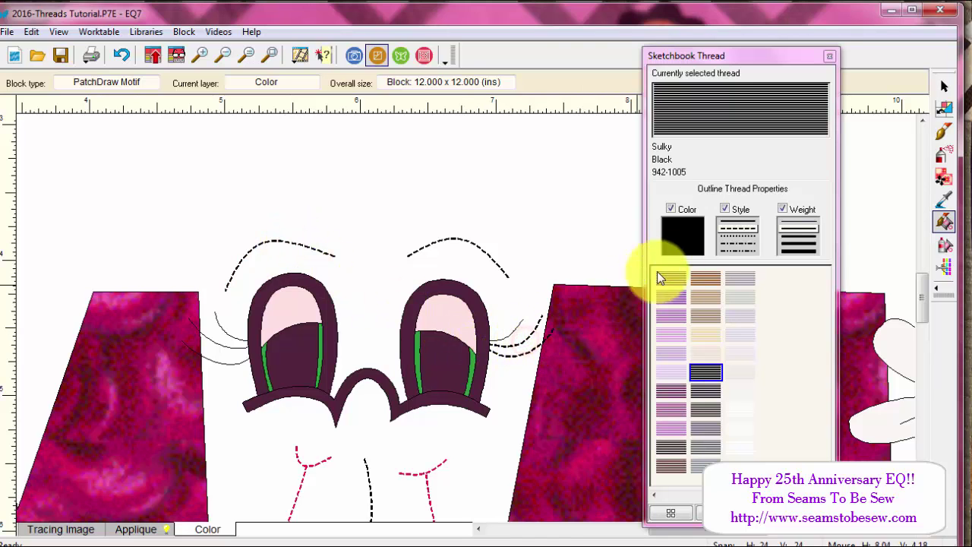
{"action": "left_click", "coordinate": [727, 223]}
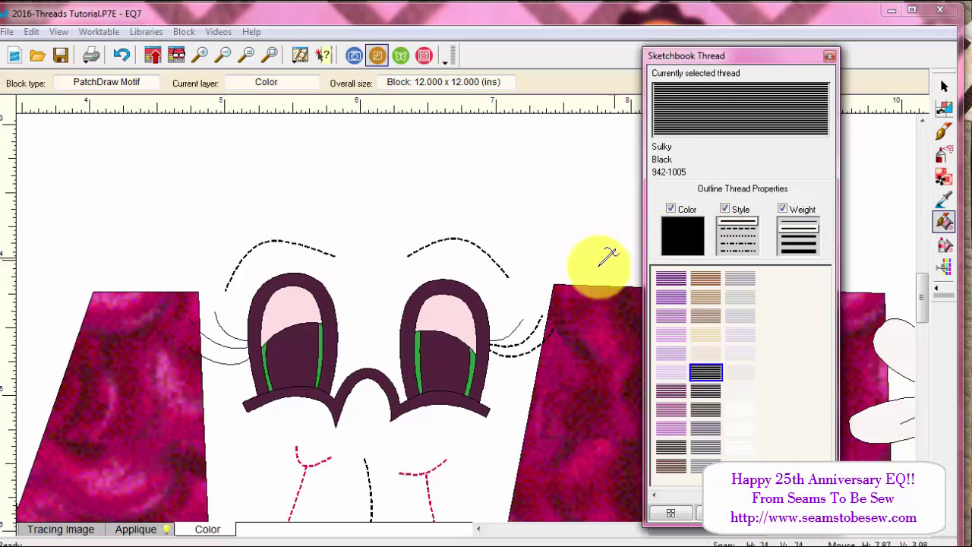
{"action": "left_click", "coordinate": [514, 342]}
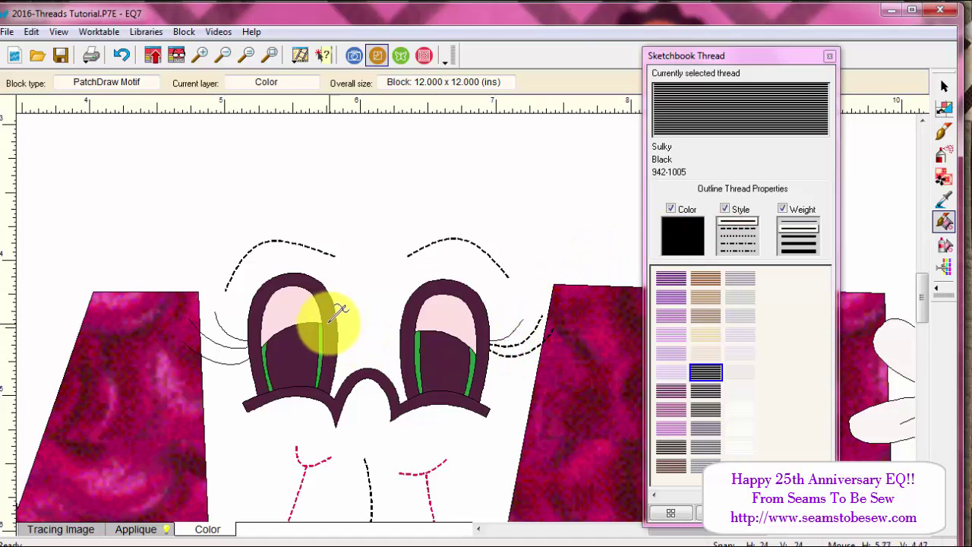
{"action": "left_click", "coordinate": [228, 336]}
{"action": "left_click", "coordinate": [220, 363]}
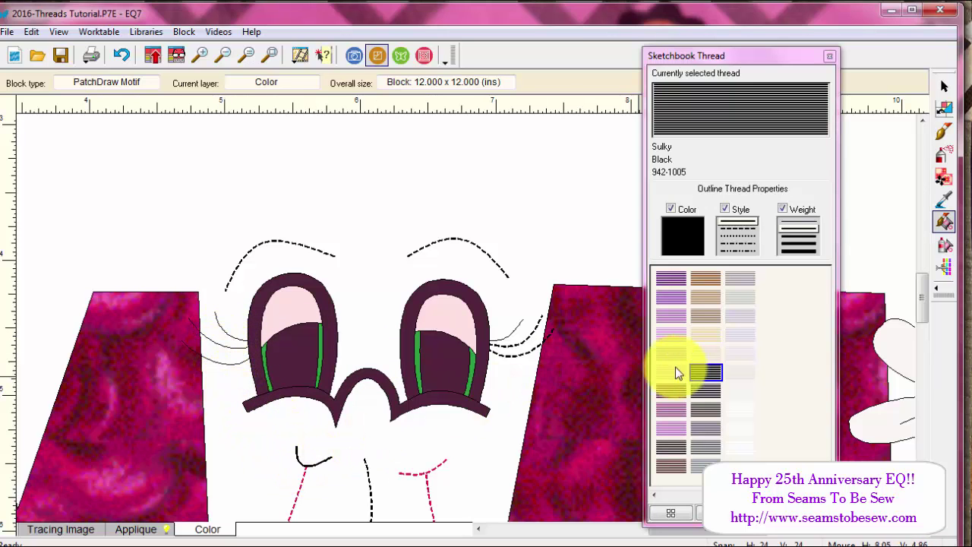
Choose Robison-Anton Rosewood thread and apply it as a dashed outline to the short curve at the U's upper left end
{"action": "left_click", "coordinate": [675, 499]}
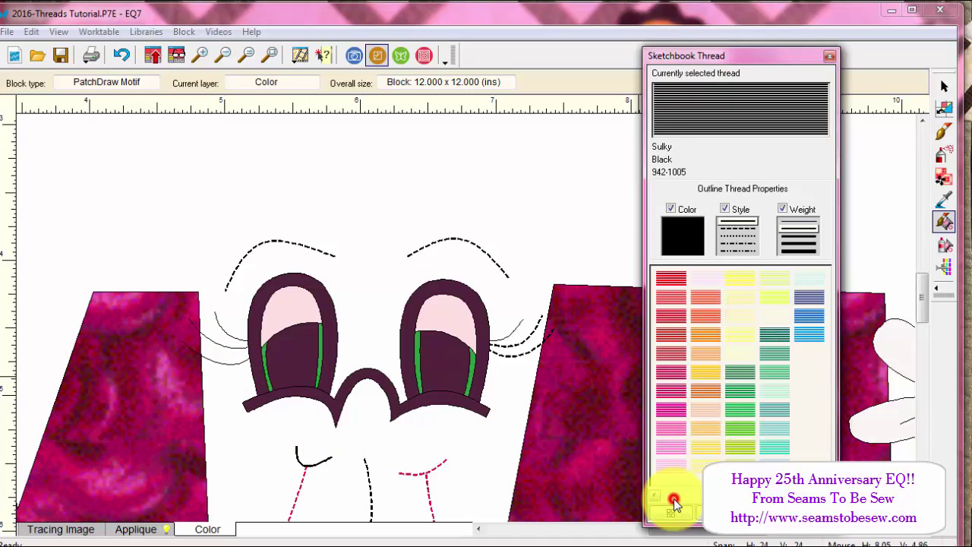
{"action": "left_click", "coordinate": [672, 353]}
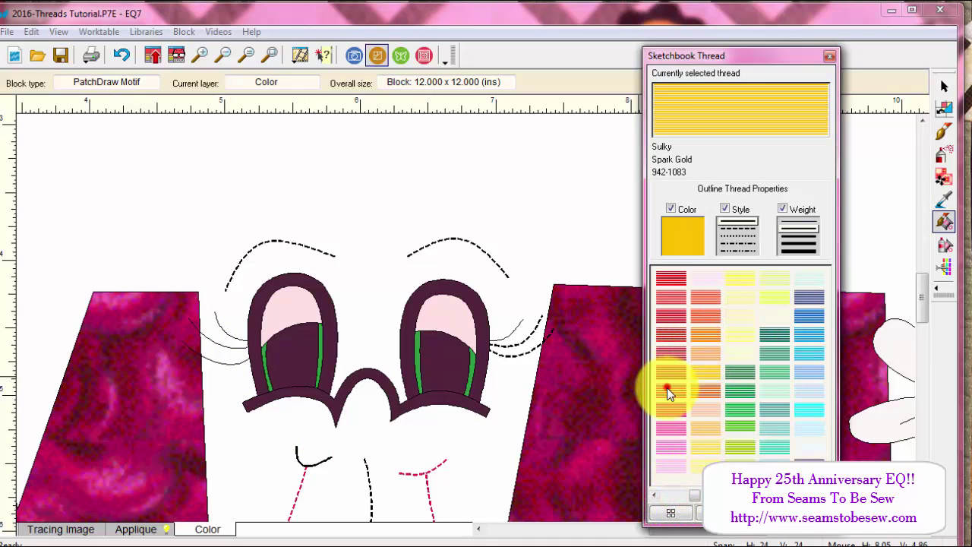
{"action": "left_click", "coordinate": [669, 389]}
{"action": "left_click", "coordinate": [332, 452]}
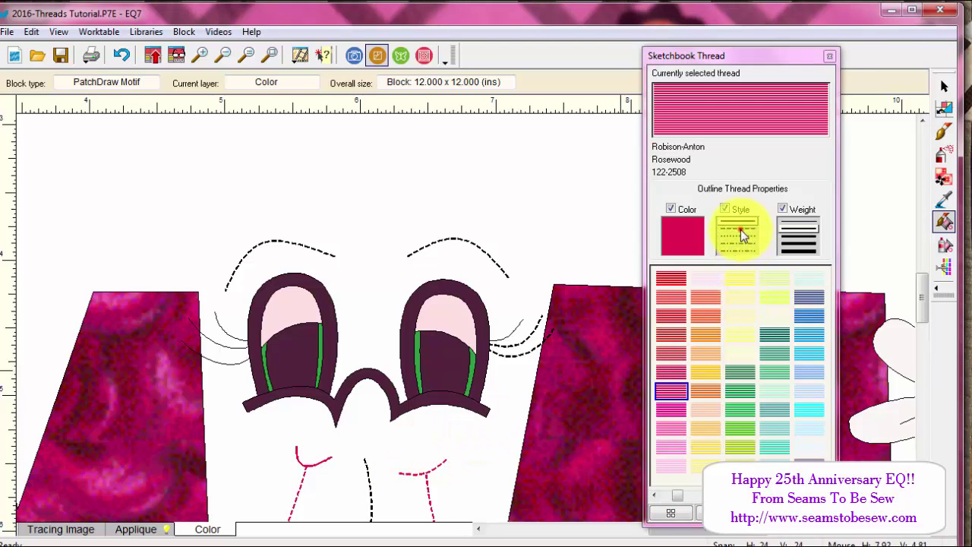
{"action": "left_click", "coordinate": [325, 454]}
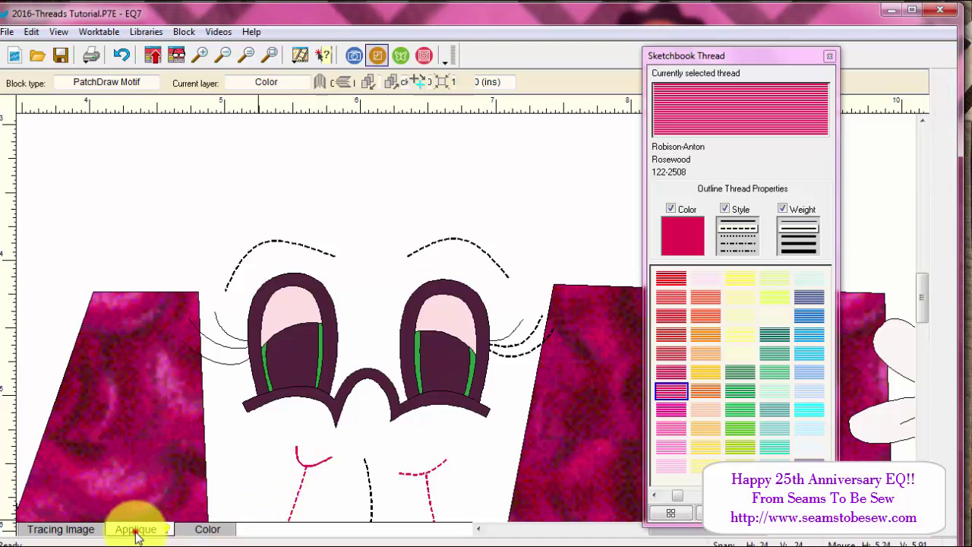
Examine the lashes beside the right eye as separately drawn lines on the Applique layer
{"action": "left_click", "coordinate": [135, 529]}
{"action": "left_click", "coordinate": [221, 530]}
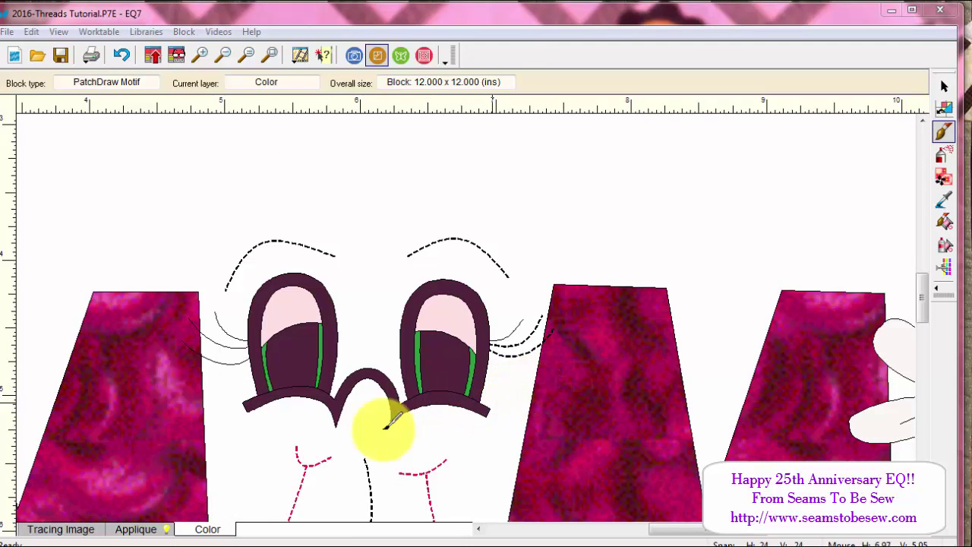
{"action": "left_click", "coordinate": [136, 530]}
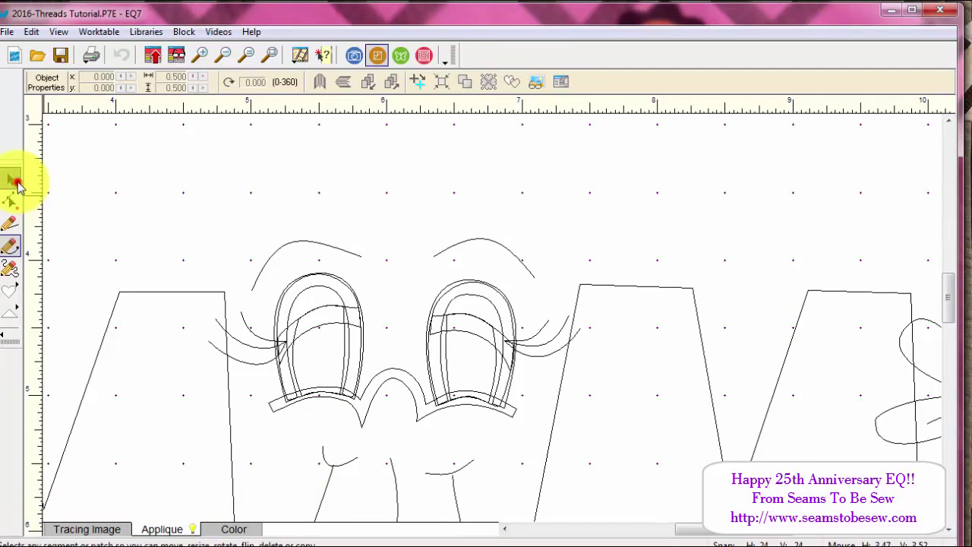
{"action": "left_click", "coordinate": [11, 180]}
{"action": "left_click", "coordinate": [531, 348]}
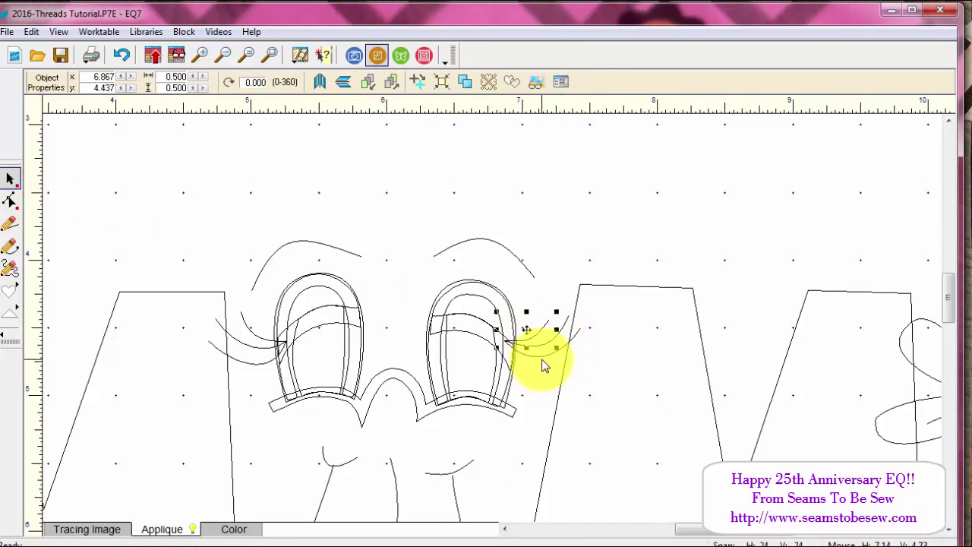
{"action": "left_click", "coordinate": [223, 176]}
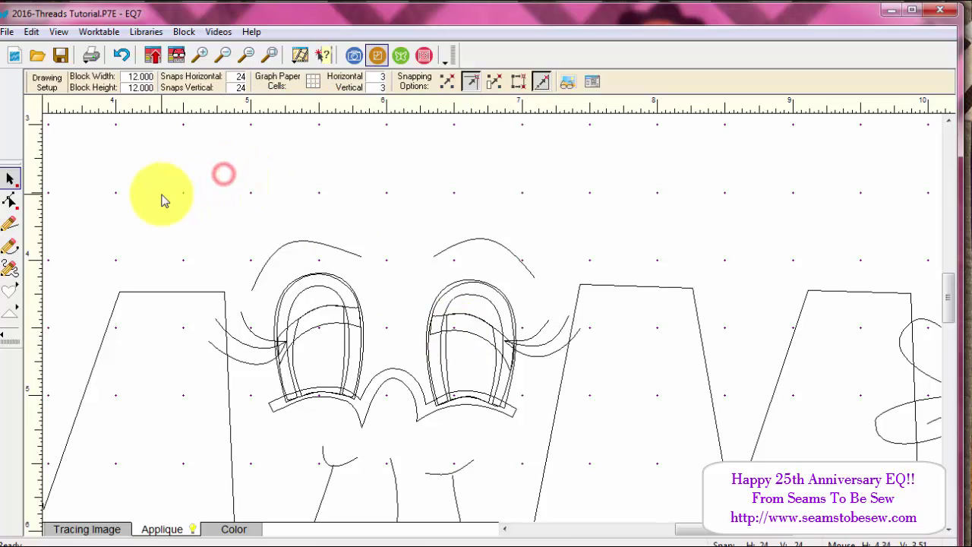
Draw three freehand lash curves fanning out from one point above the right eyebrow, about 0.50, 0.55 and 0.72 in wide
{"action": "left_click", "coordinate": [6, 265]}
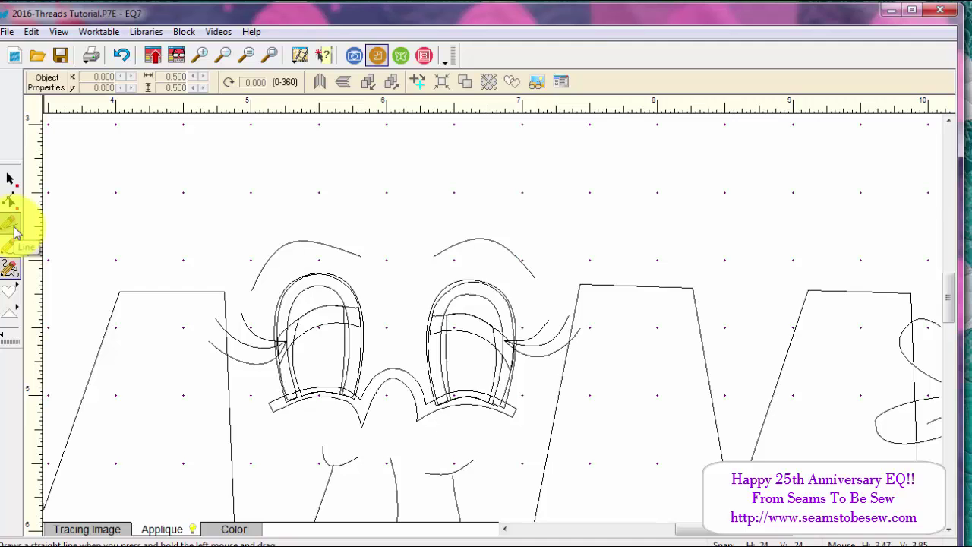
{"action": "left_click", "coordinate": [10, 267]}
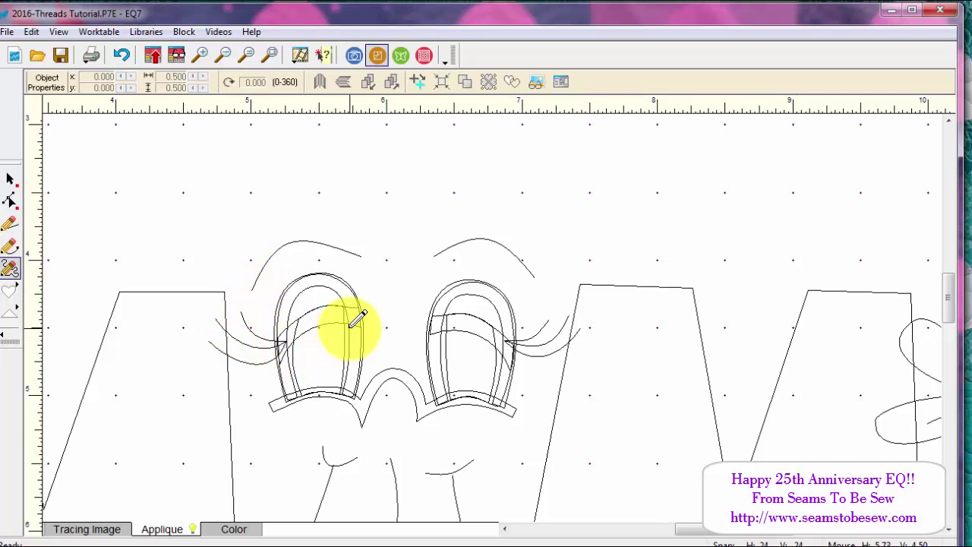
{"action": "left_click", "coordinate": [454, 203]}
{"action": "left_click_drag", "start_coordinate": [515, 190], "coordinate": [521, 182]}
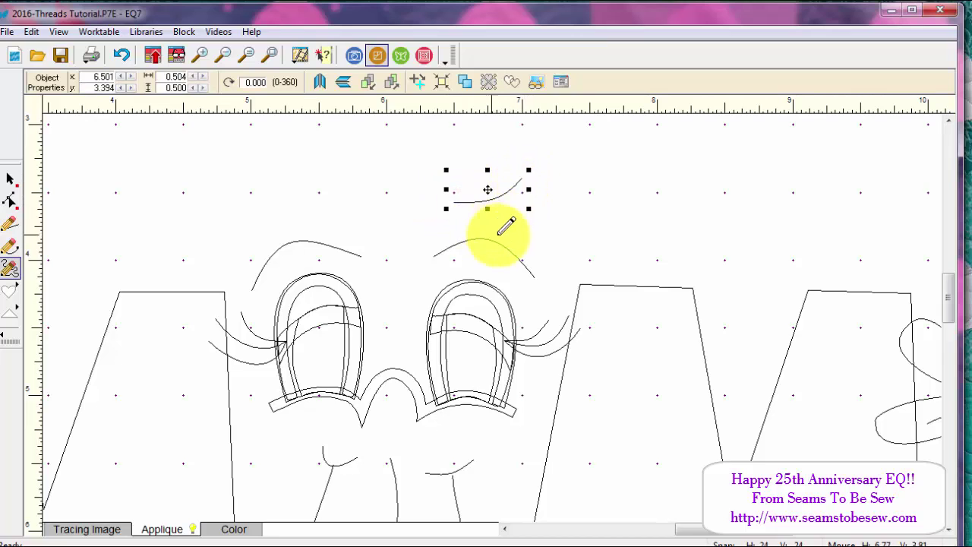
{"action": "left_click", "coordinate": [454, 218]}
{"action": "mouse_move", "coordinate": [456, 204]}
{"action": "left_mouse_down"}
{"action": "mouse_move", "coordinate": [495, 204]}
{"action": "mouse_move", "coordinate": [521, 185]}
{"action": "mouse_move", "coordinate": [528, 191]}
{"action": "left_mouse_up"}
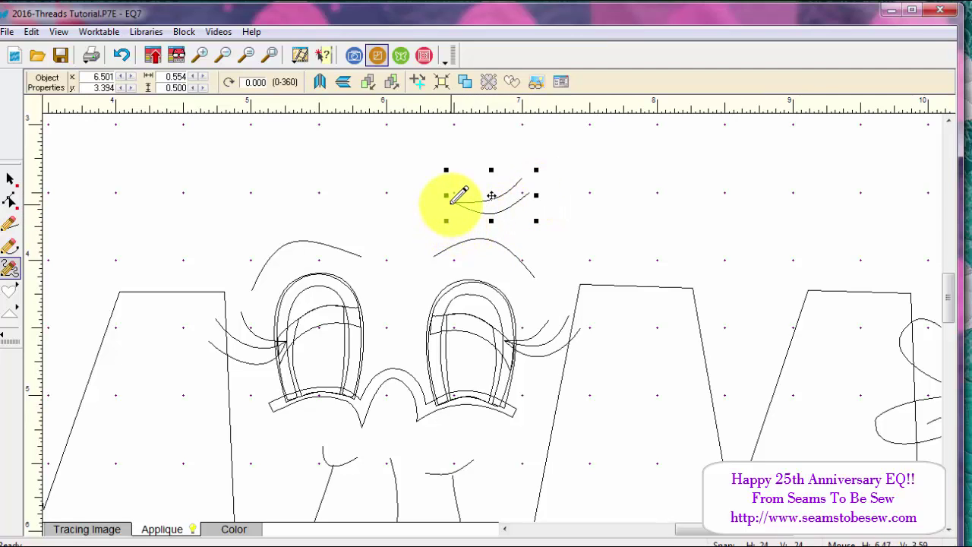
{"action": "left_click_drag", "start_coordinate": [454, 203], "coordinate": [550, 216]}
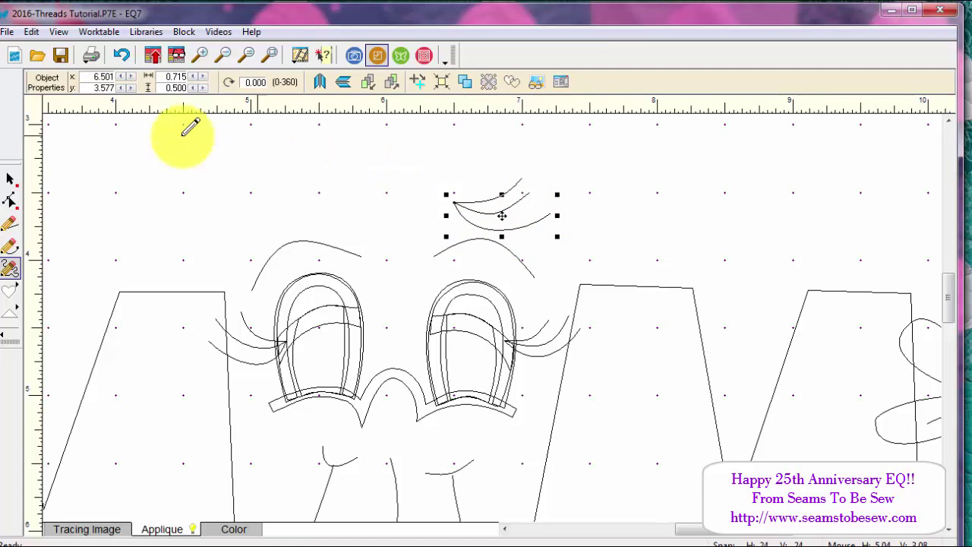
Select all three new lash curves together and move them up and left to about x 6.249, y 3.078
{"action": "left_click", "coordinate": [12, 174]}
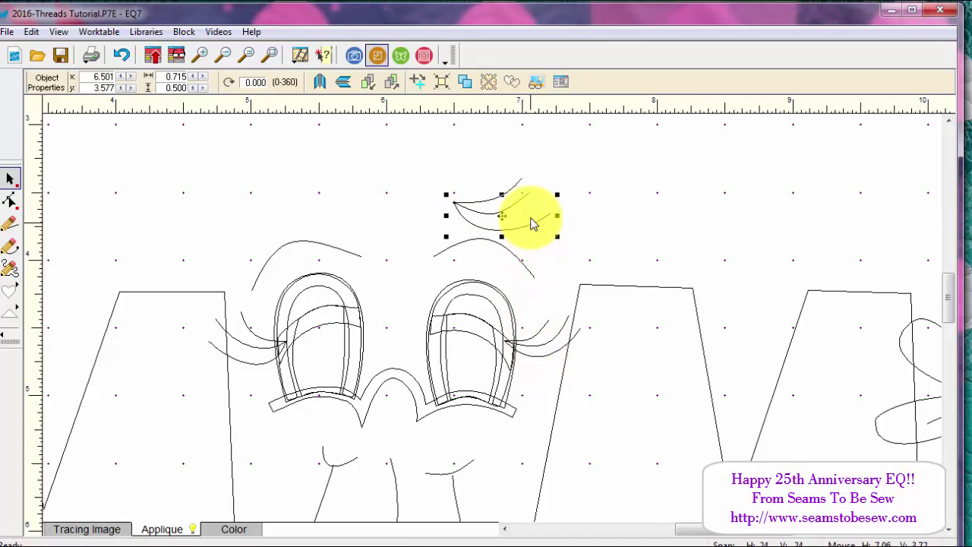
{"action": "left_click_drag", "start_coordinate": [502, 218], "coordinate": [577, 245]}
{"action": "left_click_drag", "start_coordinate": [503, 205], "coordinate": [468, 163]}
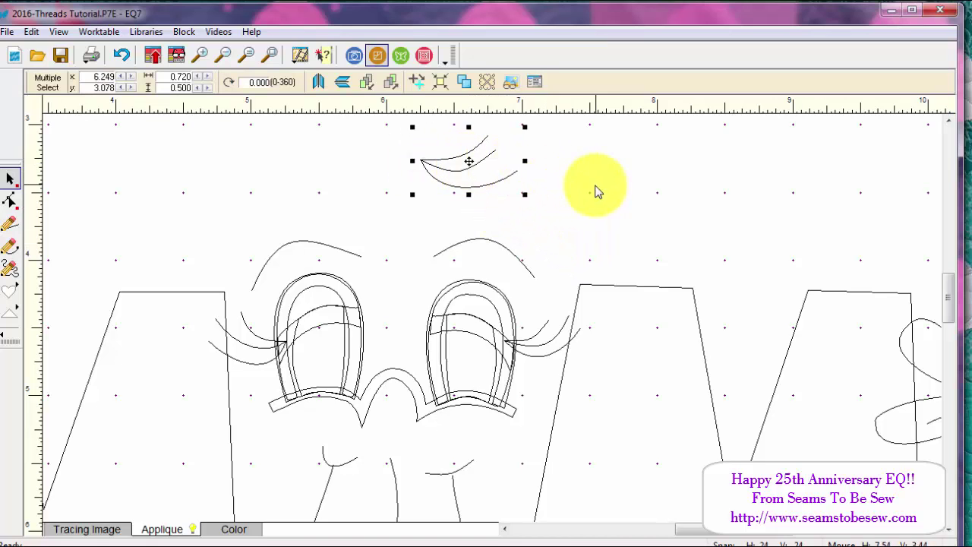
Clone the three lash curves, place the copy above the left eyebrow and flip it horizontally
{"action": "left_click", "coordinate": [464, 81]}
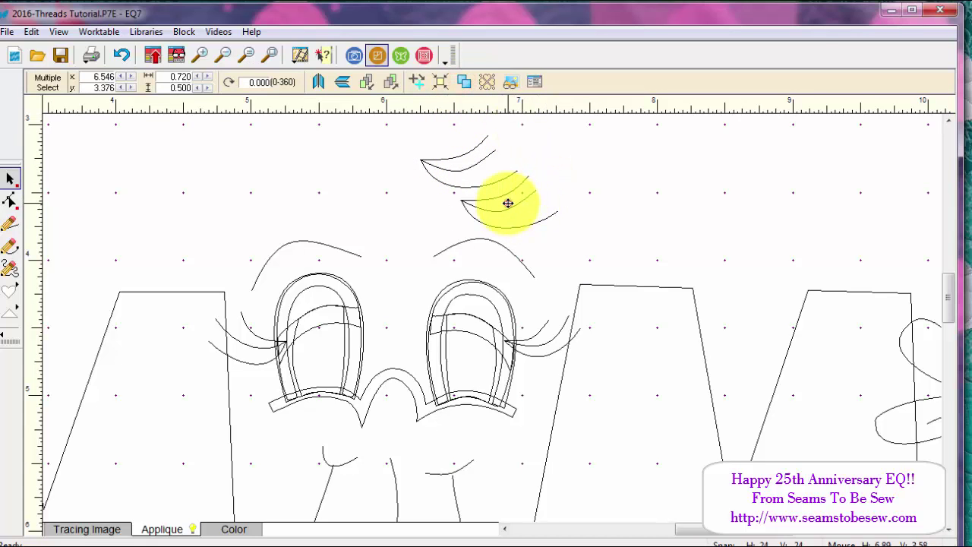
{"action": "left_click_drag", "start_coordinate": [508, 203], "coordinate": [343, 174]}
{"action": "left_click", "coordinate": [318, 81]}
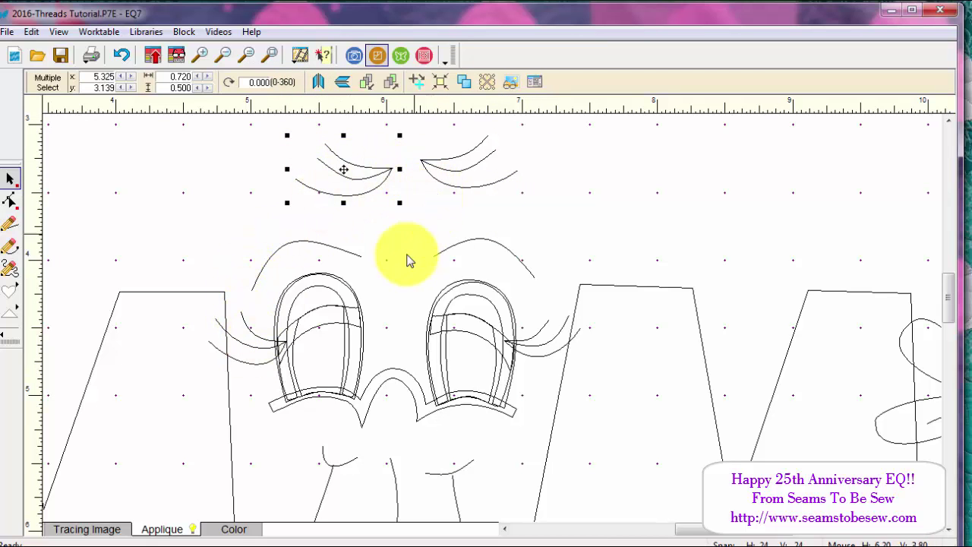
Check the two new lash groups on the Color layer, then fit the whole motif in view on the Applique layer
{"action": "left_click", "coordinate": [224, 525]}
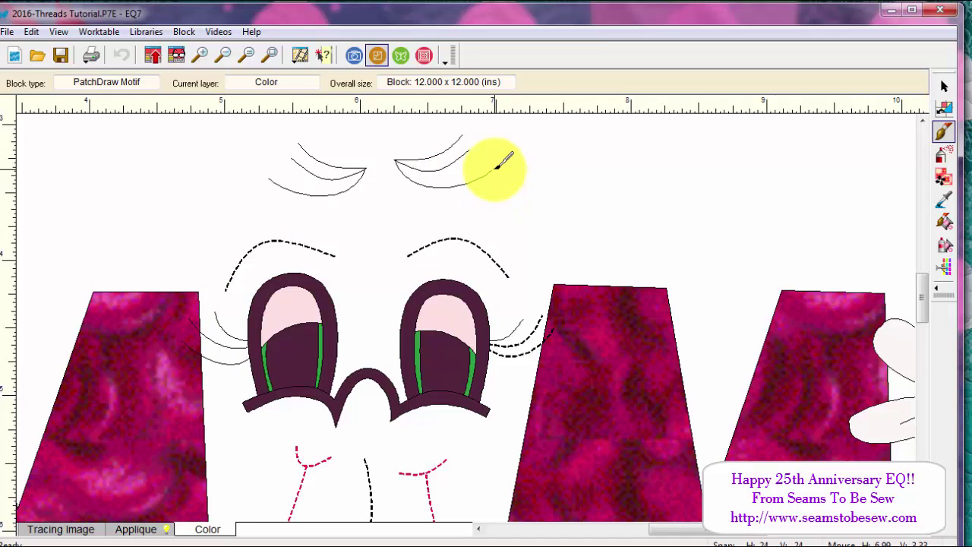
{"action": "left_click", "coordinate": [155, 529]}
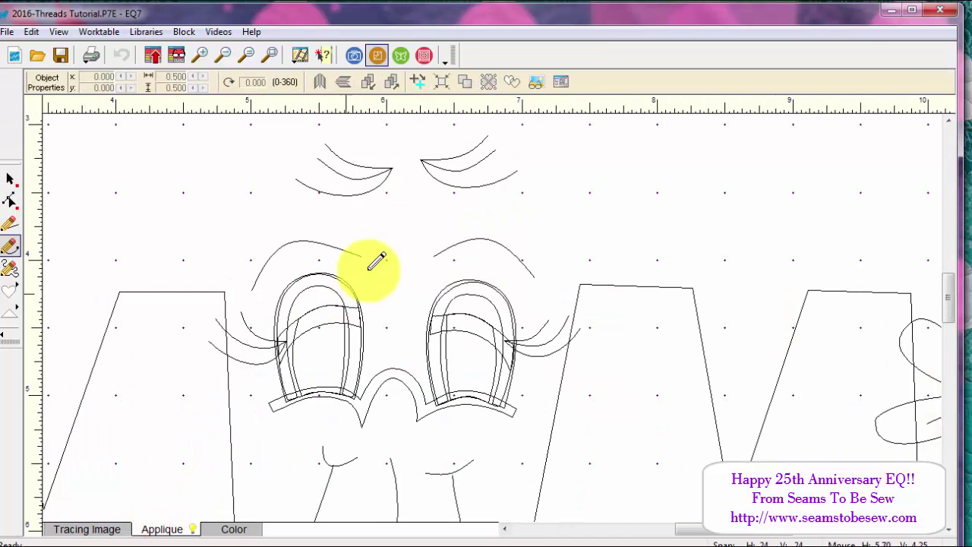
{"action": "left_click", "coordinate": [271, 58]}
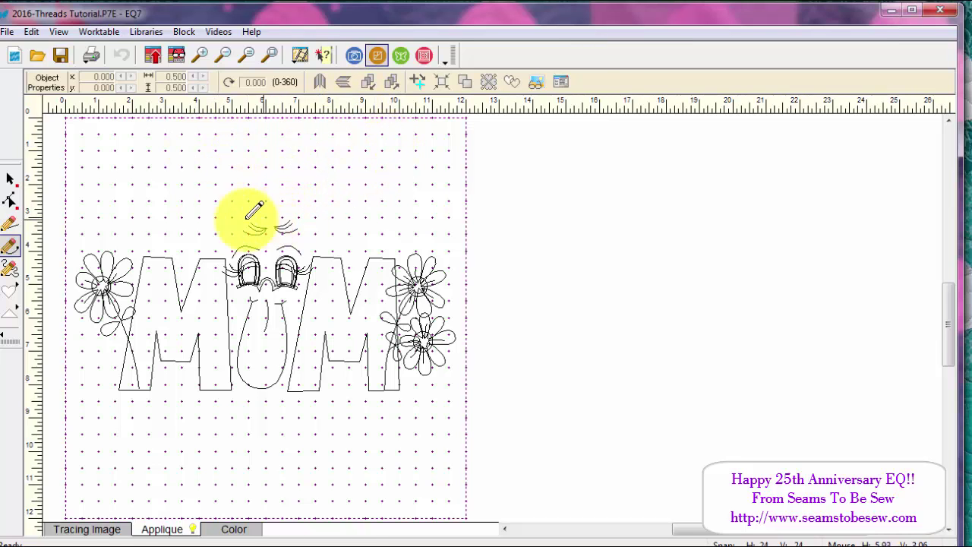
Select a single curve of the new right-hand lash group, then multi-select curves in that group and clear the selection
{"action": "left_click", "coordinate": [10, 179]}
{"action": "left_click", "coordinate": [279, 226]}
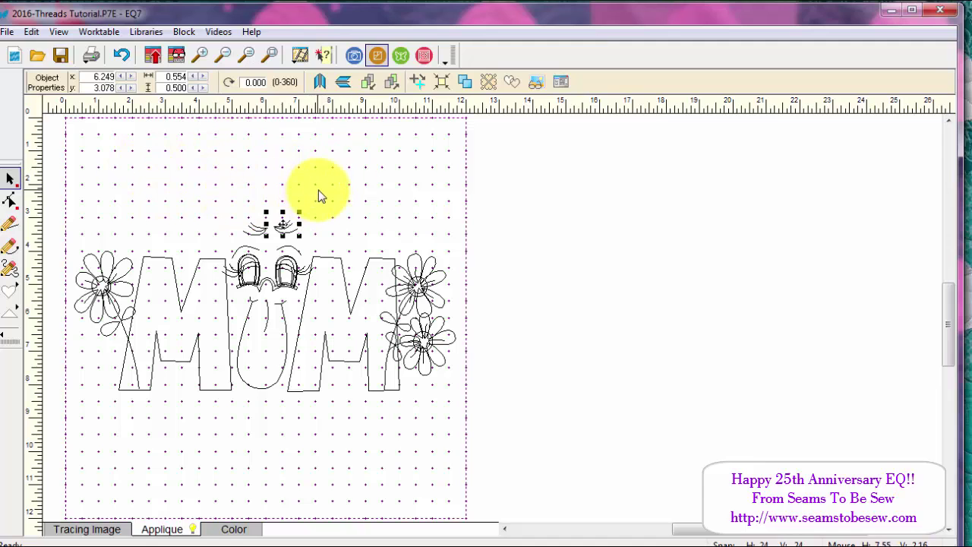
{"action": "left_click", "coordinate": [282, 226]}
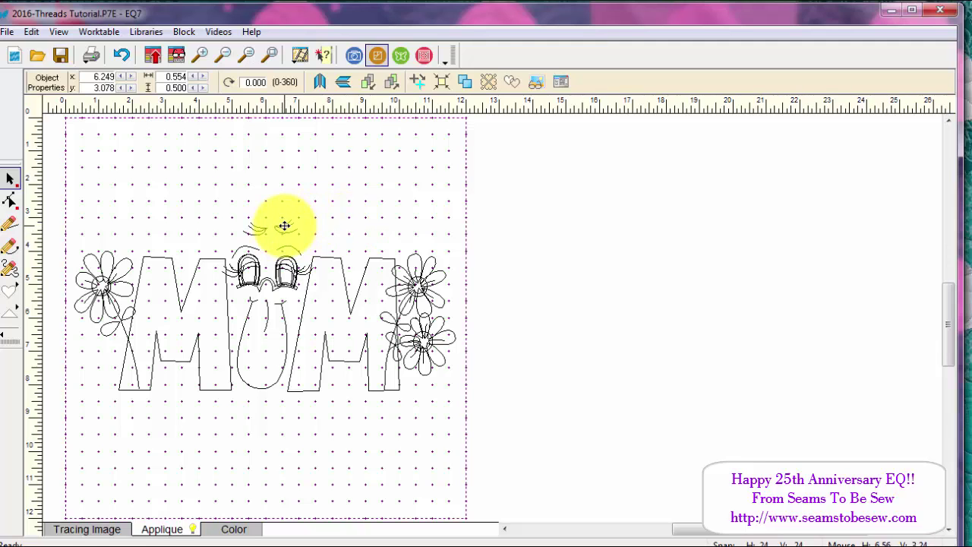
{"action": "left_click_drag", "start_coordinate": [346, 190], "coordinate": [264, 241]}
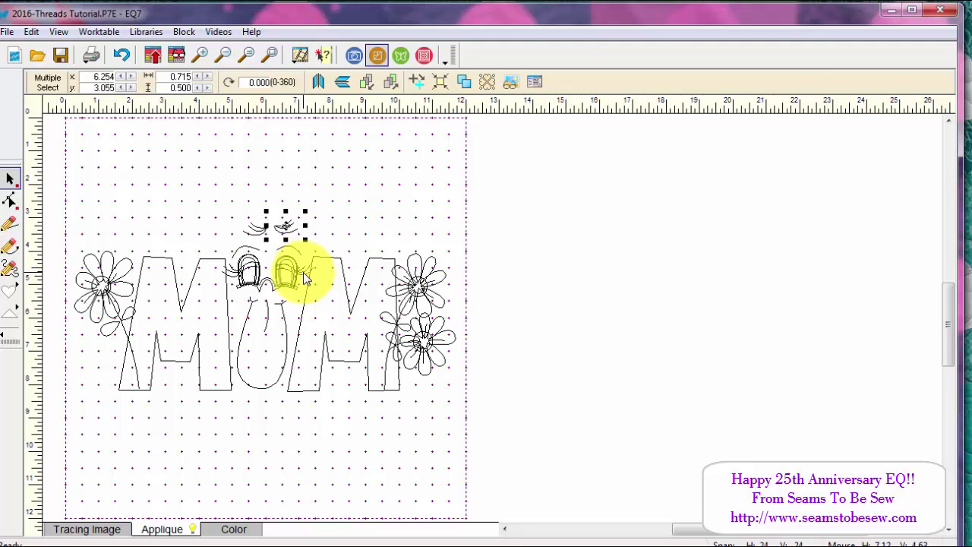
{"action": "left_click", "coordinate": [320, 223]}
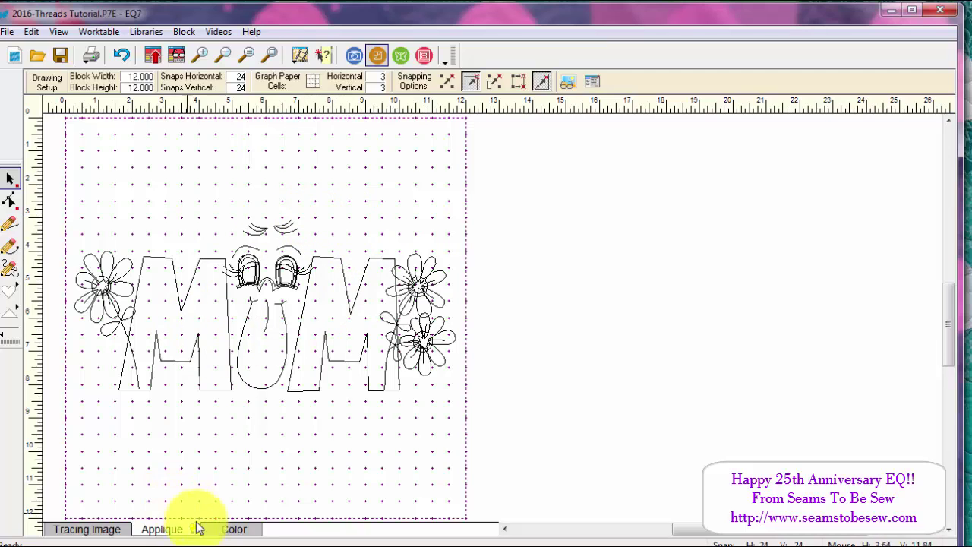
On the Color layer, set the outline thread for the new lashes to Mettler 629 with a solid style and third-thinnest weight
{"action": "left_click", "coordinate": [230, 527]}
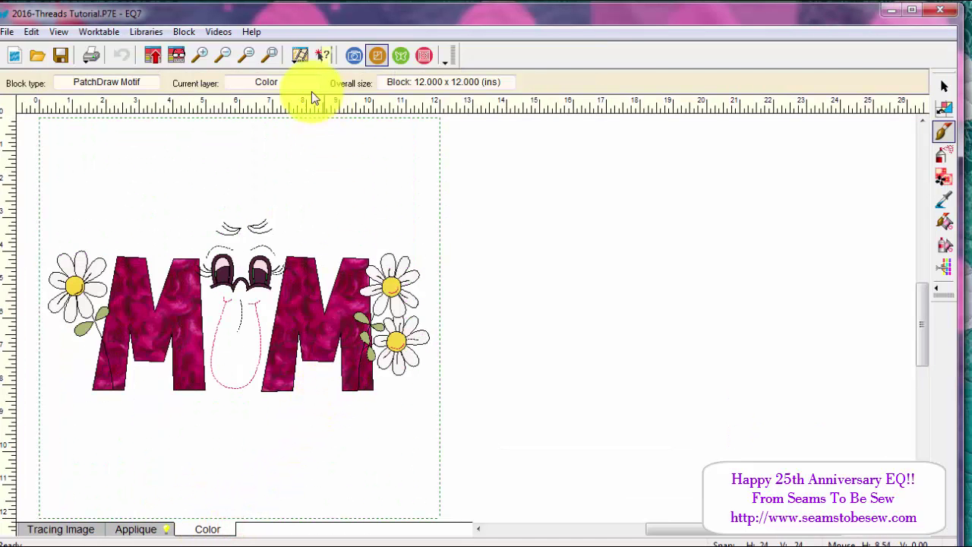
{"action": "left_click", "coordinate": [206, 55]}
{"action": "left_click_drag", "start_coordinate": [192, 191], "coordinate": [293, 276]}
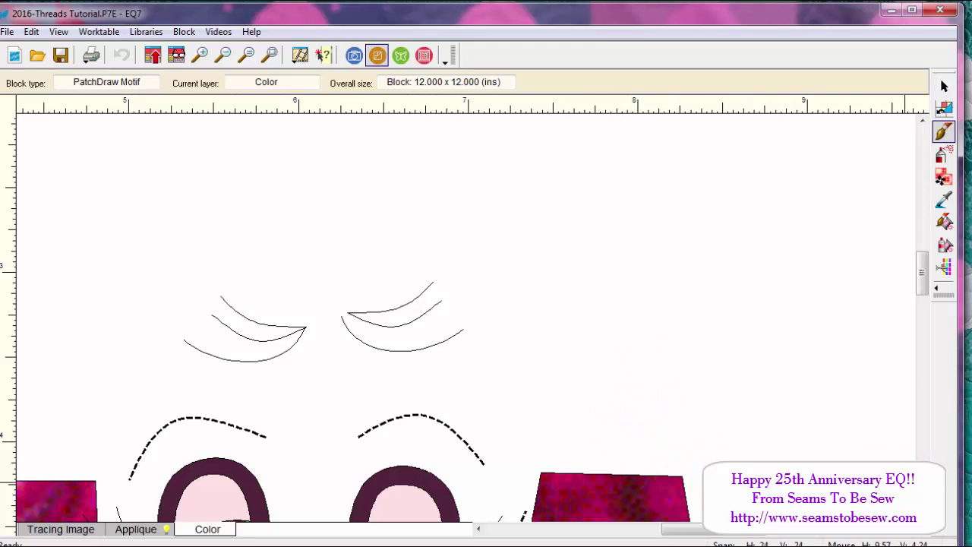
{"action": "left_click", "coordinate": [946, 219]}
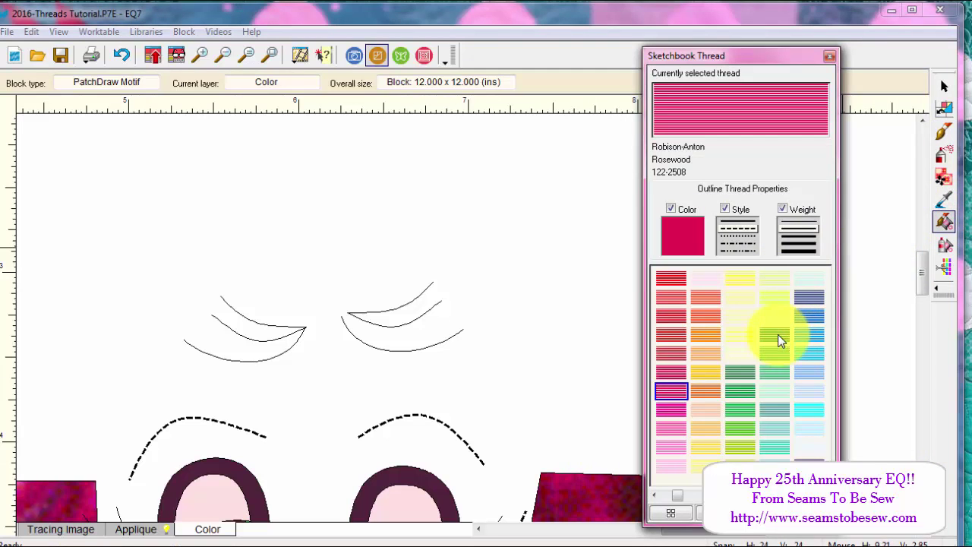
{"action": "left_click", "coordinate": [777, 334]}
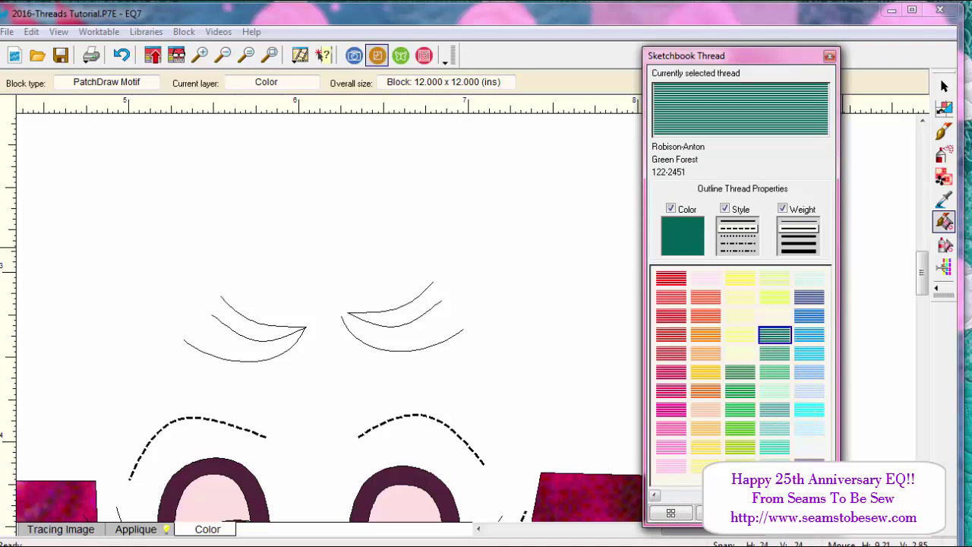
{"action": "left_click", "coordinate": [654, 495]}
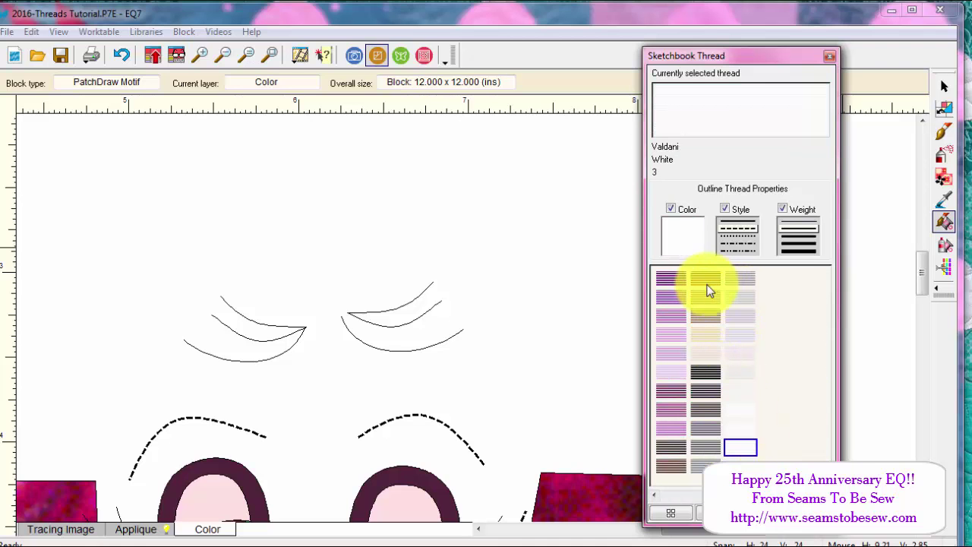
{"action": "left_click", "coordinate": [706, 316]}
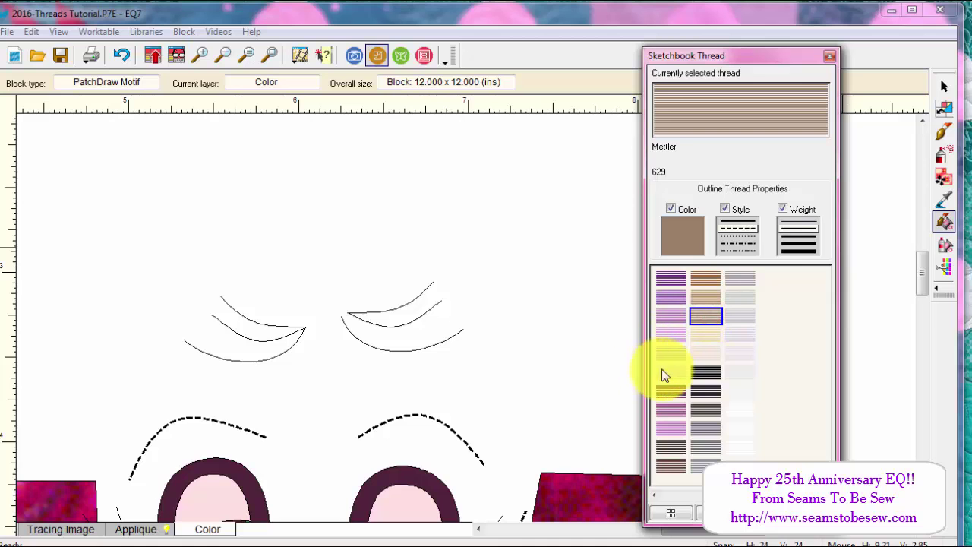
{"action": "left_click", "coordinate": [789, 235]}
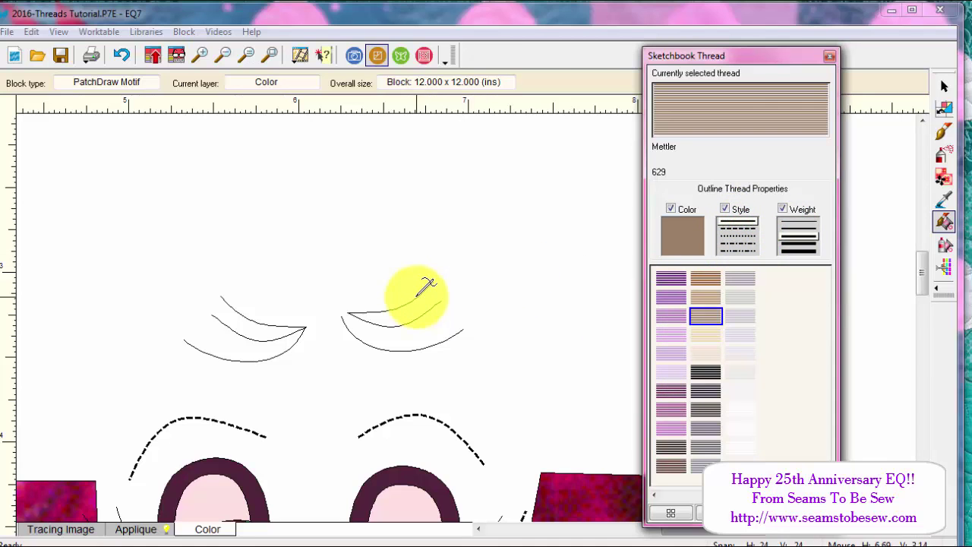
Apply the brown outline thread to all six new lash curves above the eyebrows
{"action": "left_click", "coordinate": [414, 300]}
{"action": "left_click", "coordinate": [398, 321]}
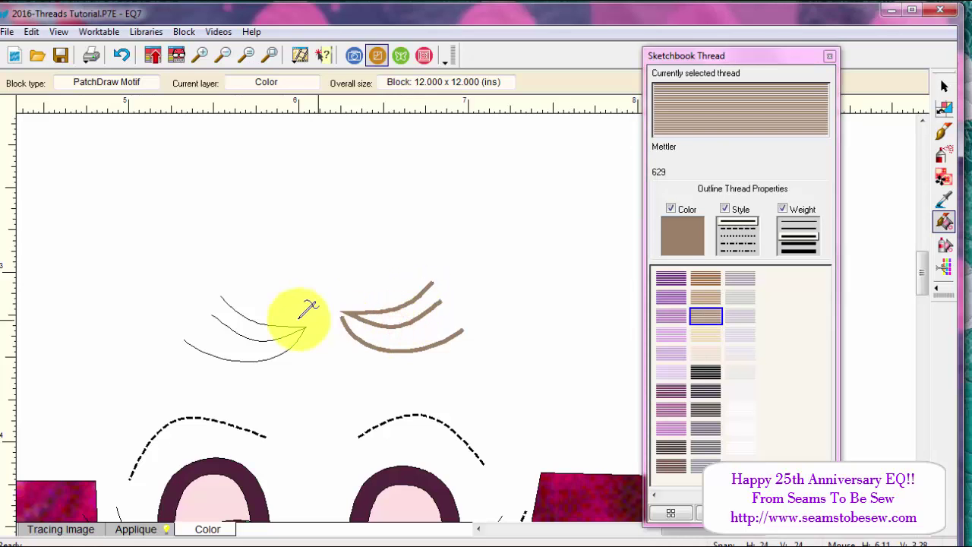
{"action": "left_click", "coordinate": [281, 325]}
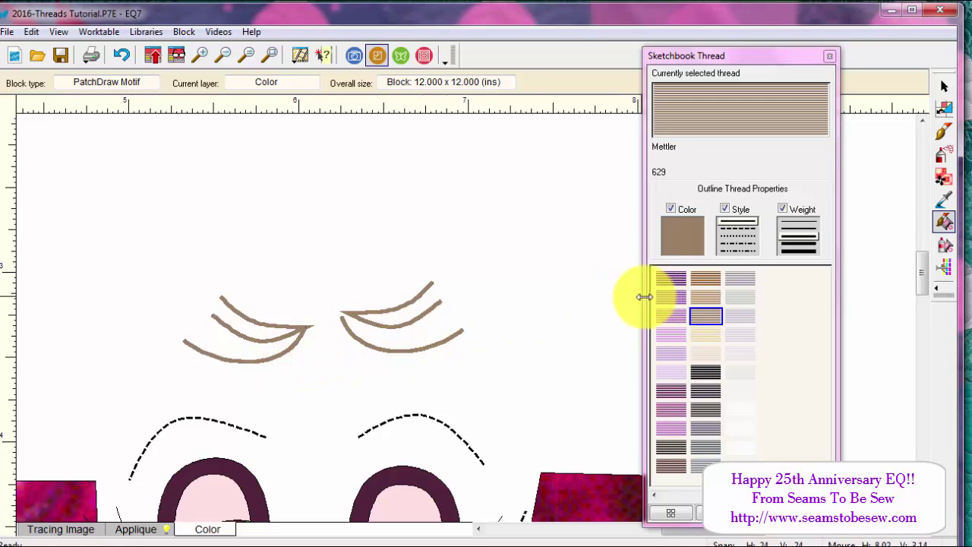
{"action": "left_click", "coordinate": [434, 342]}
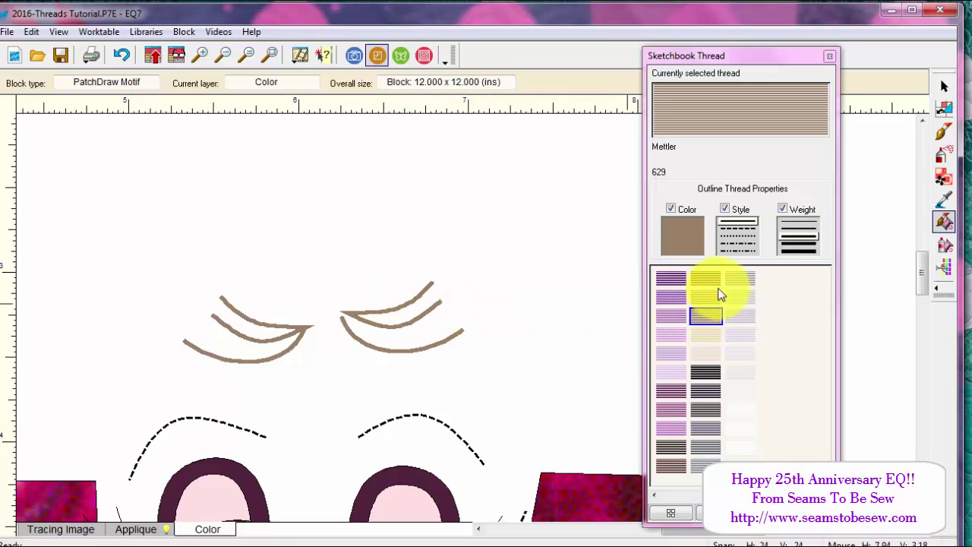
Recolor all six new lash curves with Sulky Black 942-1005 thread in the second-thinnest weight
{"action": "left_click", "coordinate": [791, 225]}
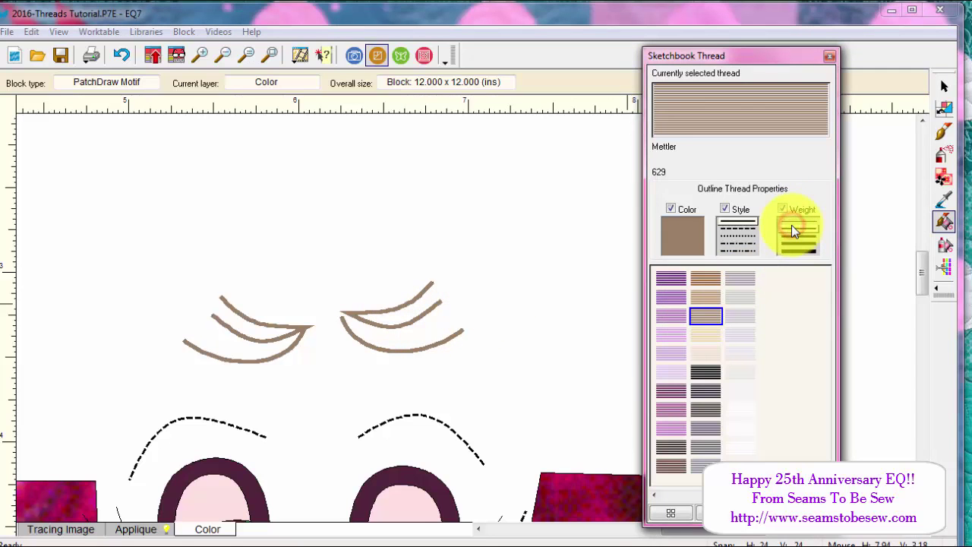
{"action": "left_click", "coordinate": [706, 374]}
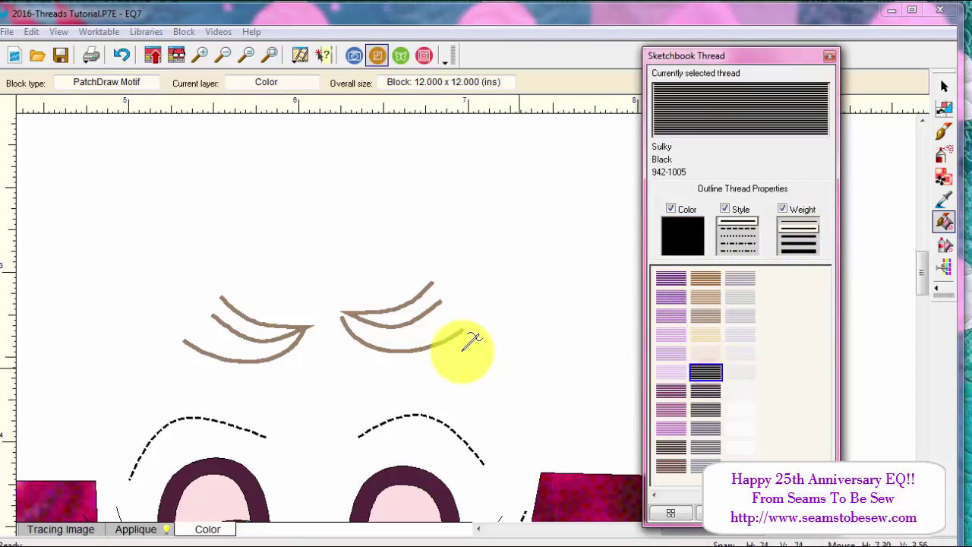
{"action": "left_click", "coordinate": [398, 308]}
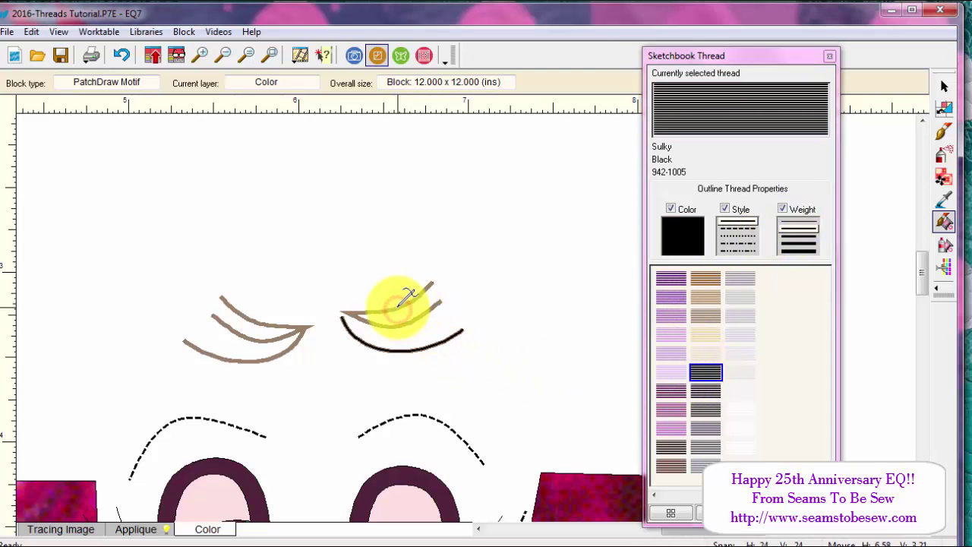
{"action": "left_click", "coordinate": [414, 298]}
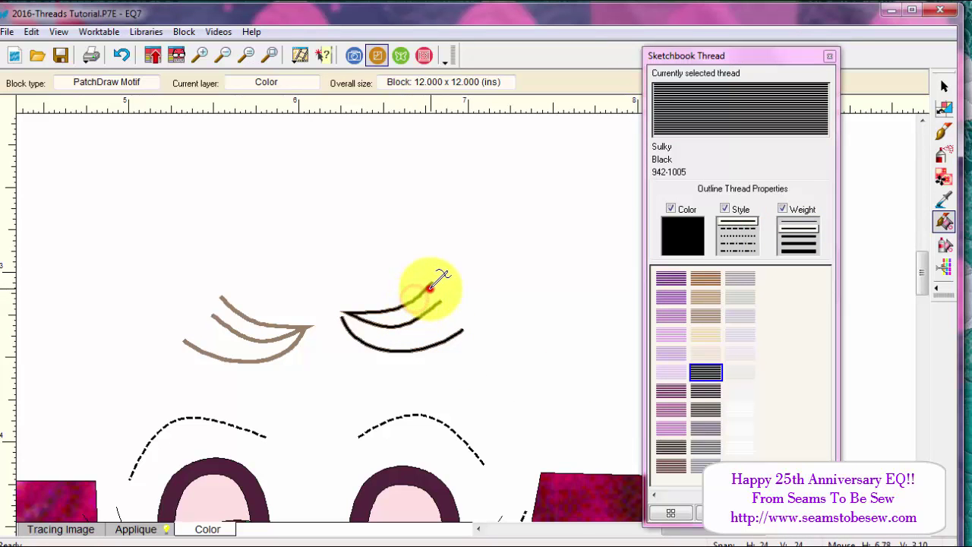
{"action": "left_click", "coordinate": [430, 284]}
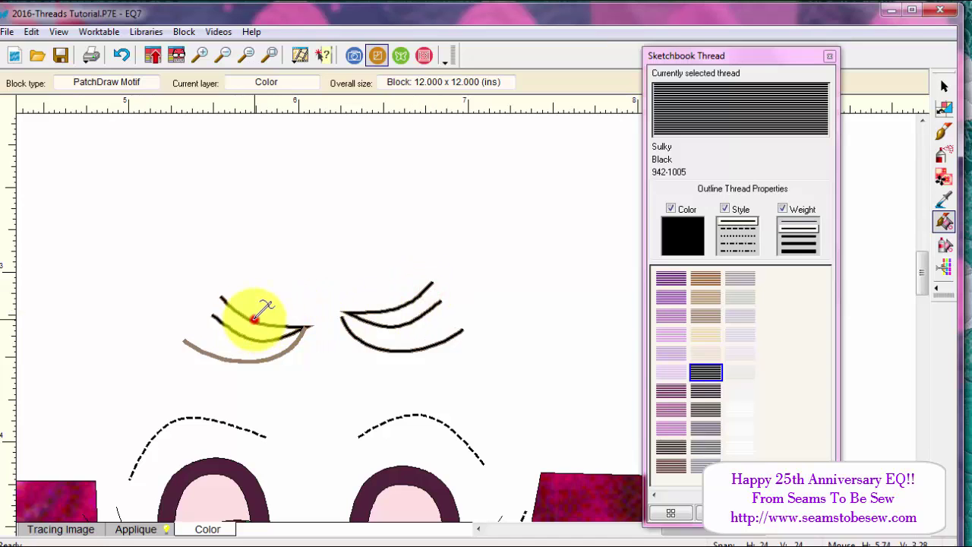
{"action": "left_click", "coordinate": [232, 360]}
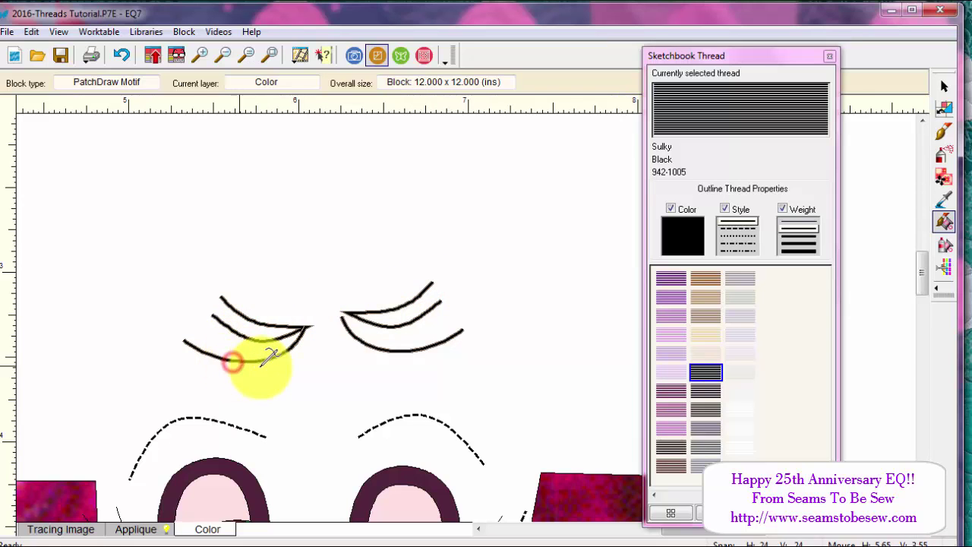
On the Applique layer, select the three new right-hand lash curves and move them to the right eye's outer corner at about x 6.851, y 4.395
{"action": "left_click", "coordinate": [142, 529]}
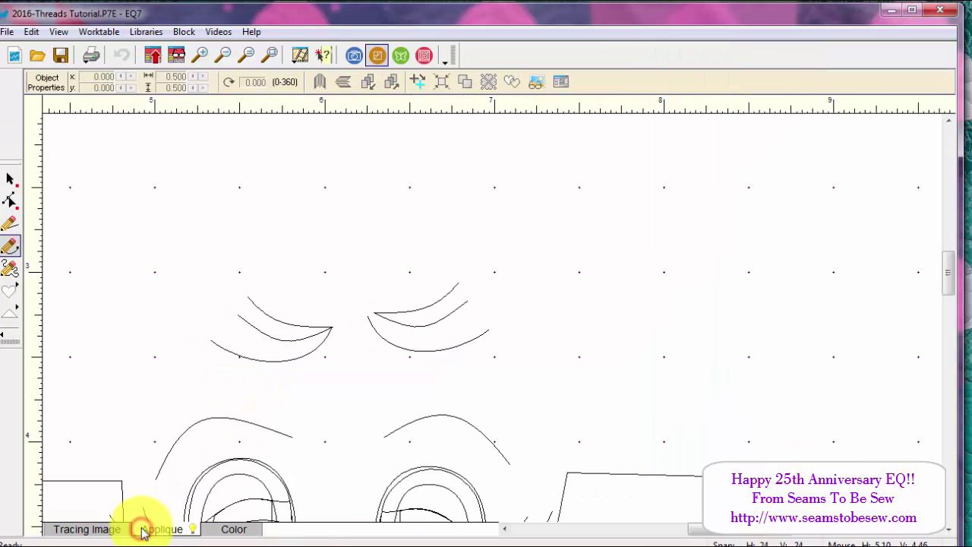
{"action": "left_click", "coordinate": [231, 531]}
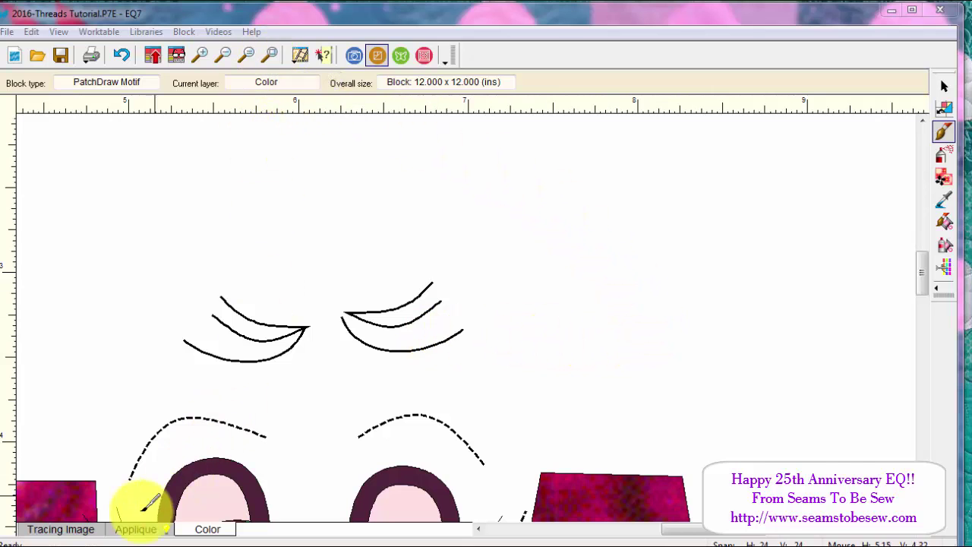
{"action": "left_click", "coordinate": [129, 529]}
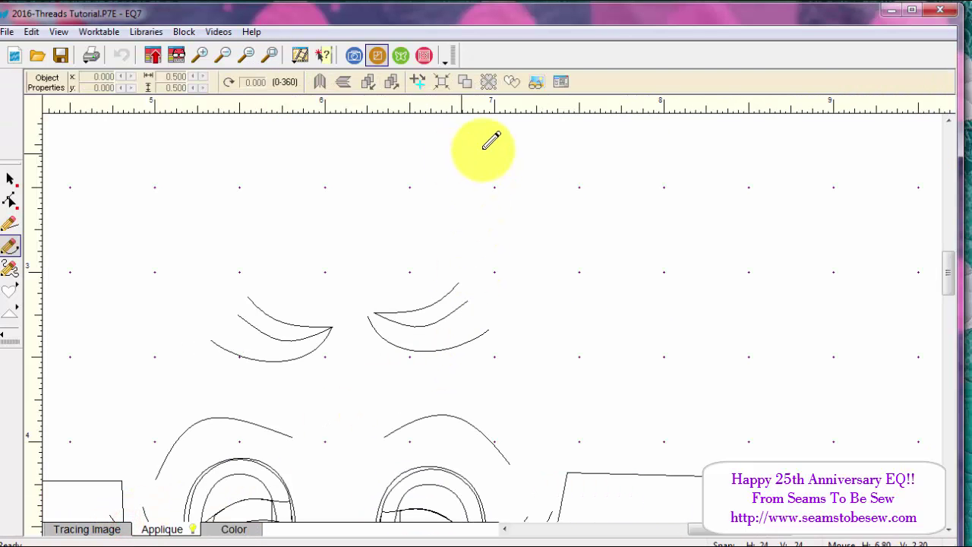
{"action": "left_click", "coordinate": [949, 276]}
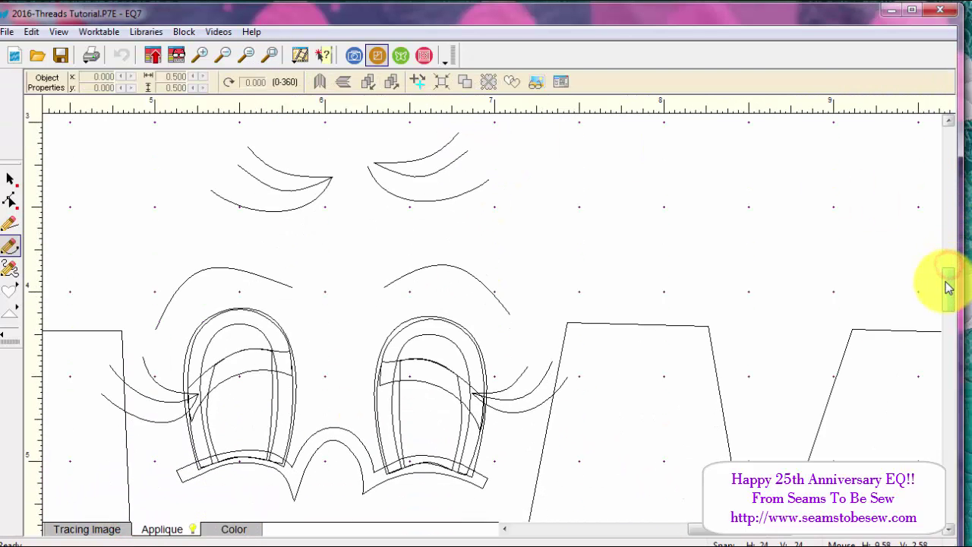
{"action": "left_click", "coordinate": [10, 177]}
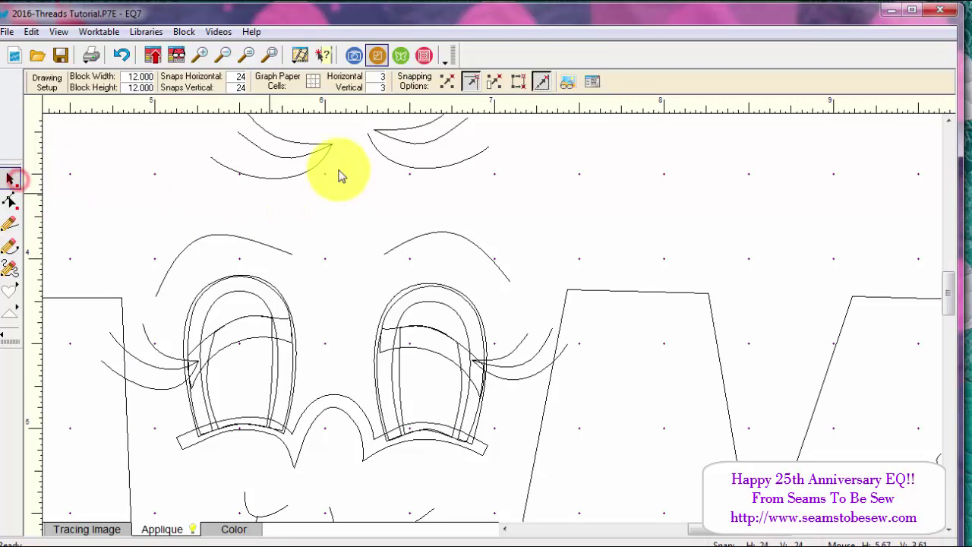
{"action": "mouse_move", "coordinate": [361, 120]}
{"action": "left_mouse_down"}
{"action": "mouse_move", "coordinate": [461, 184]}
{"action": "mouse_move", "coordinate": [521, 182]}
{"action": "left_mouse_up"}
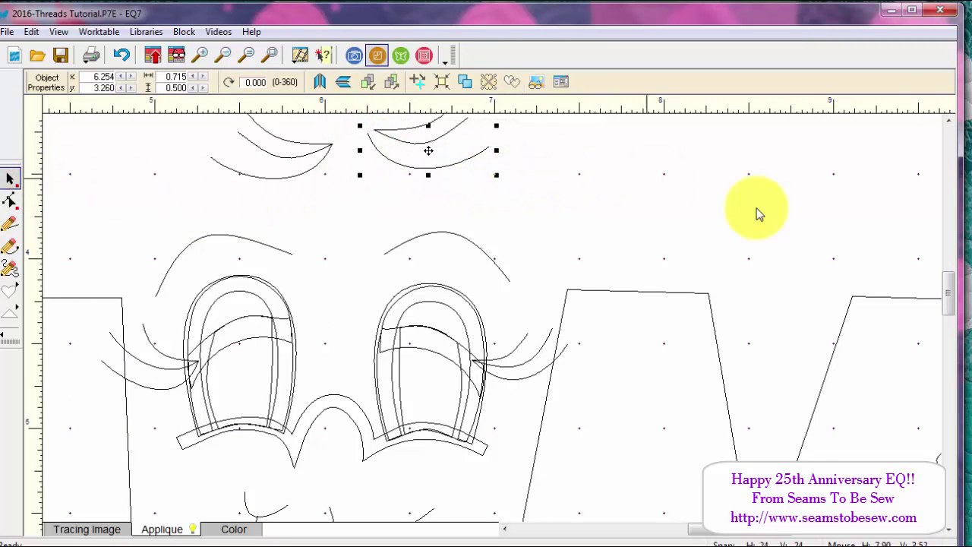
{"action": "left_click_drag", "start_coordinate": [953, 289], "coordinate": [953, 281]}
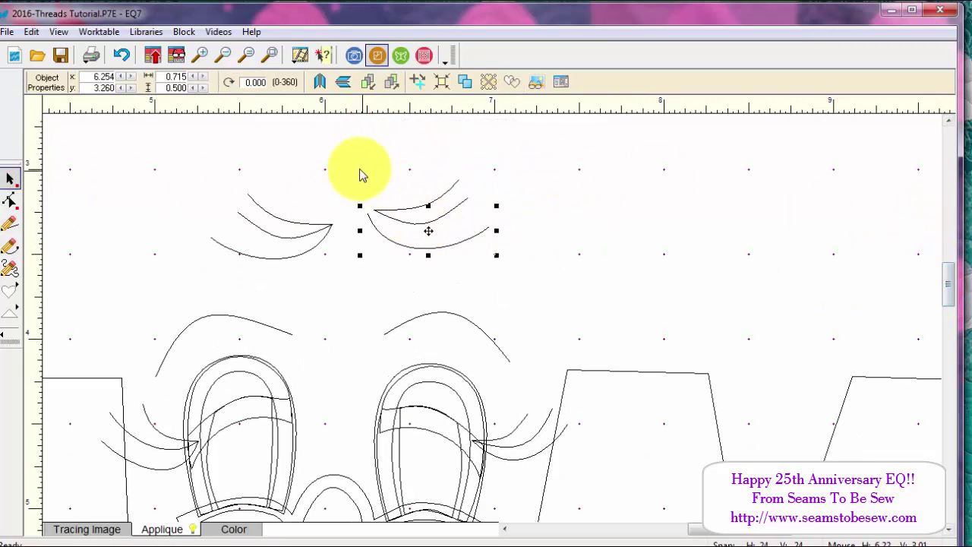
{"action": "mouse_move", "coordinate": [347, 164]}
{"action": "left_mouse_down"}
{"action": "mouse_move", "coordinate": [476, 253]}
{"action": "mouse_move", "coordinate": [529, 278]}
{"action": "left_mouse_up"}
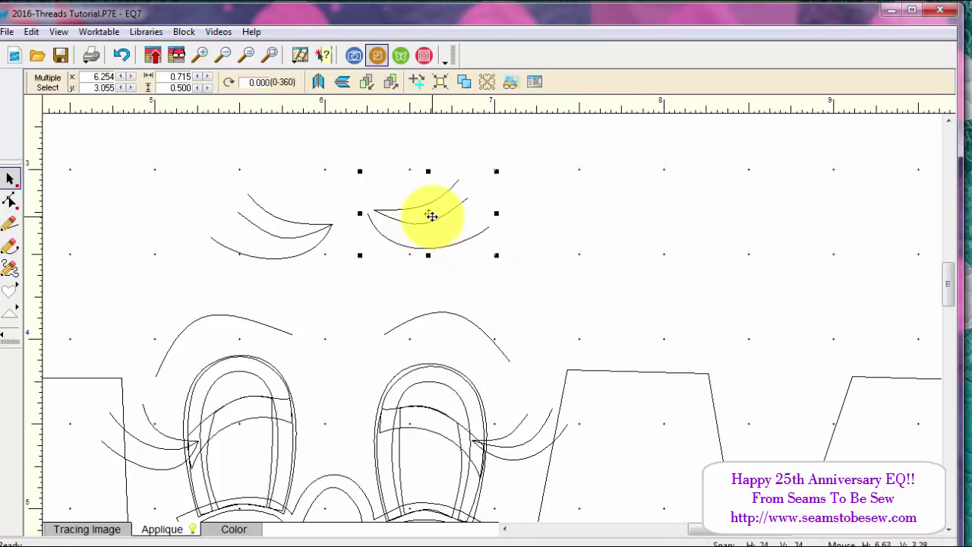
{"action": "left_click_drag", "start_coordinate": [431, 216], "coordinate": [535, 445]}
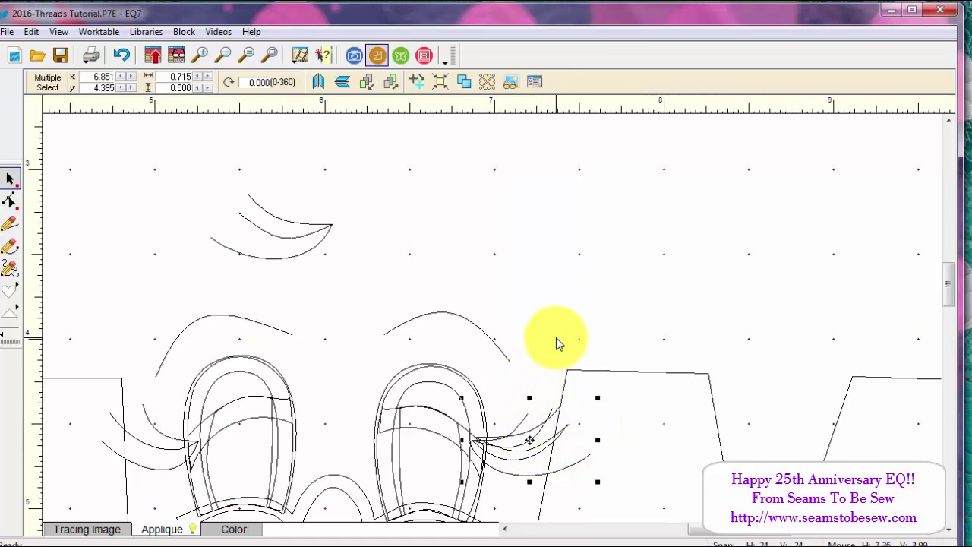
{"action": "left_click", "coordinate": [10, 199]}
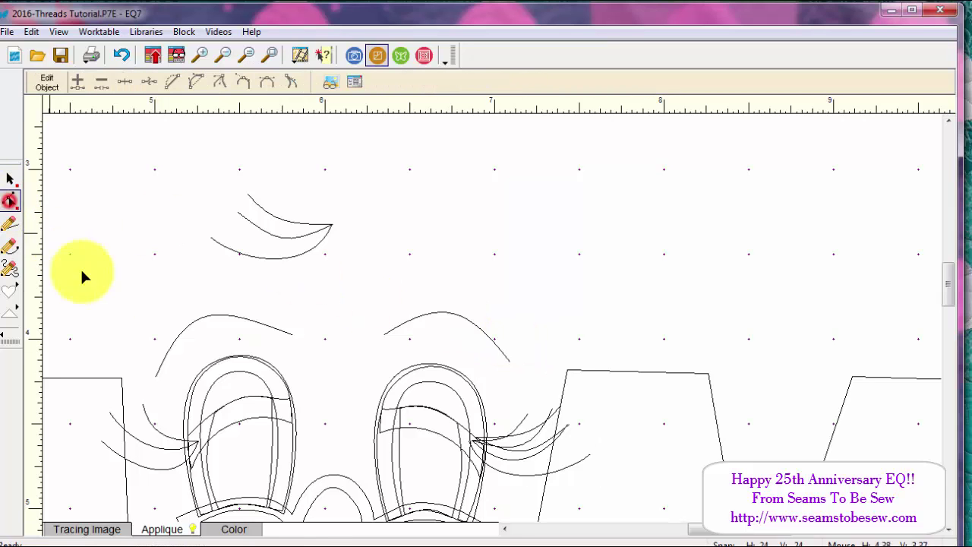
{"action": "left_click", "coordinate": [527, 431]}
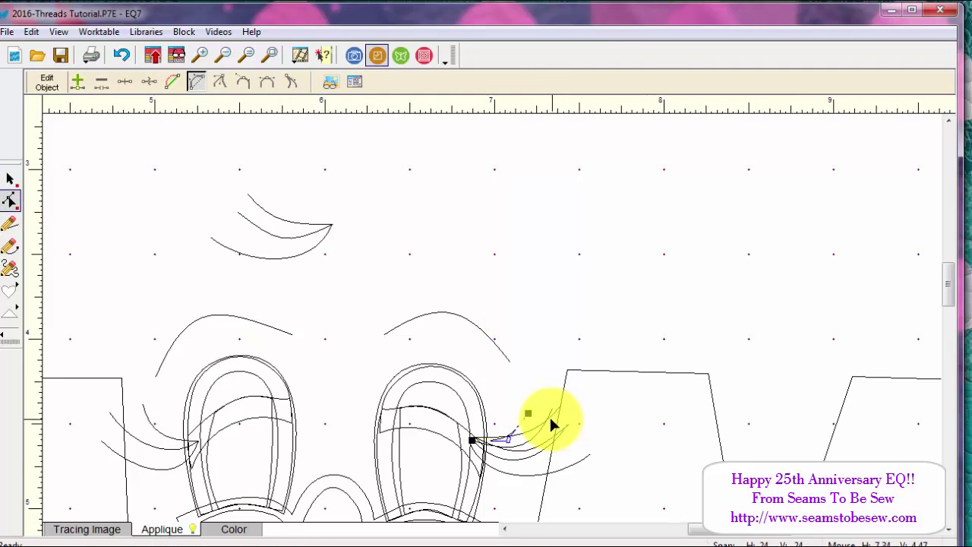
{"action": "left_click_drag", "start_coordinate": [553, 424], "coordinate": [530, 416]}
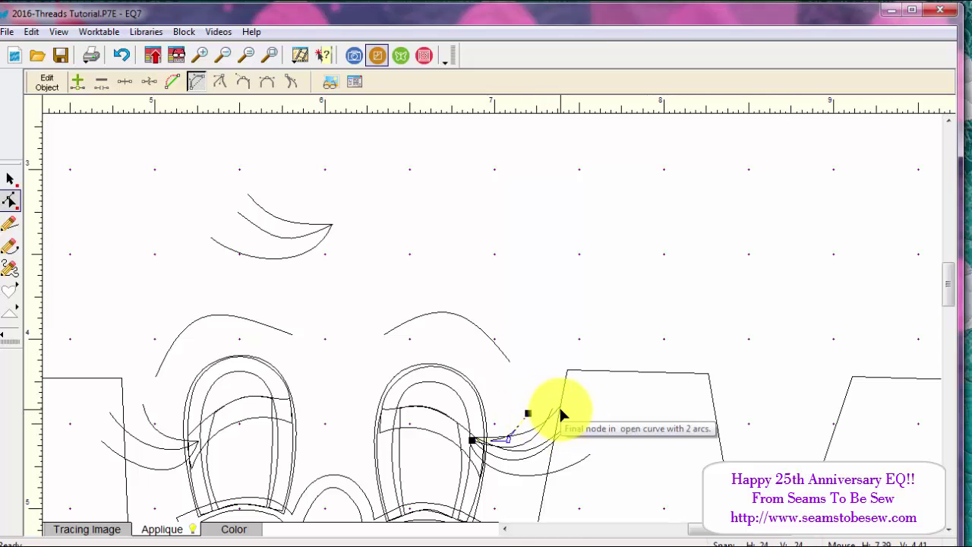
{"action": "left_click", "coordinate": [540, 391]}
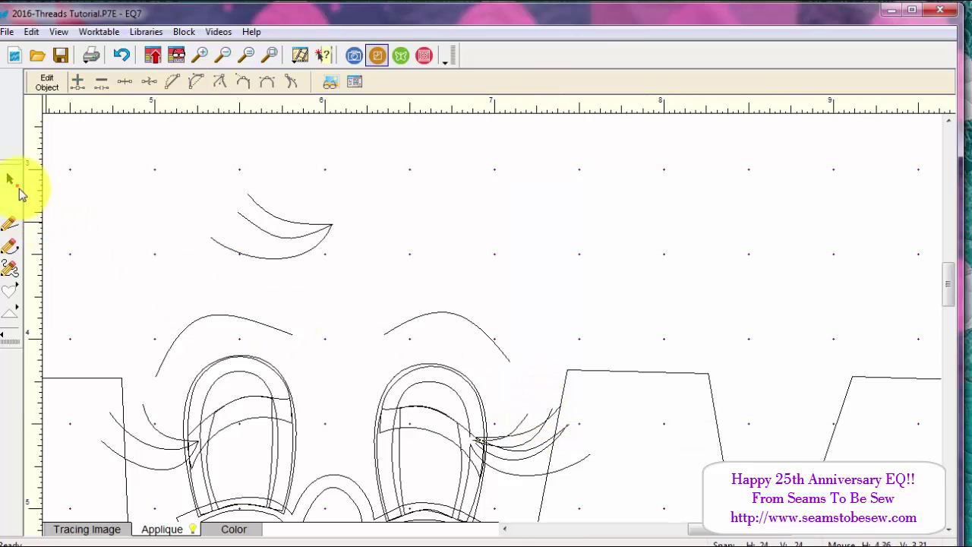
Move the three original lash curves one by one from the right eye to the empty area above and beyond the right eyebrow
{"action": "left_click", "coordinate": [10, 178]}
{"action": "left_click", "coordinate": [521, 410]}
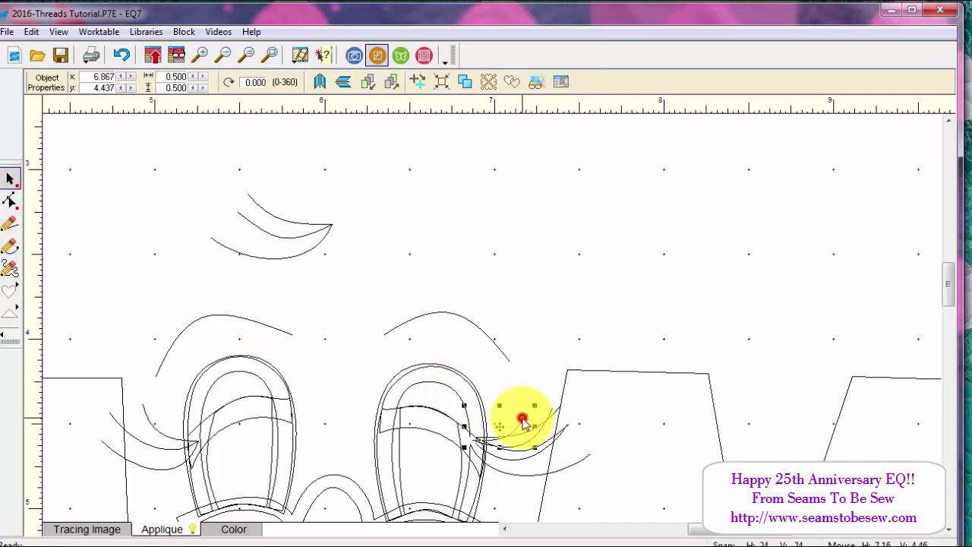
{"action": "left_click", "coordinate": [499, 426]}
{"action": "left_click_drag", "start_coordinate": [528, 331], "coordinate": [530, 356]}
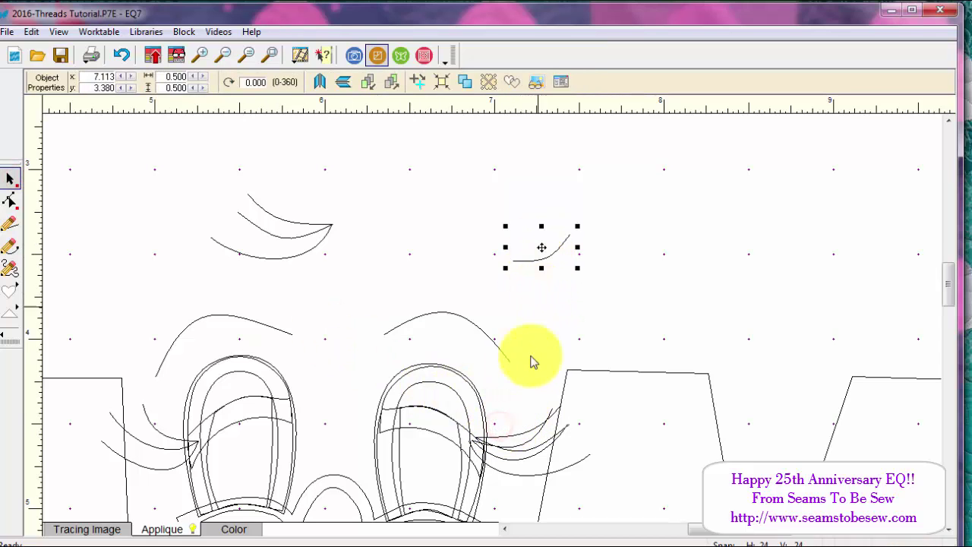
{"action": "left_click", "coordinate": [519, 434]}
{"action": "left_click_drag", "start_coordinate": [517, 432], "coordinate": [553, 260]}
Shift the upper two new right-eye lash curves slightly down and left to meet the lower curve's inner end
{"action": "left_click", "coordinate": [523, 430]}
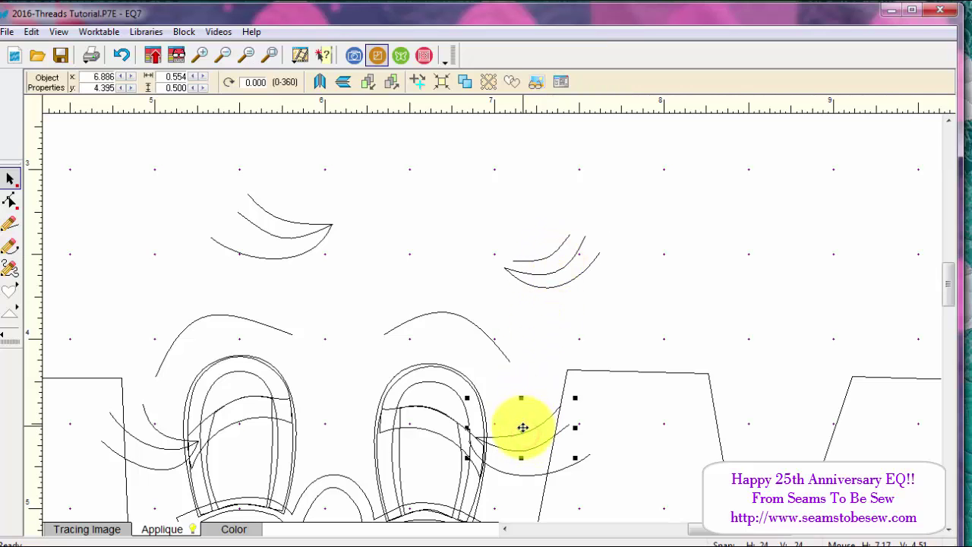
{"action": "left_click", "coordinate": [522, 427]}
{"action": "left_click_drag", "start_coordinate": [514, 433], "coordinate": [509, 439]}
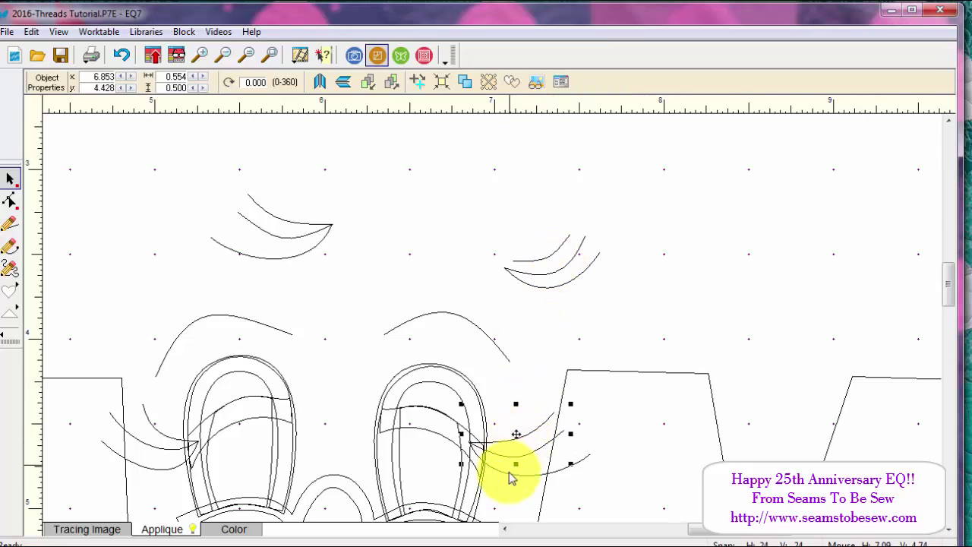
Shorten the right eye's upper lash by moving its outer end node inward, and adjust its curve to suit
{"action": "left_click", "coordinate": [10, 200]}
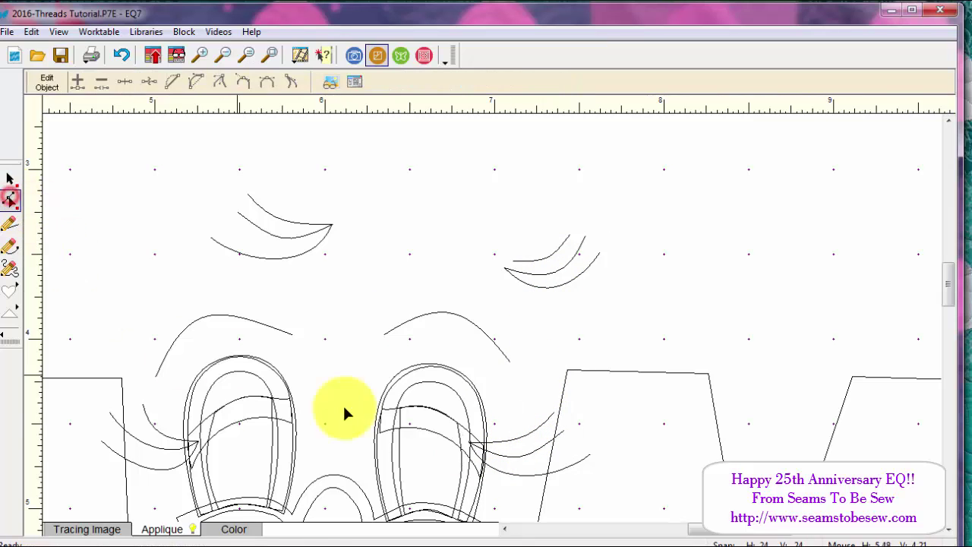
{"action": "left_click", "coordinate": [526, 432]}
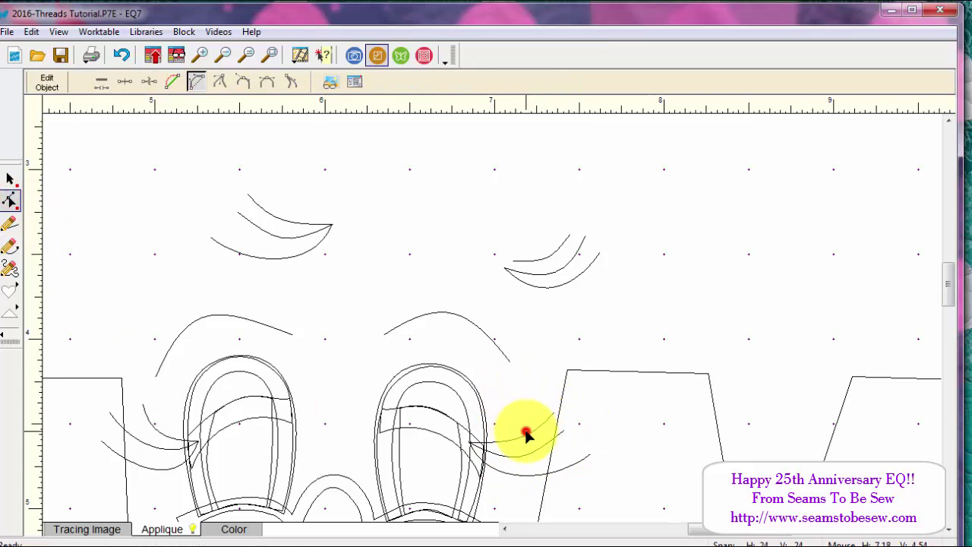
{"action": "left_click", "coordinate": [547, 414]}
{"action": "left_click_drag", "start_coordinate": [545, 416], "coordinate": [524, 423]}
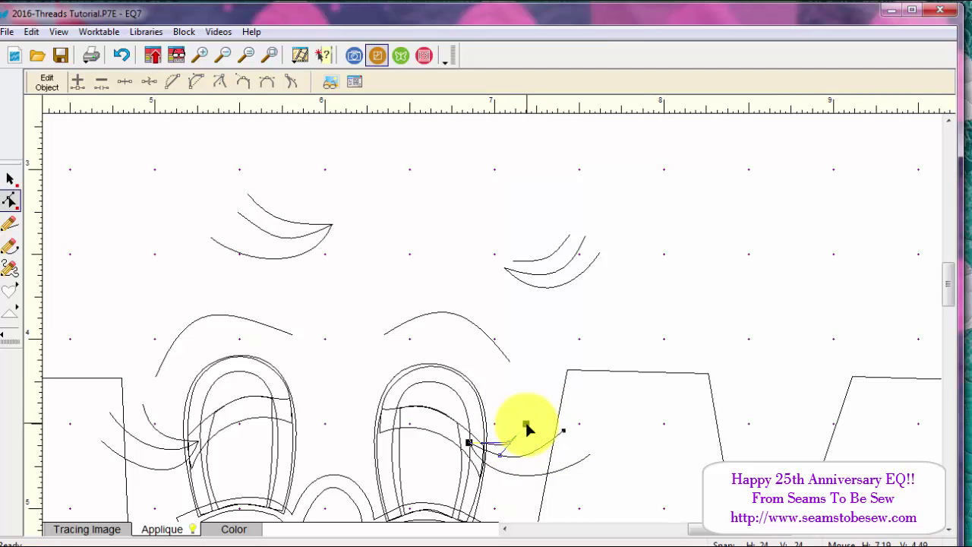
{"action": "left_click", "coordinate": [504, 440]}
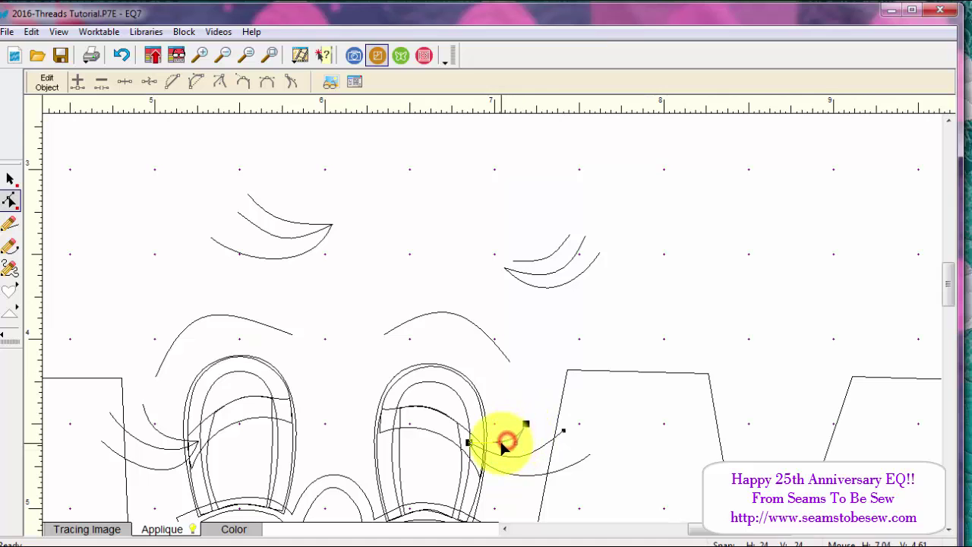
Shorten the right eye's middle and lower lashes by editing their outer ends, and deepen the upper lash's curve
{"action": "left_click_drag", "start_coordinate": [563, 429], "coordinate": [504, 474]}
{"action": "left_click", "coordinate": [522, 451]}
{"action": "left_click", "coordinate": [514, 468]}
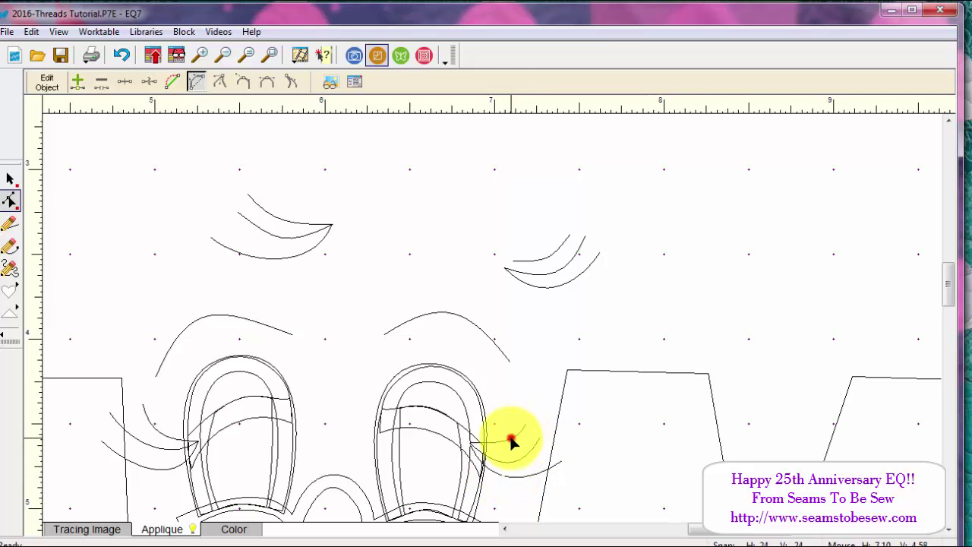
{"action": "left_click", "coordinate": [511, 441]}
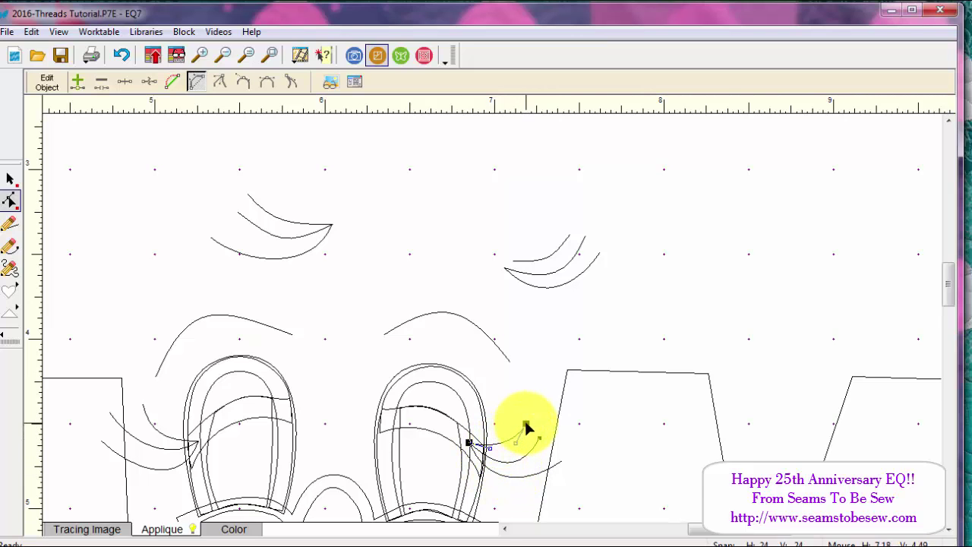
{"action": "left_click_drag", "start_coordinate": [526, 427], "coordinate": [543, 388]}
Check the lash ends on the Color layer, and on the Applique layer bring the eye shapes in front of the lashes' inner ends
{"action": "left_click", "coordinate": [234, 529]}
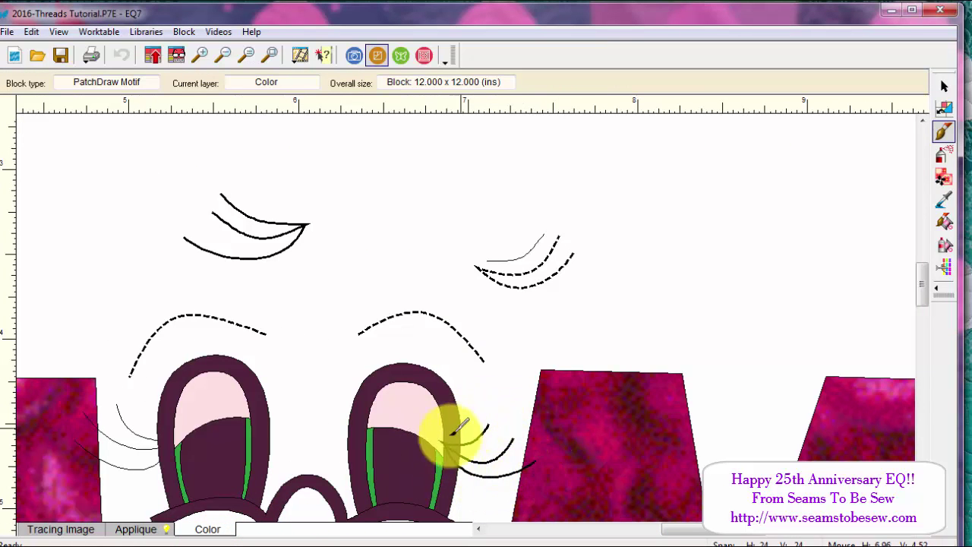
{"action": "left_click", "coordinate": [560, 462]}
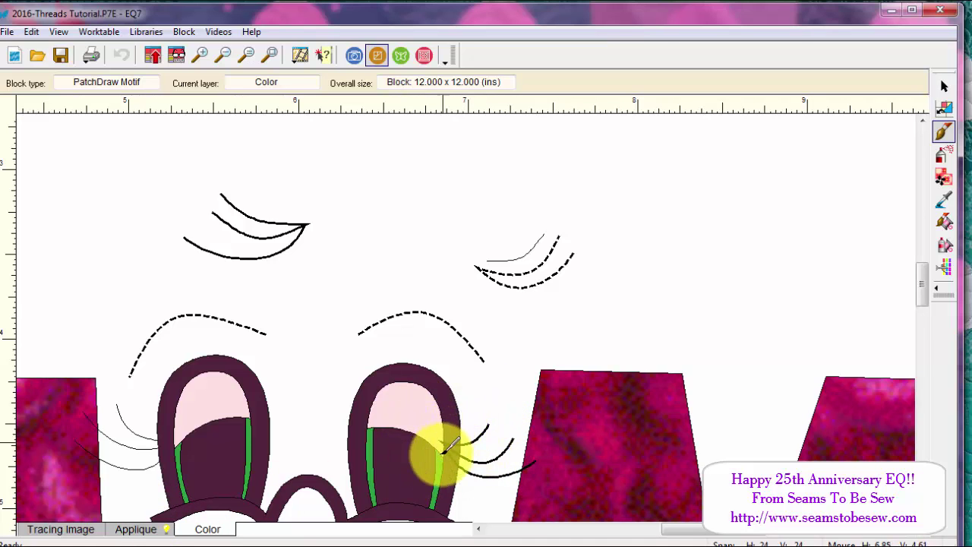
{"action": "left_click", "coordinate": [133, 530]}
{"action": "mouse_move", "coordinate": [950, 271]}
{"action": "left_mouse_down"}
{"action": "mouse_move", "coordinate": [953, 285]}
{"action": "mouse_move", "coordinate": [949, 275]}
{"action": "left_mouse_up"}
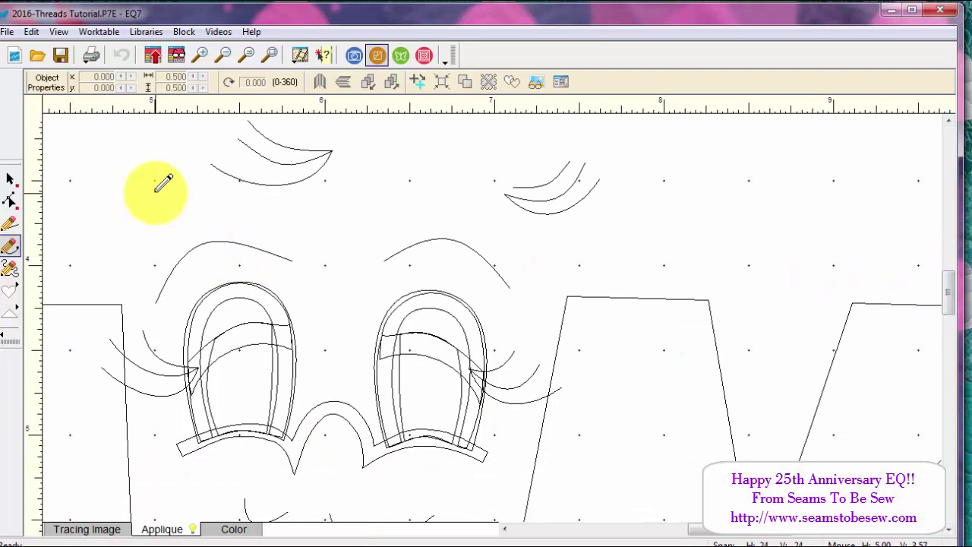
{"action": "left_click", "coordinate": [10, 177]}
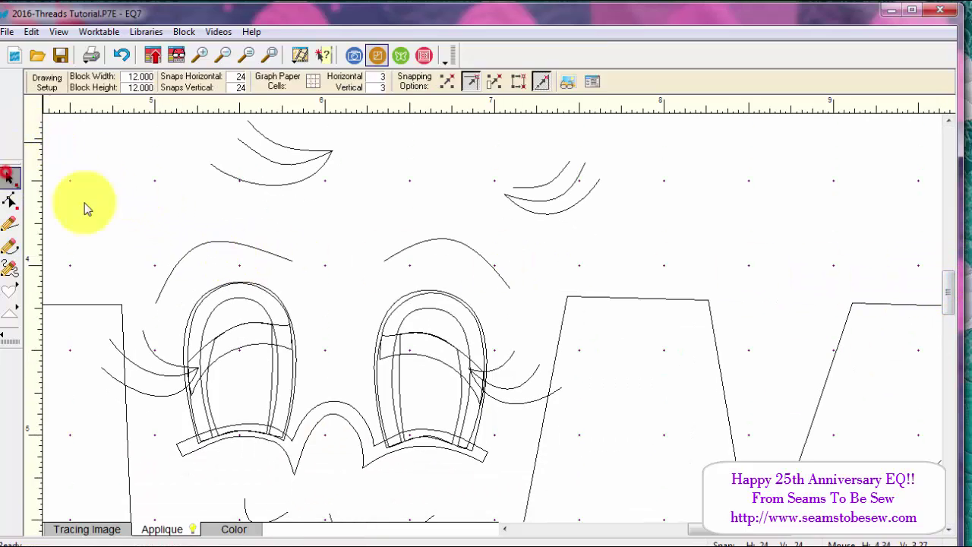
{"action": "left_click", "coordinate": [174, 211]}
{"action": "left_click_drag", "start_coordinate": [430, 449], "coordinate": [520, 480]}
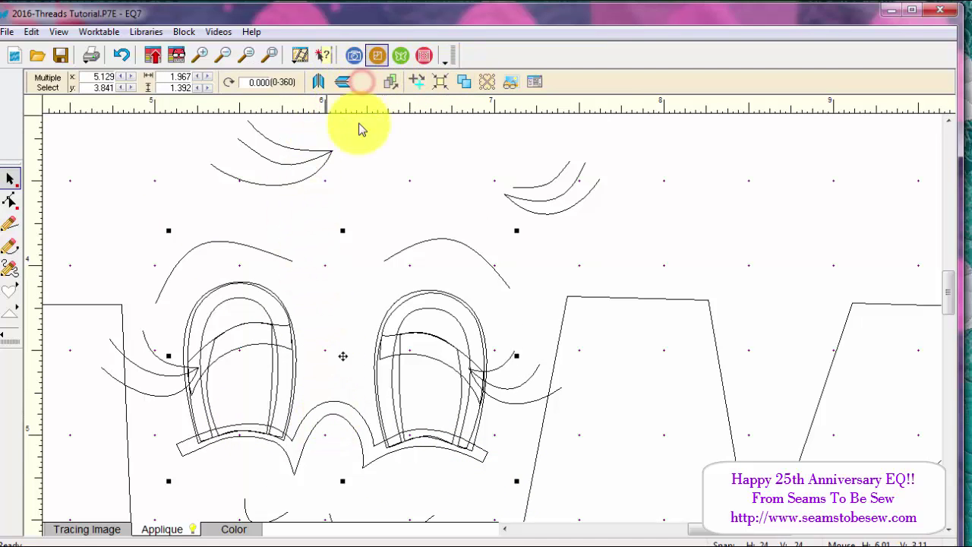
{"action": "left_click", "coordinate": [241, 529]}
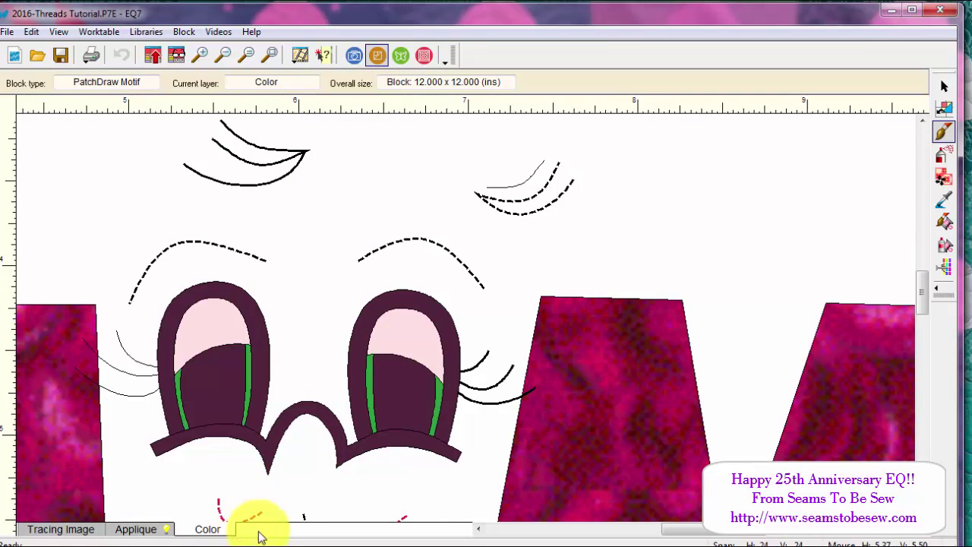
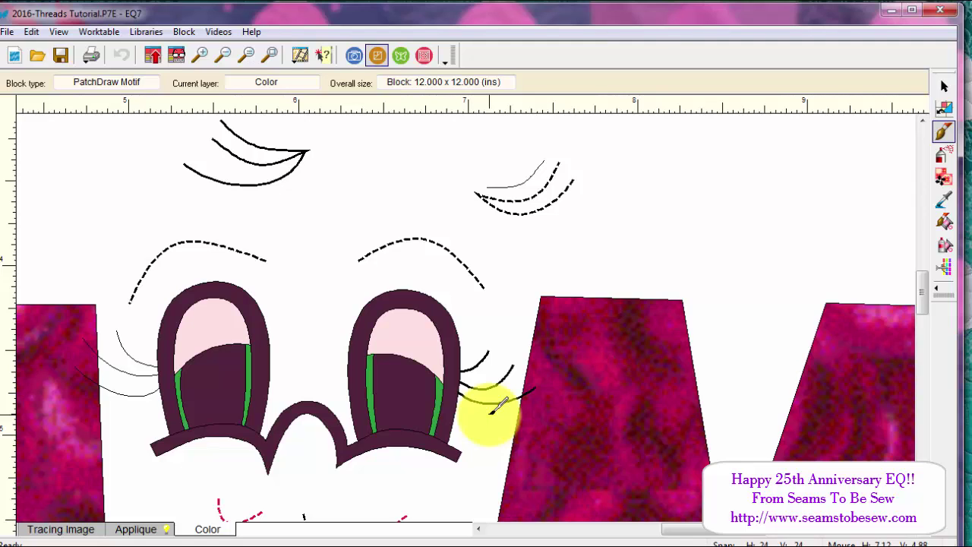
{"action": "left_click", "coordinate": [491, 410]}
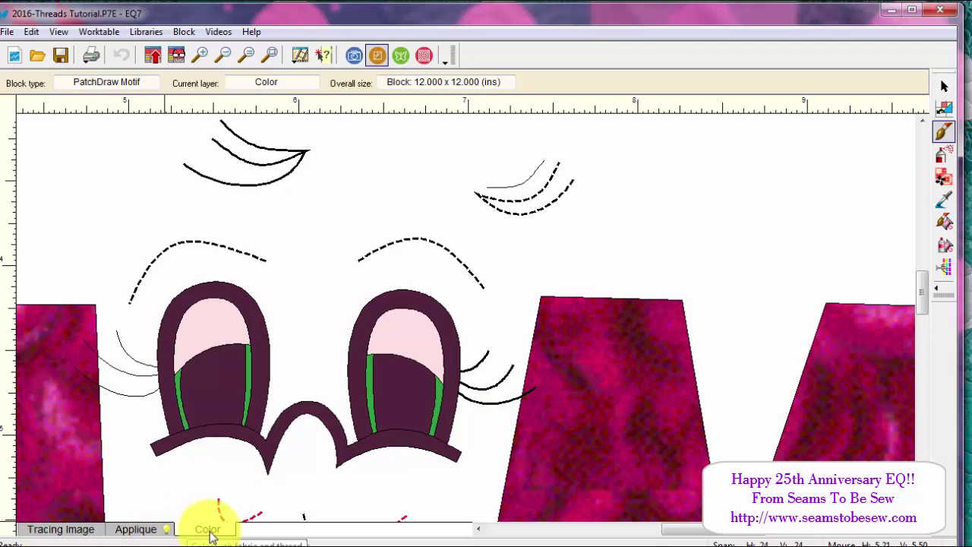
On the quilt's Layer 3, set the thread for the MUM block to Sulky Black 942-1005 with solid style and second-thinnest weight
{"action": "left_click", "coordinate": [423, 56]}
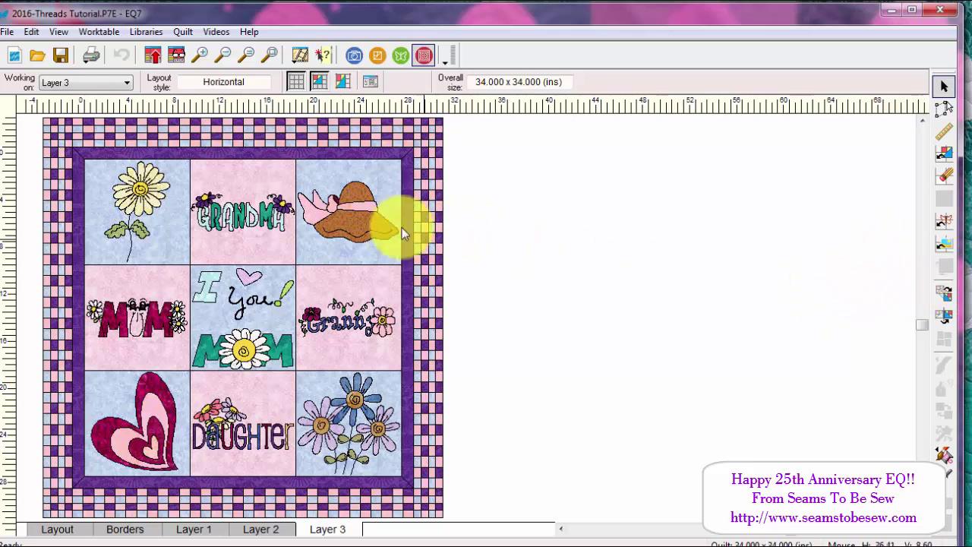
{"action": "left_click", "coordinate": [196, 55]}
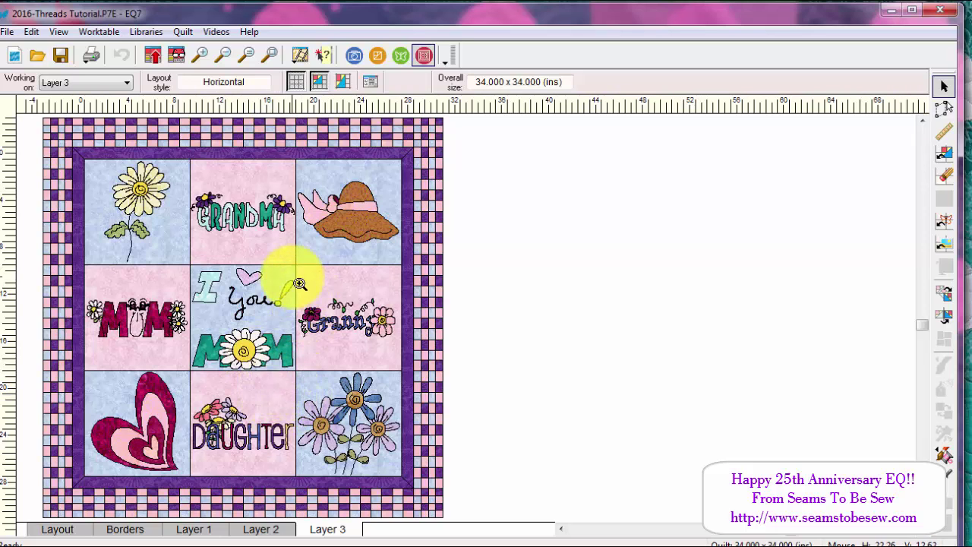
{"action": "left_click_drag", "start_coordinate": [296, 277], "coordinate": [73, 359]}
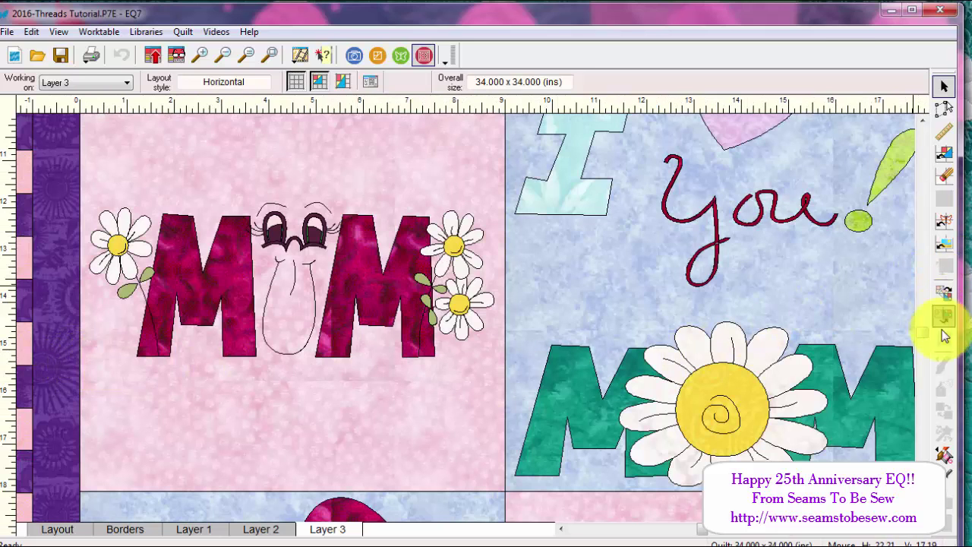
{"action": "left_click", "coordinate": [944, 454]}
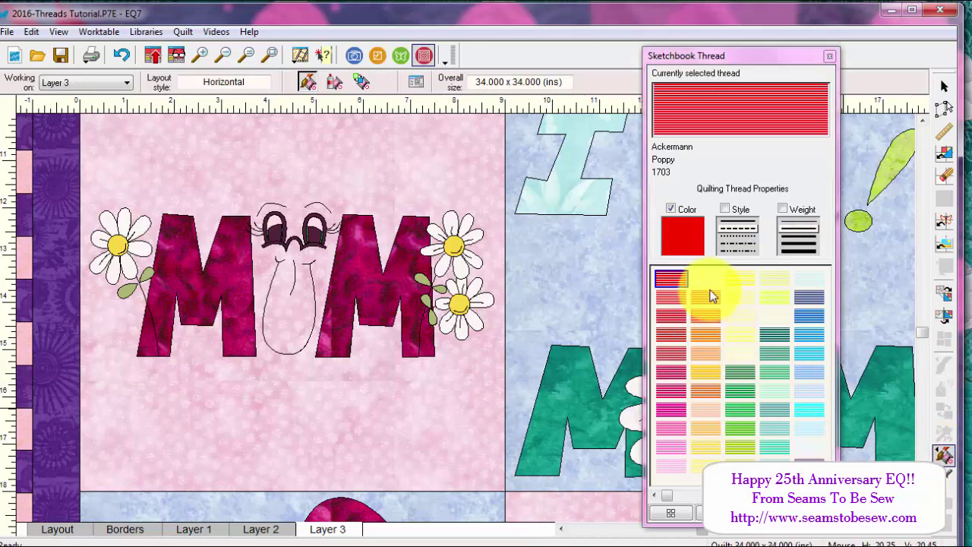
{"action": "left_click", "coordinate": [725, 208]}
{"action": "left_click", "coordinate": [782, 209]}
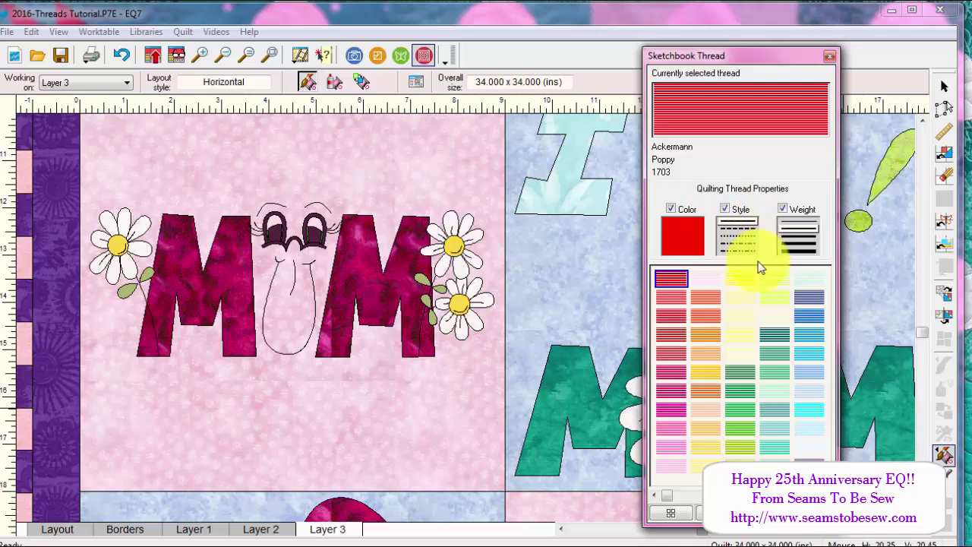
{"action": "left_click", "coordinate": [759, 495]}
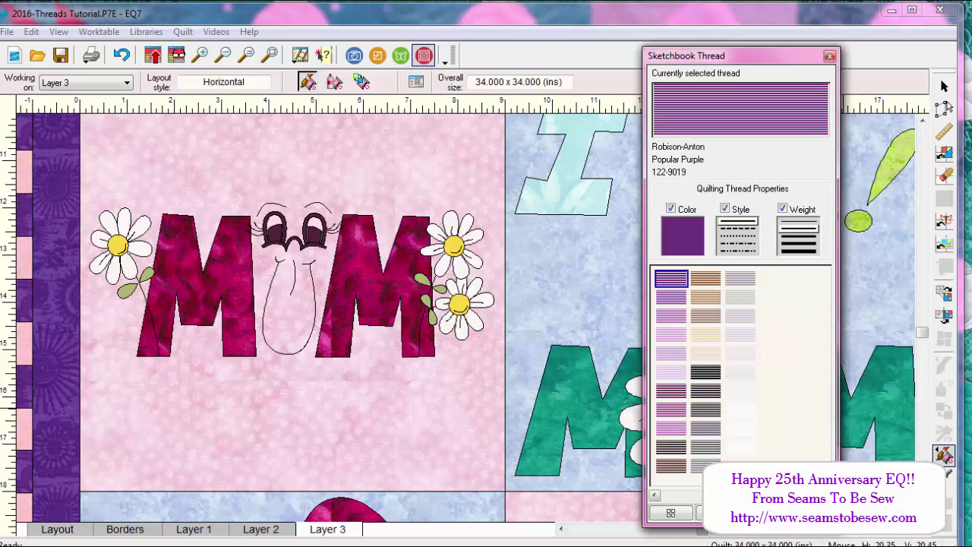
{"action": "left_click", "coordinate": [705, 371]}
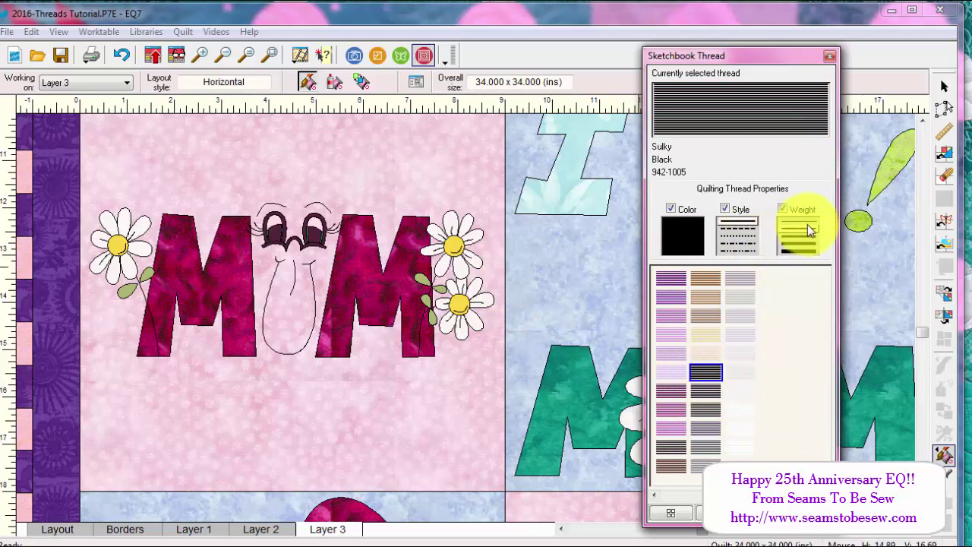
Try to apply the Sulky Black thread to the MUM block's eyebrows and smile lines on Layer 3
{"action": "left_click", "coordinate": [327, 191]}
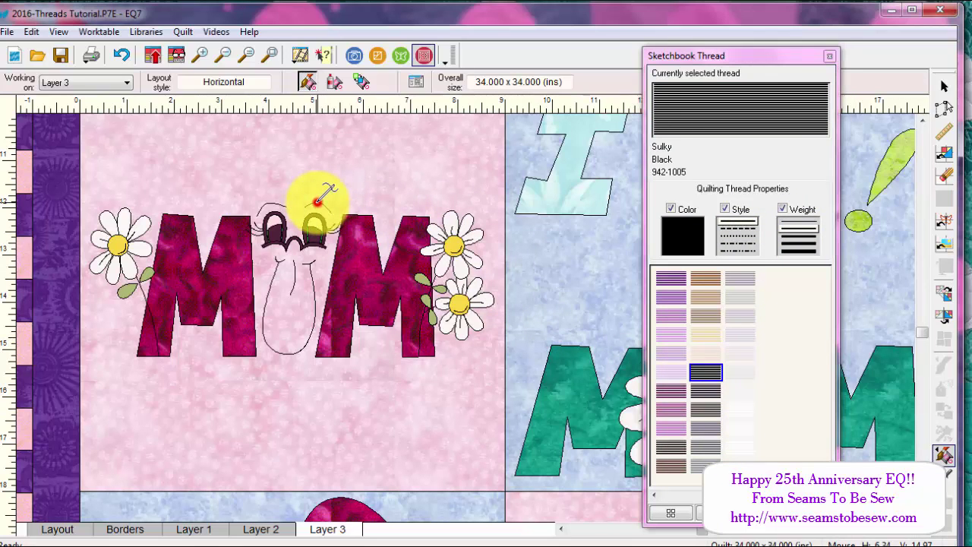
{"action": "left_click", "coordinate": [270, 201]}
{"action": "left_click", "coordinate": [276, 271]}
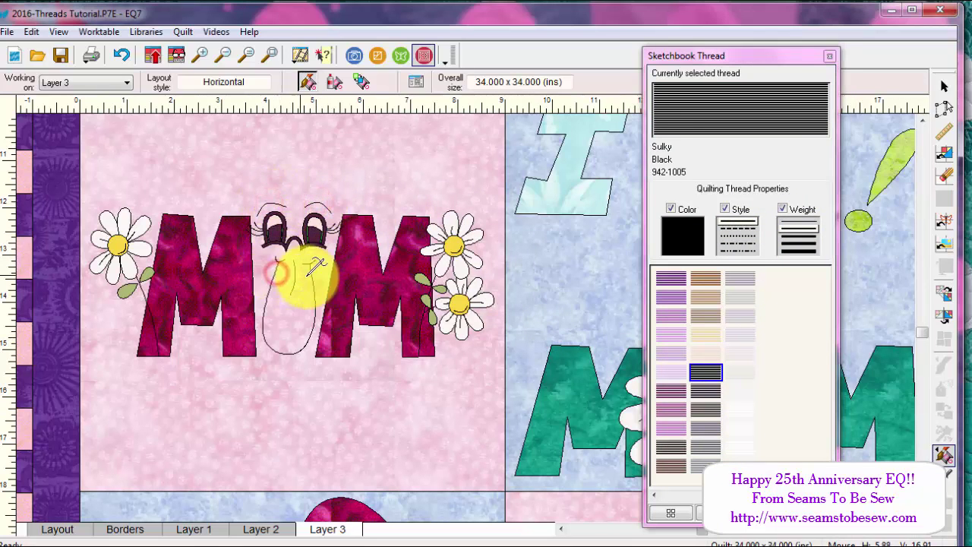
{"action": "left_click", "coordinate": [314, 281]}
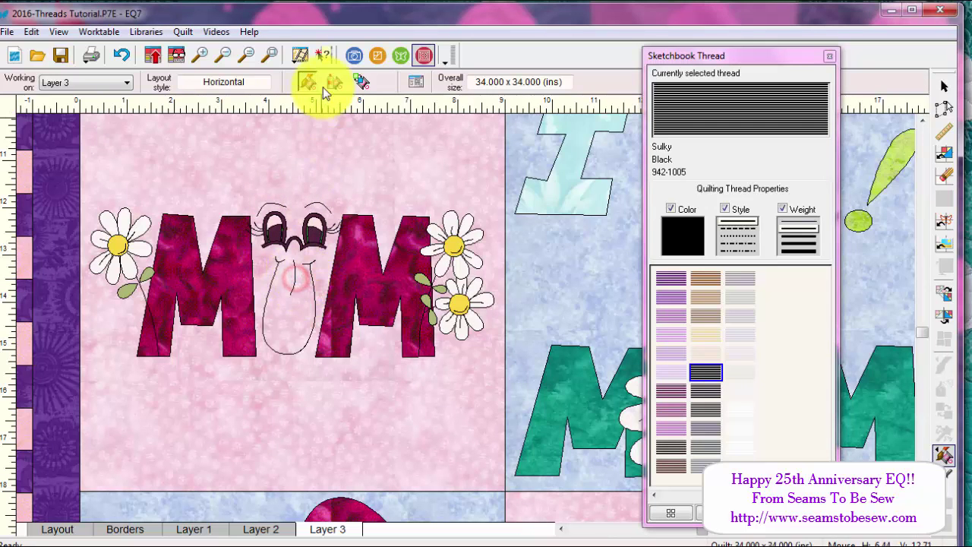
Try a heavier thread weight on the right eyebrow of the MUM block on Layer 3
{"action": "left_click", "coordinate": [268, 55]}
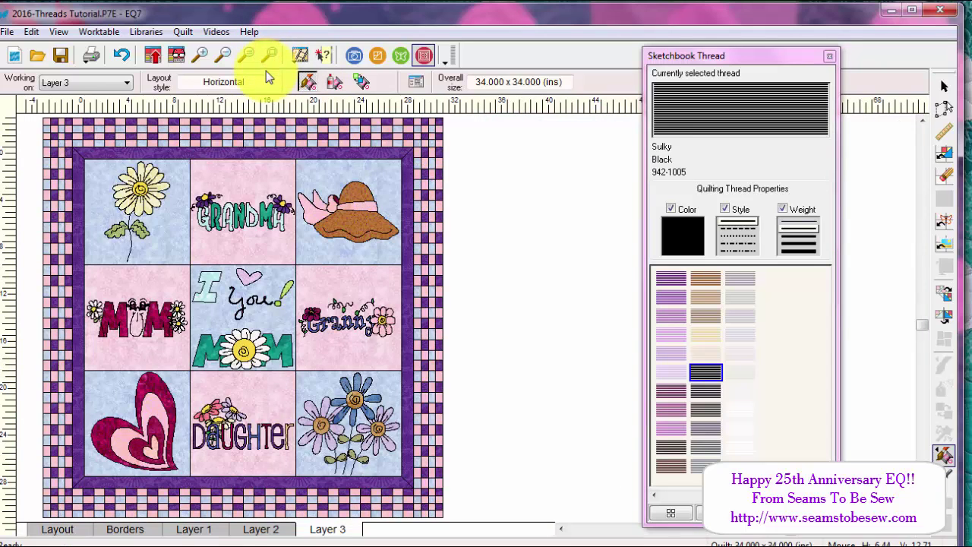
{"action": "left_click", "coordinate": [199, 56]}
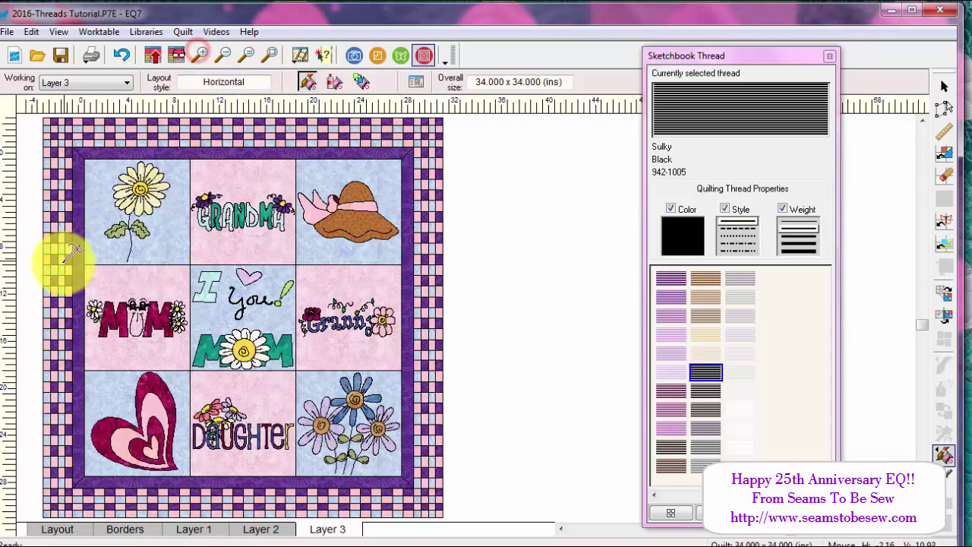
{"action": "left_click_drag", "start_coordinate": [110, 258], "coordinate": [183, 339]}
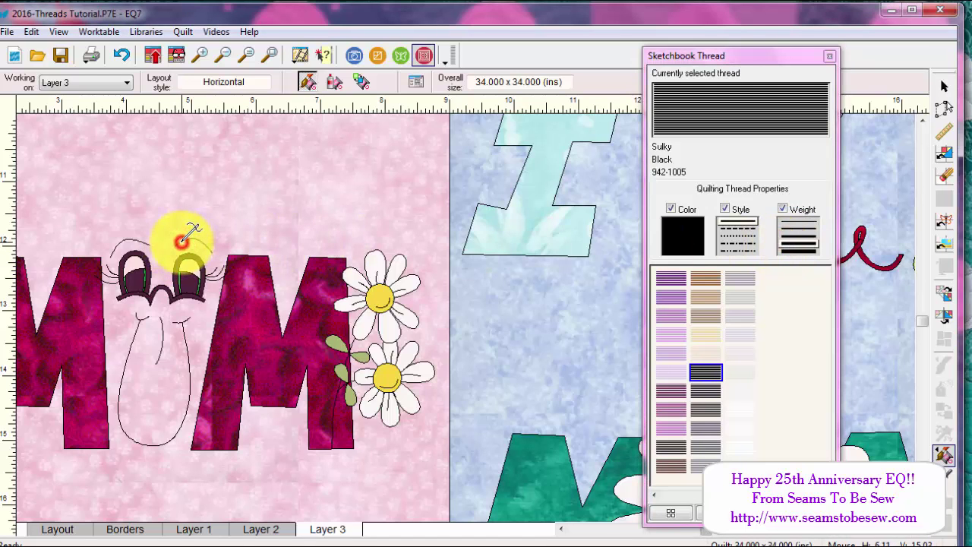
{"action": "left_click", "coordinate": [182, 240]}
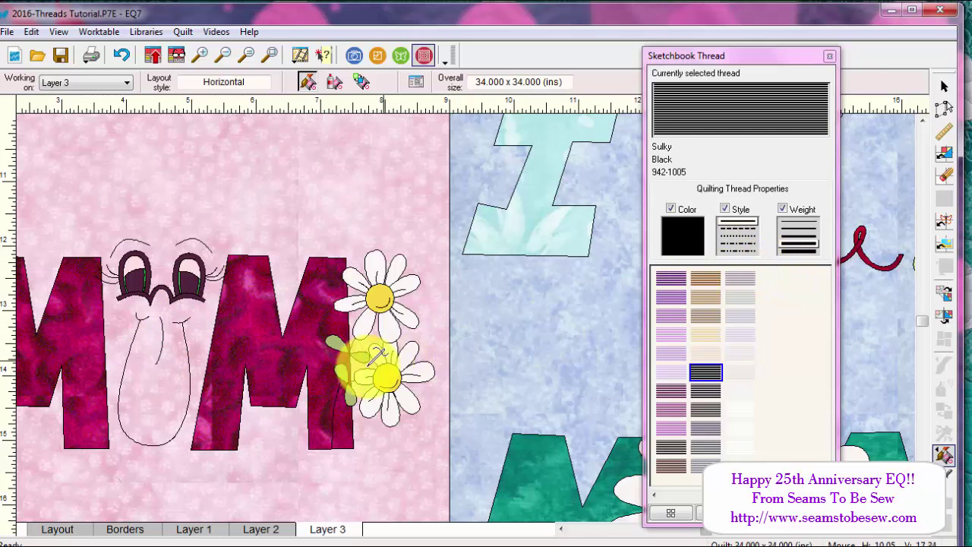
On the quilt's Layer 2, apply solid-style Sulky Black 942-1005 thread to the MUM block's smile, nose lines and eyebrows
{"action": "left_click", "coordinate": [269, 529]}
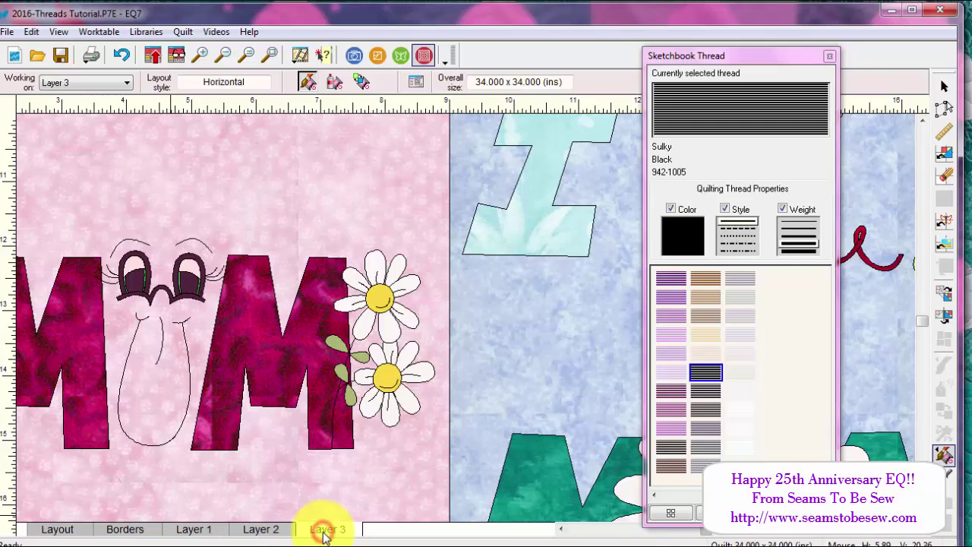
{"action": "left_click", "coordinate": [261, 529]}
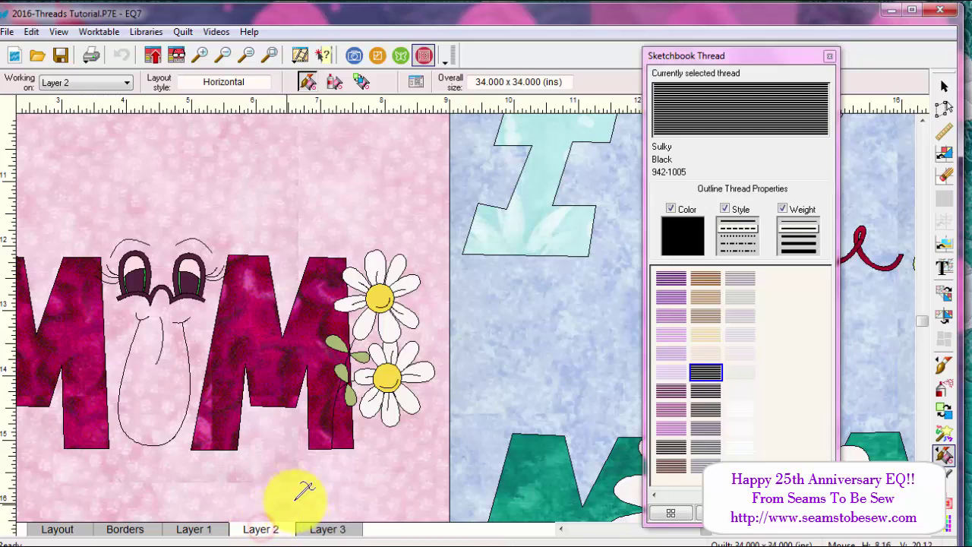
{"action": "left_click", "coordinate": [738, 226]}
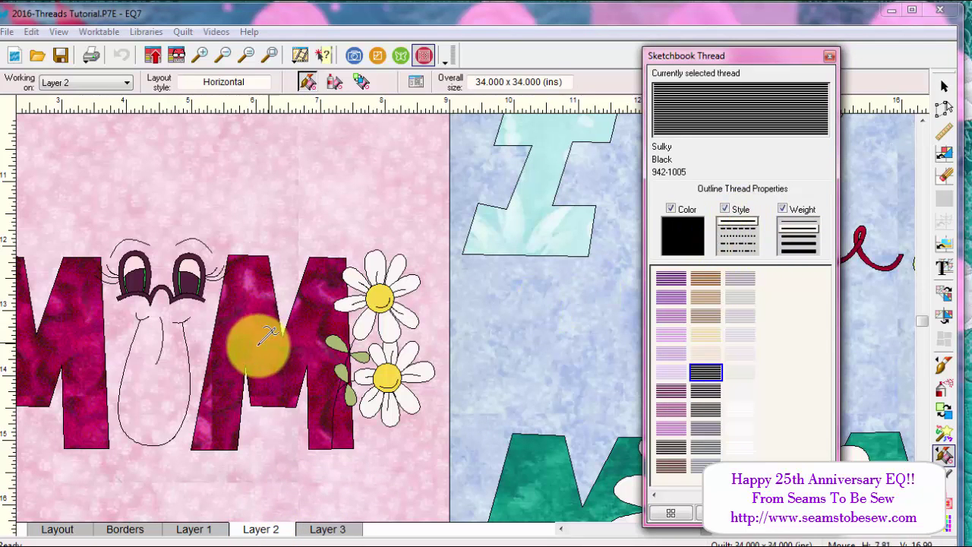
{"action": "left_click", "coordinate": [188, 363]}
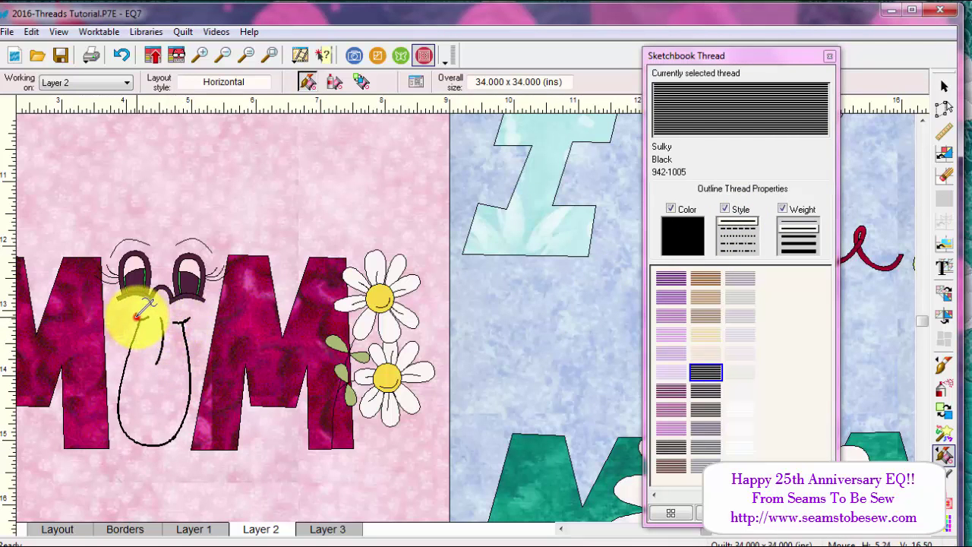
{"action": "left_click", "coordinate": [187, 240]}
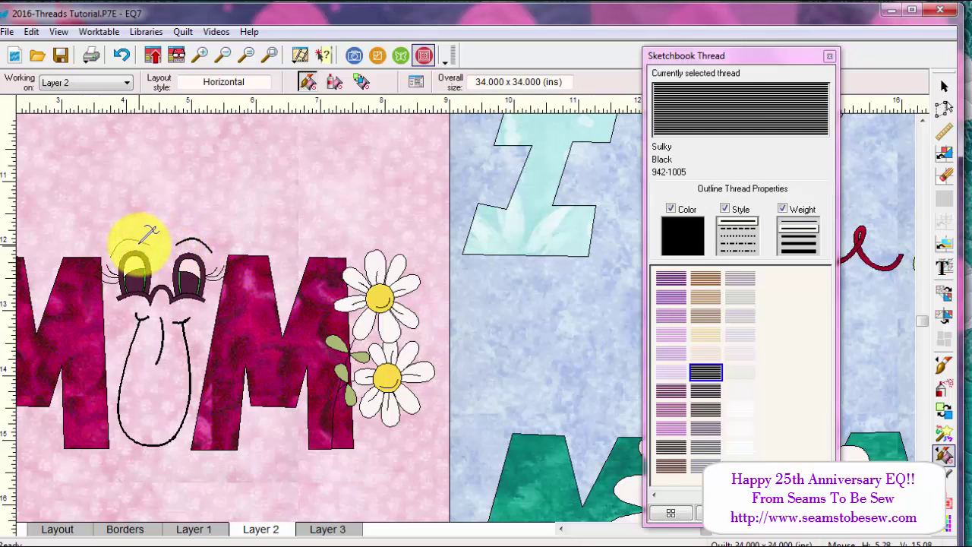
Apply the same Sulky Black outline thread to the MUM block's eyelashes on Layer 2
{"action": "left_click", "coordinate": [328, 529]}
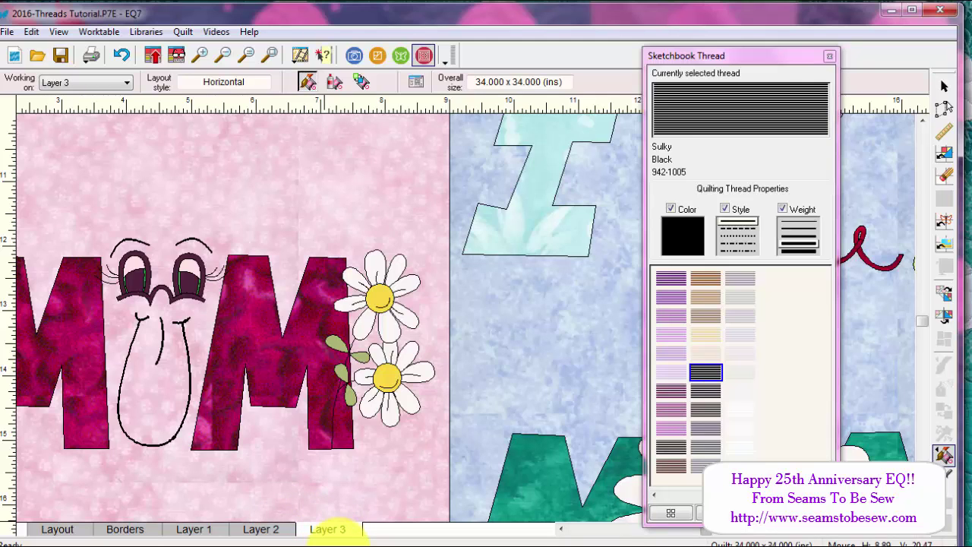
{"action": "left_click", "coordinate": [261, 529]}
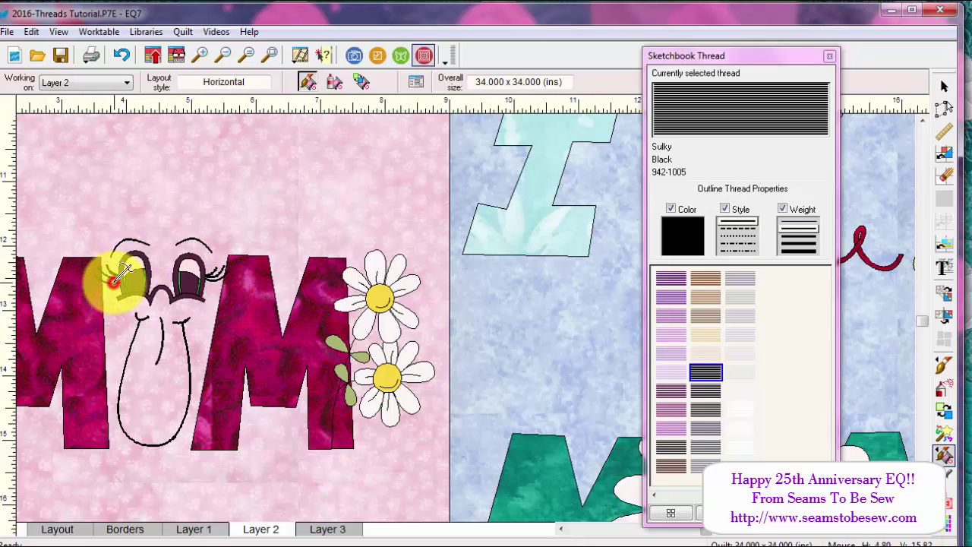
{"action": "left_click", "coordinate": [114, 277]}
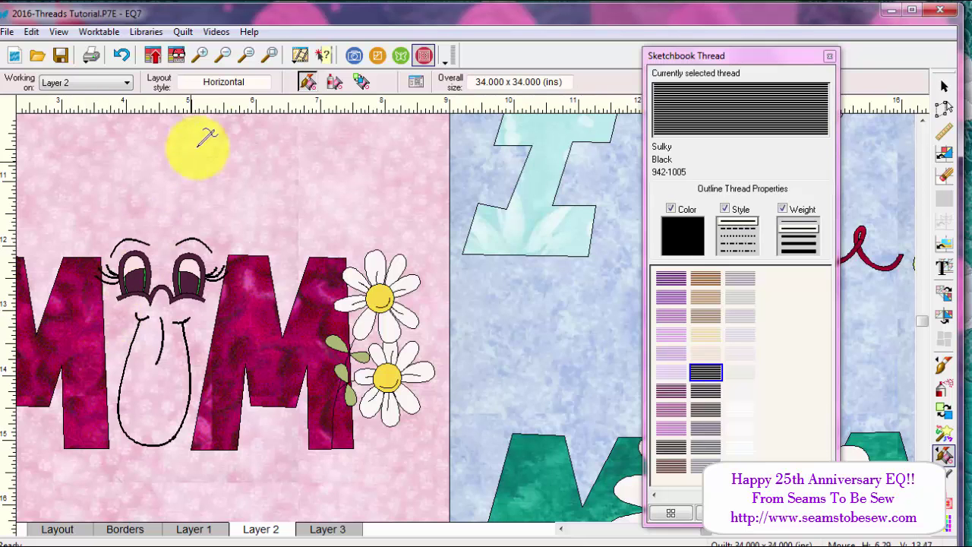
Compare how the MUM block's thread outlines display up close and in the full quilt view
{"action": "left_click", "coordinate": [268, 53]}
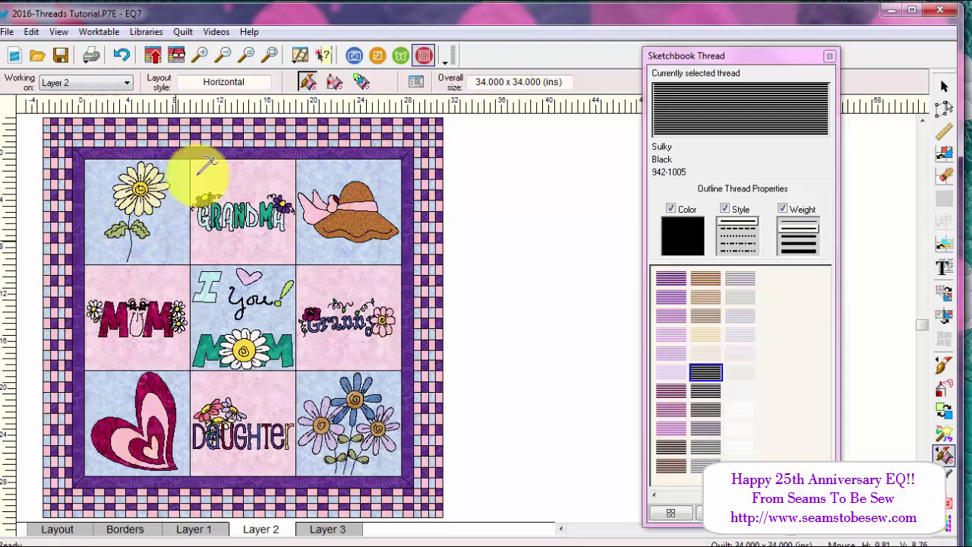
{"action": "left_click", "coordinate": [200, 55]}
{"action": "left_click_drag", "start_coordinate": [67, 285], "coordinate": [217, 362]}
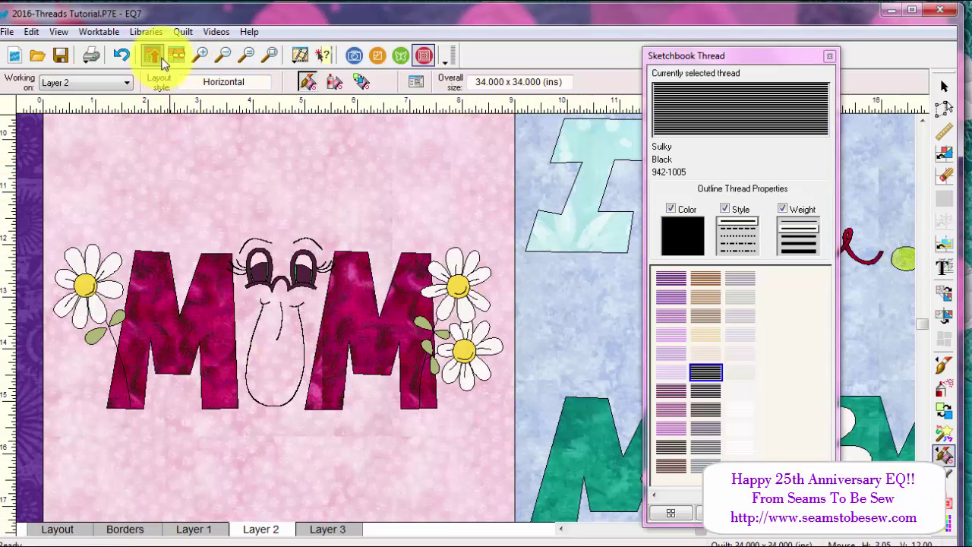
{"action": "left_click", "coordinate": [267, 53]}
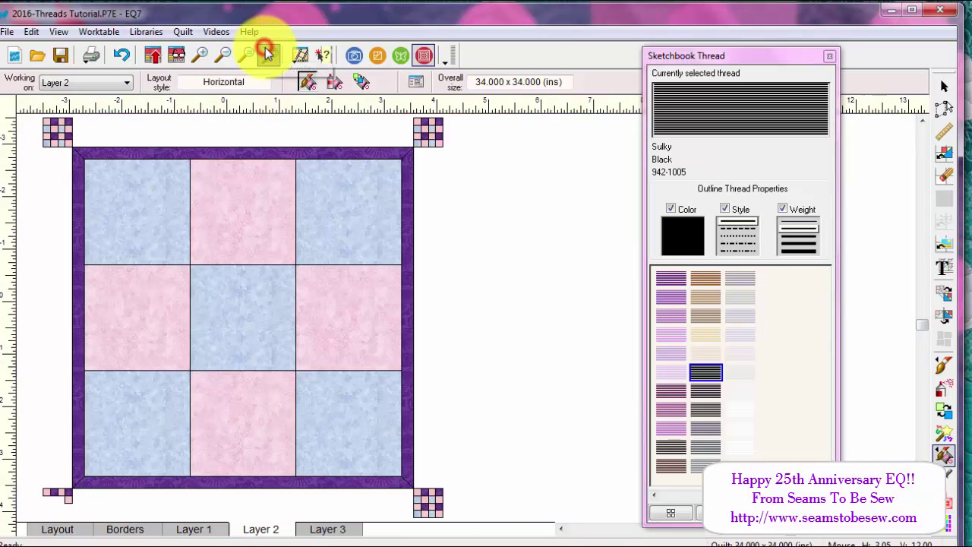
{"action": "left_click", "coordinate": [507, 221]}
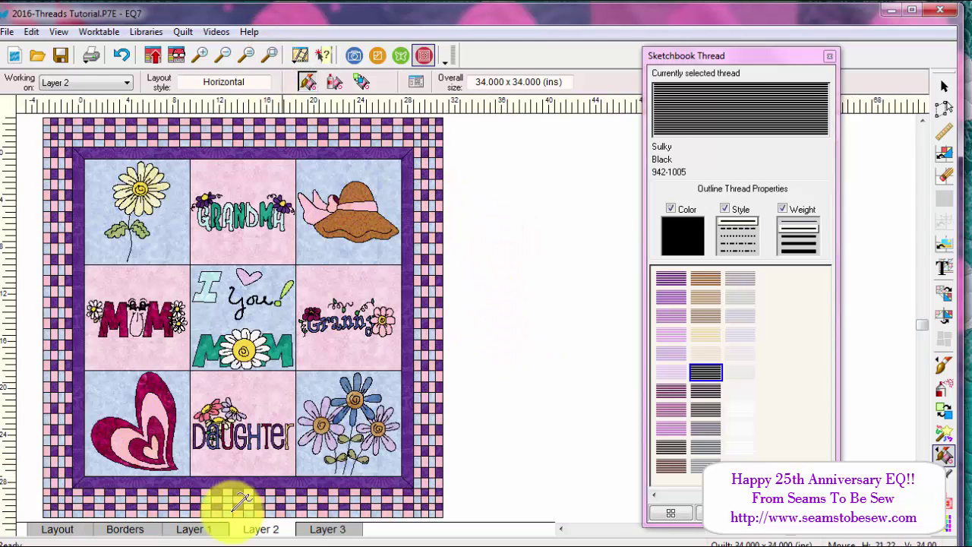
Customize the main toolbar to include the Compress file size, Export Image, Cut, Copy and Paste buttons
{"action": "left_click", "coordinate": [944, 86]}
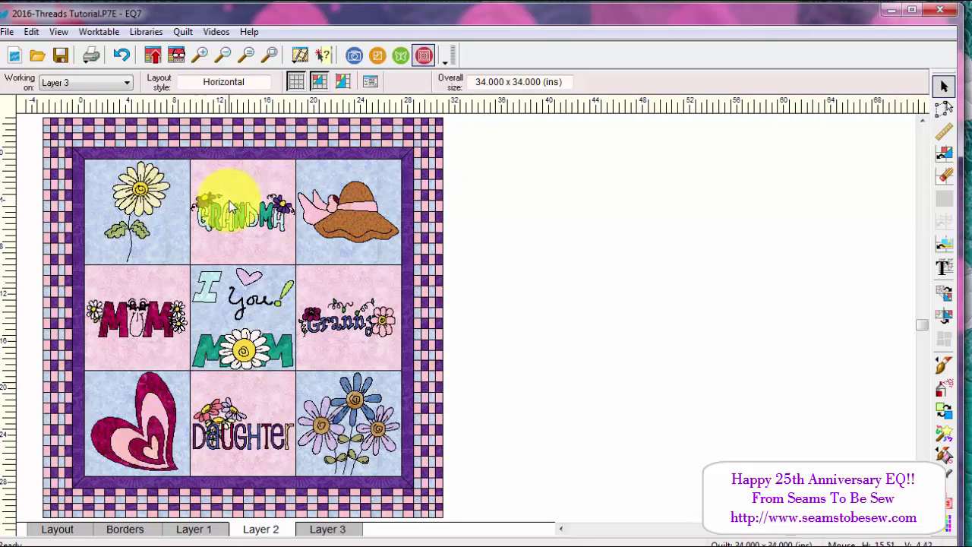
{"action": "left_click", "coordinate": [450, 55]}
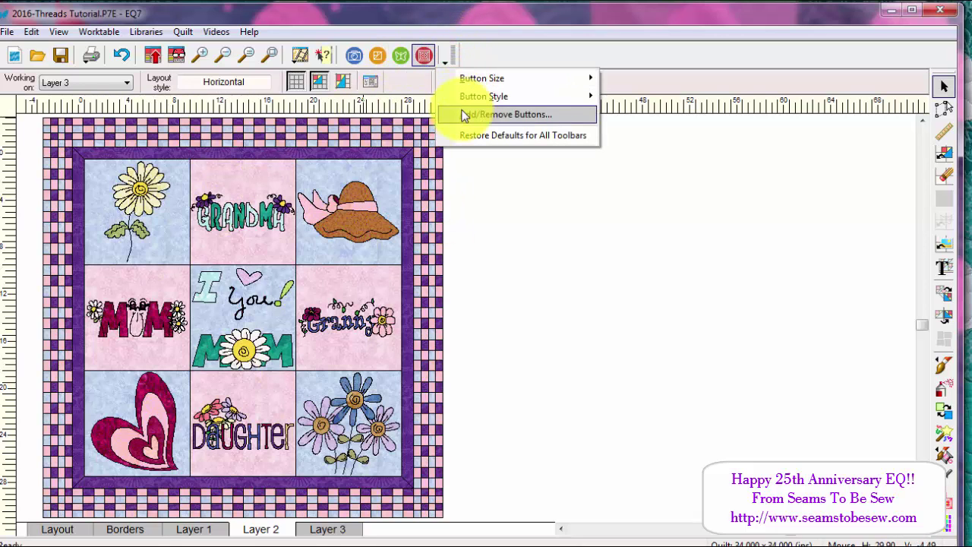
{"action": "left_click", "coordinate": [471, 115]}
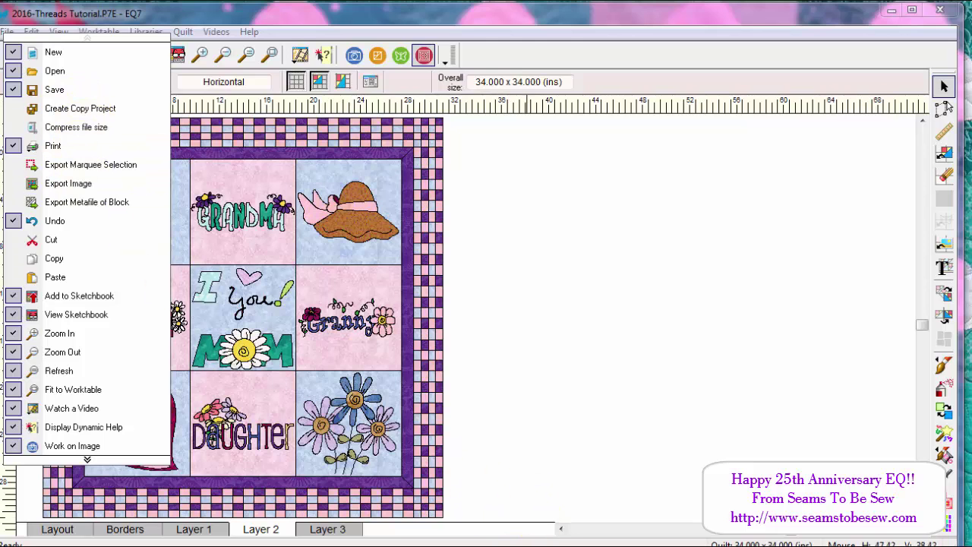
{"action": "left_click", "coordinate": [536, 426]}
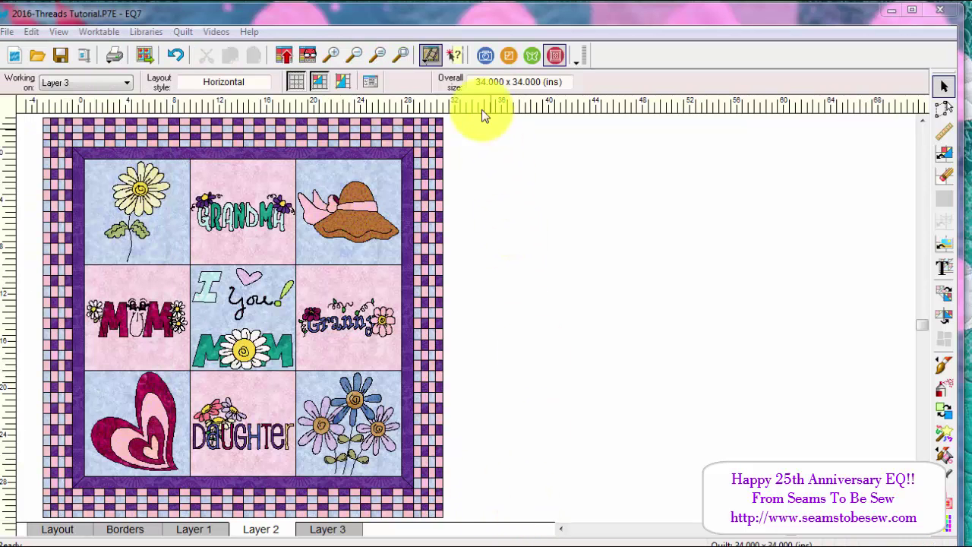
Start exporting an image of the quilt as a JPEG file and choose the Desktop as the save location
{"action": "left_click", "coordinate": [146, 54]}
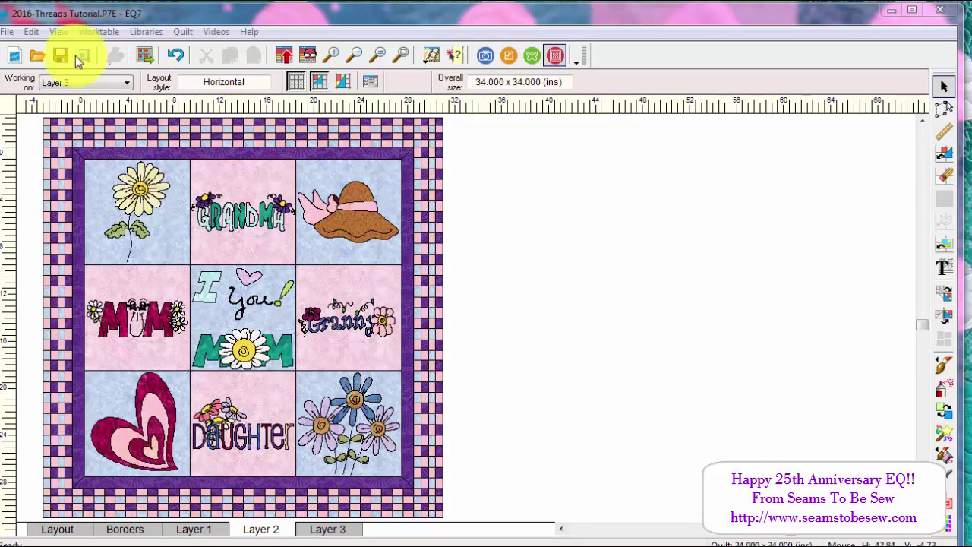
{"action": "left_click", "coordinate": [6, 34]}
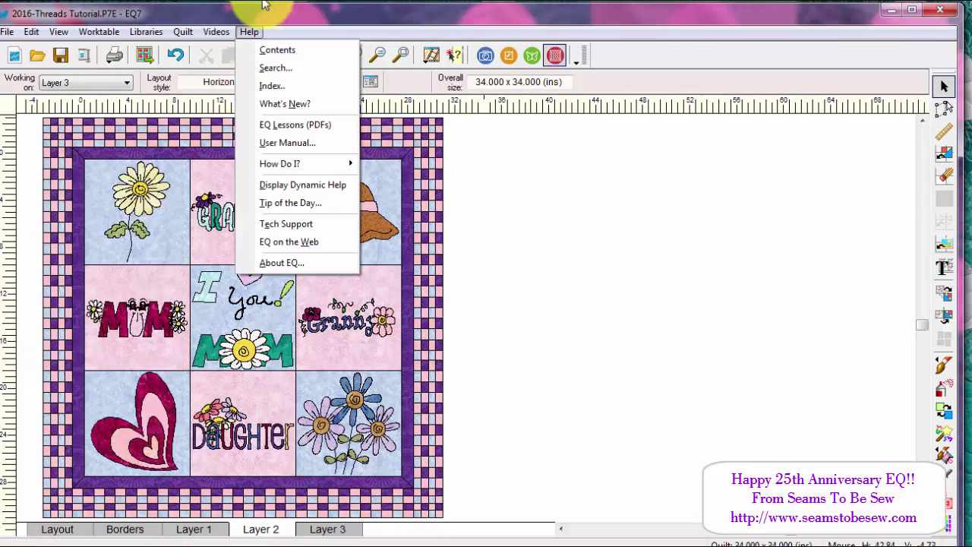
{"action": "left_click", "coordinate": [145, 56]}
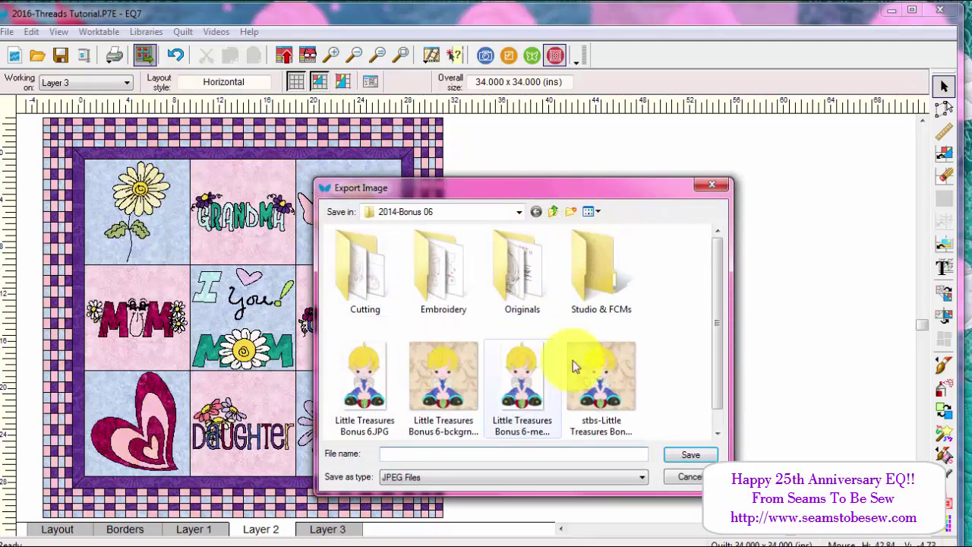
{"action": "left_click", "coordinate": [555, 211]}
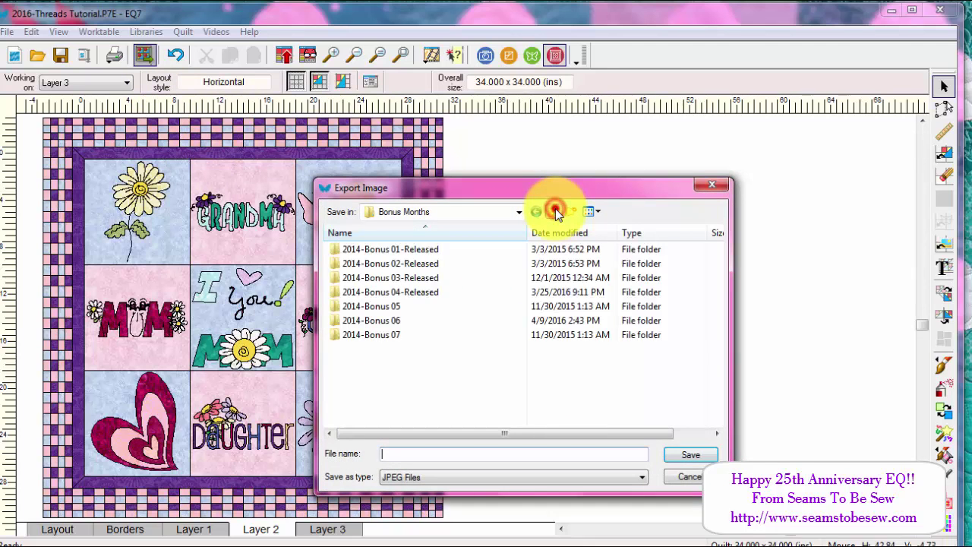
{"action": "left_click", "coordinate": [555, 211]}
{"action": "left_click", "coordinate": [555, 210]}
{"action": "left_click", "coordinate": [555, 211]}
{"action": "left_click", "coordinate": [555, 211]}
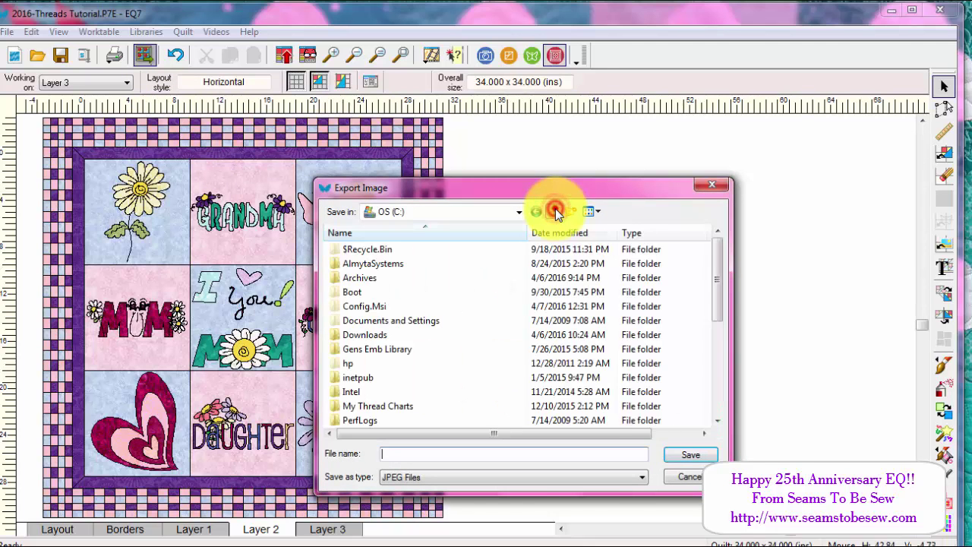
{"action": "left_click", "coordinate": [555, 210]}
{"action": "left_click", "coordinate": [382, 453]}
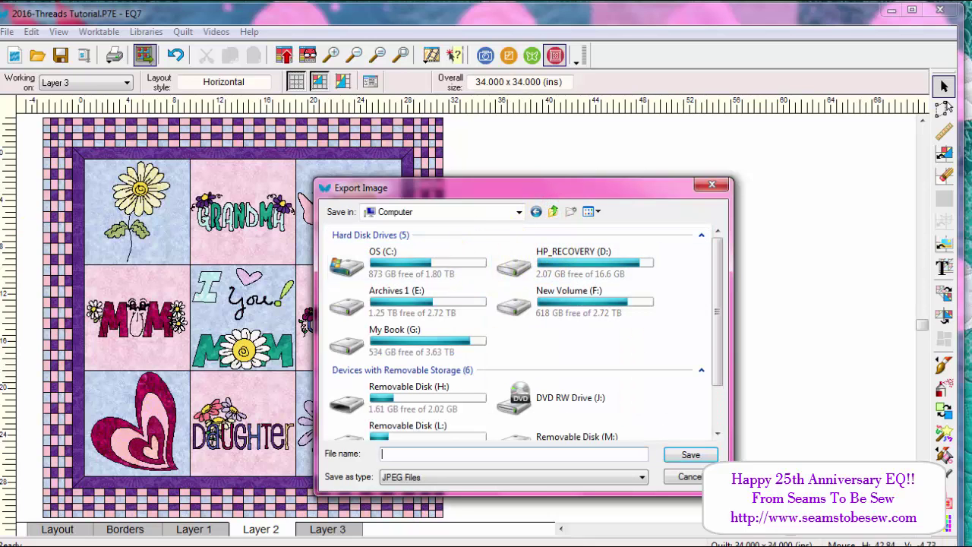
{"action": "left_click", "coordinate": [553, 211]}
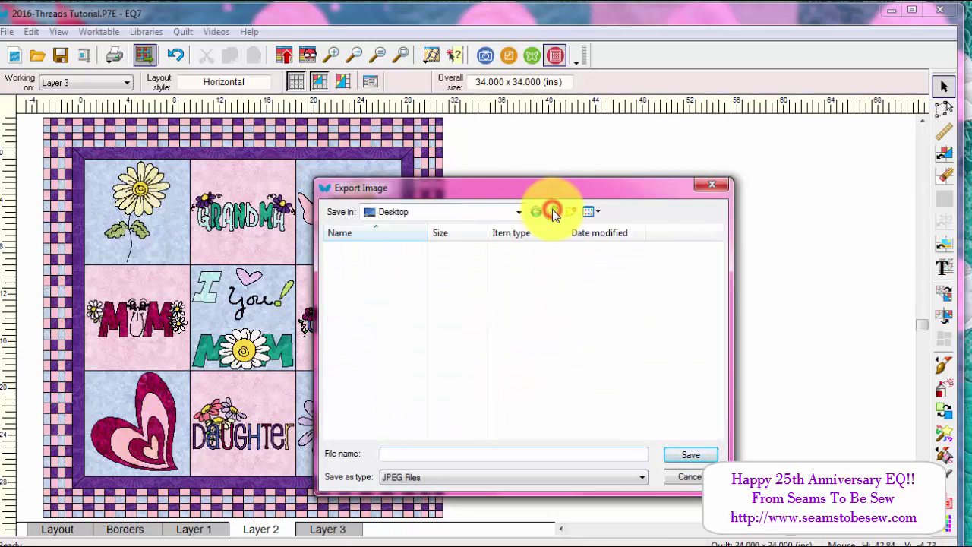
Save the quilt image as "test thread project" at 8.000 by 8.000 inches and 300 dots per inch, and view it in IrfanView
{"action": "left_click", "coordinate": [400, 453]}
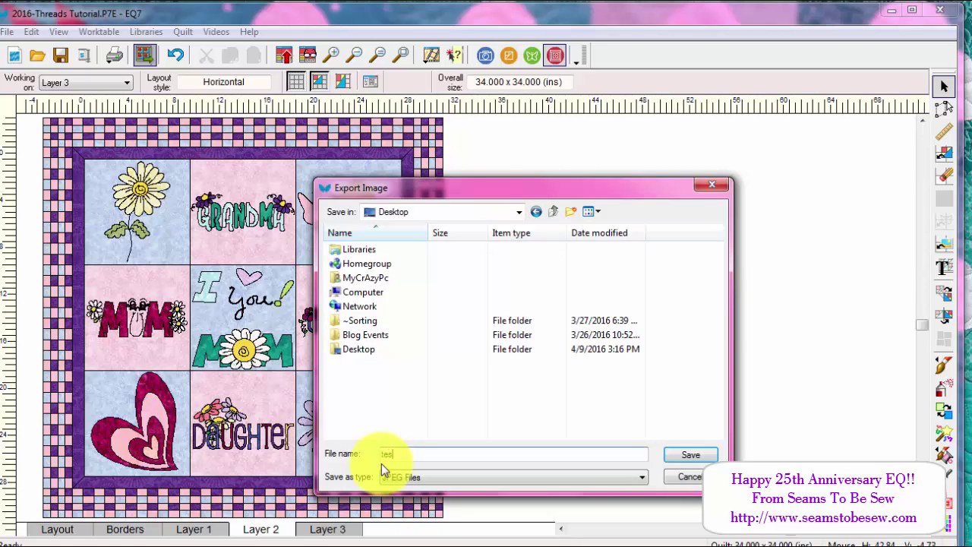
{"action": "type", "text": "test thread project"}
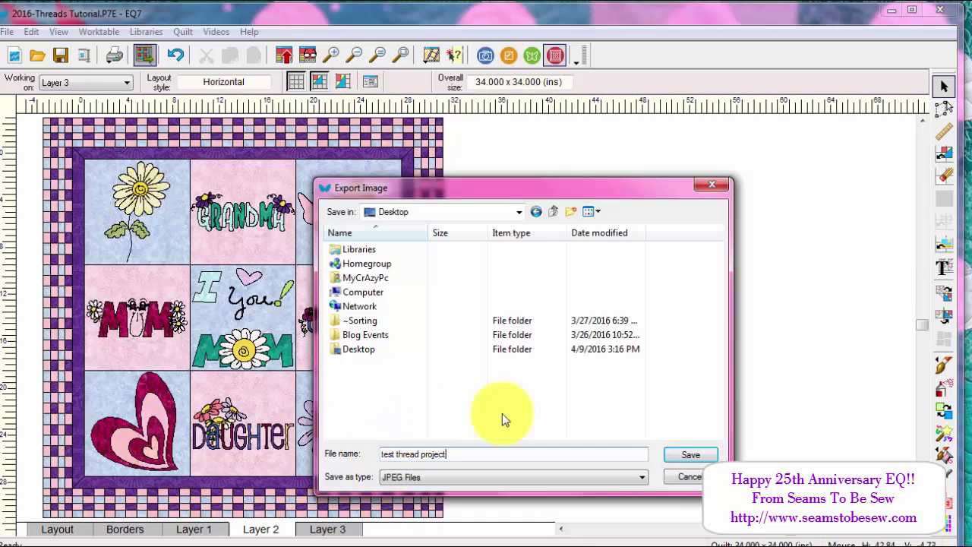
{"action": "left_click", "coordinate": [688, 455]}
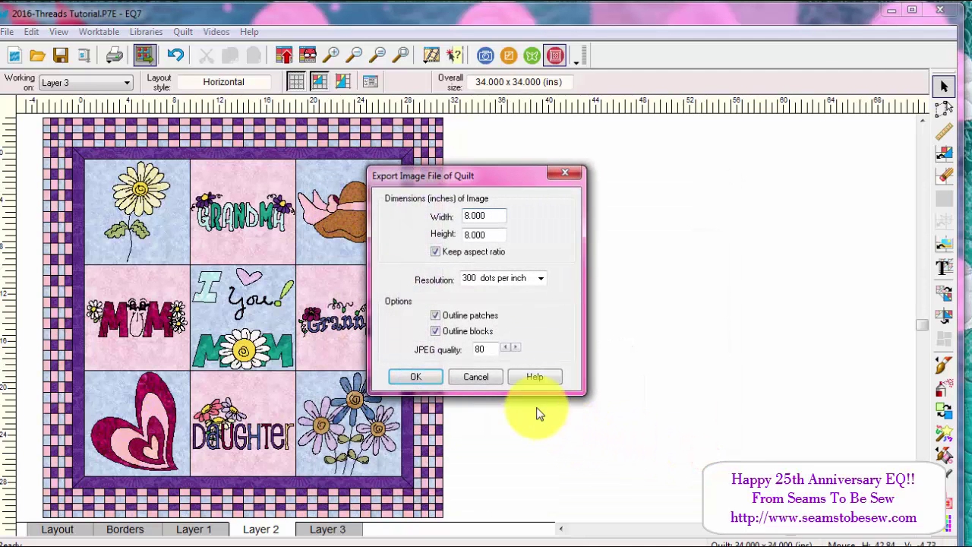
{"action": "left_click", "coordinate": [416, 377]}
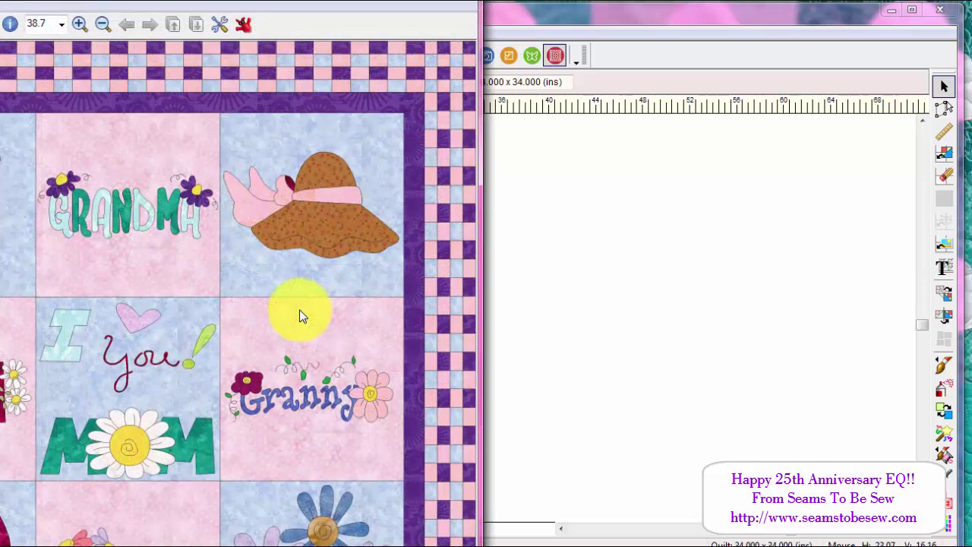
{"action": "left_click_drag", "start_coordinate": [72, 4], "coordinate": [616, 6]}
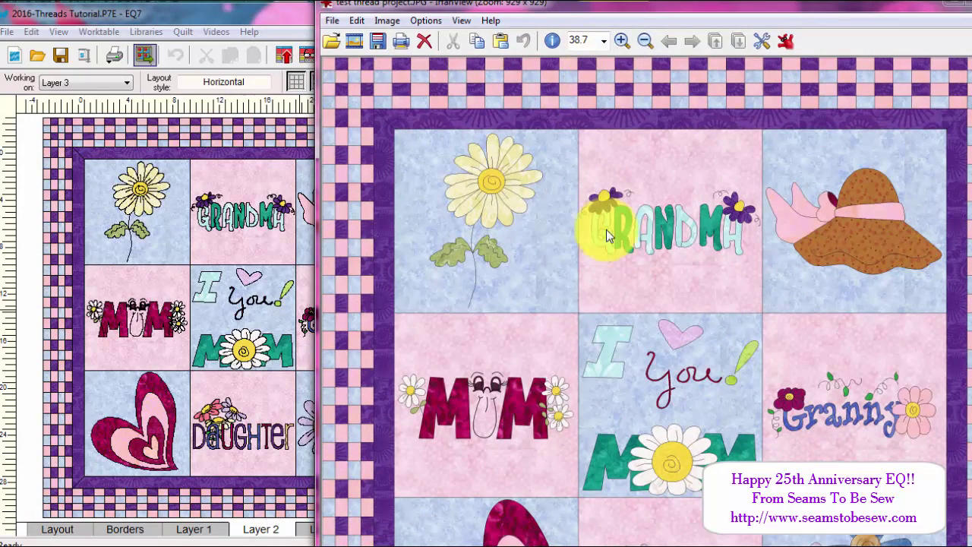